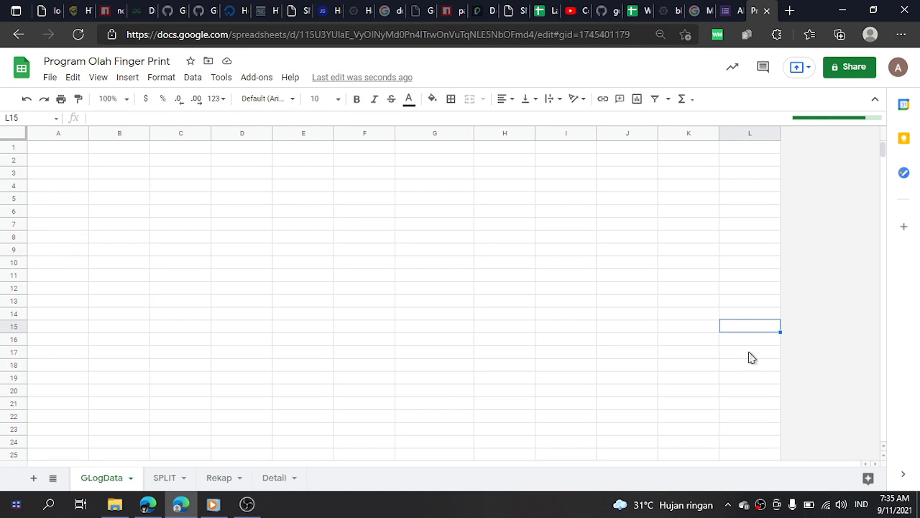
Look through the SPLIT, Rekap and Detail sheets of the workbook, then return to the GLogData sheet
left_click(161, 488)
left_click(223, 479)
left_click(273, 478)
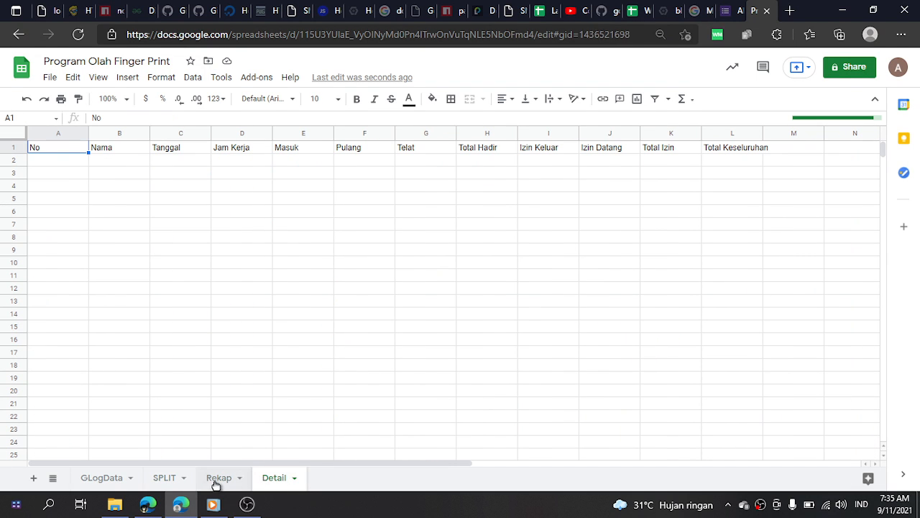
left_click(216, 482)
left_click(180, 480)
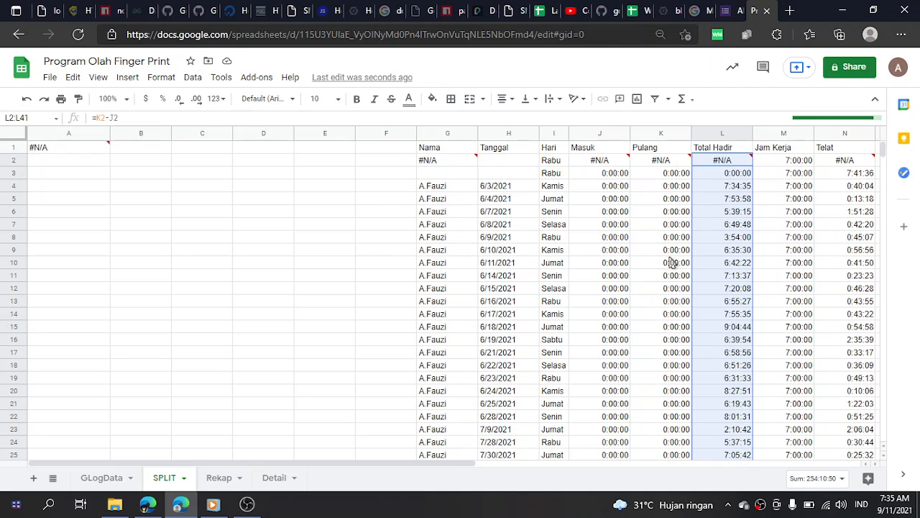
left_click(286, 483)
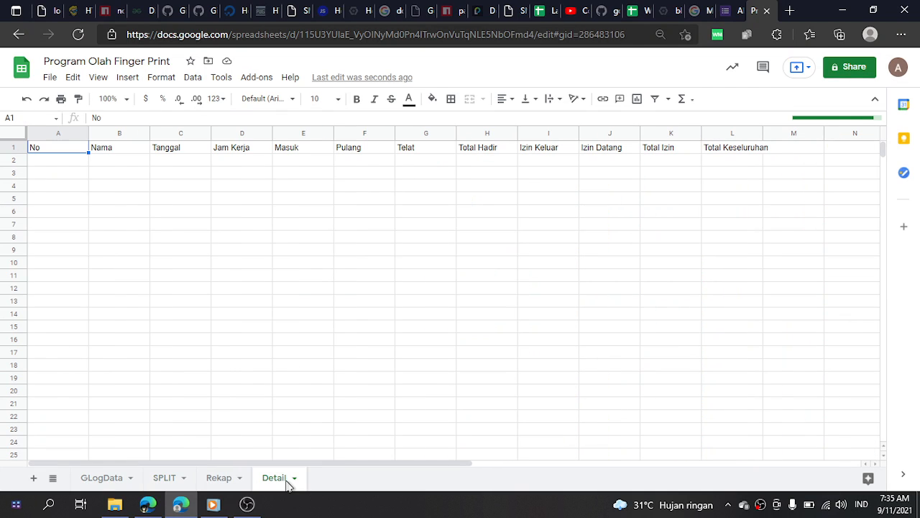
left_click(222, 480)
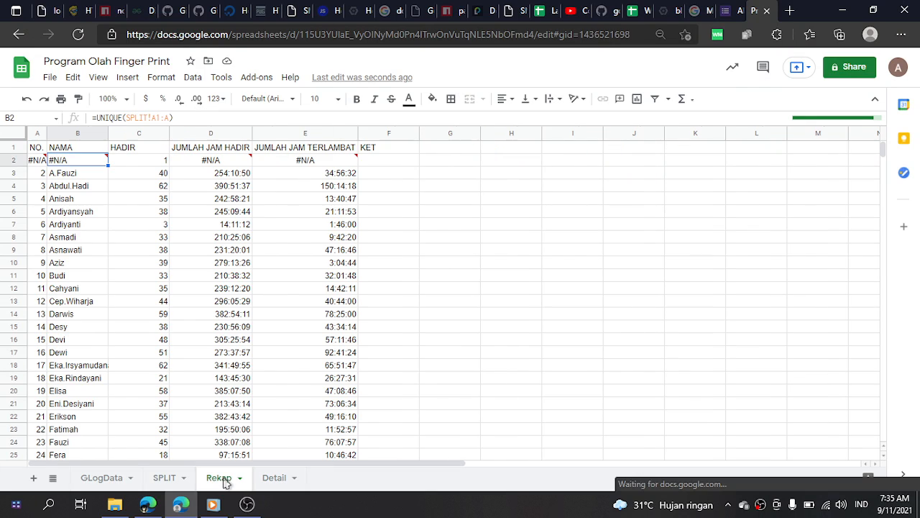
left_click(164, 480)
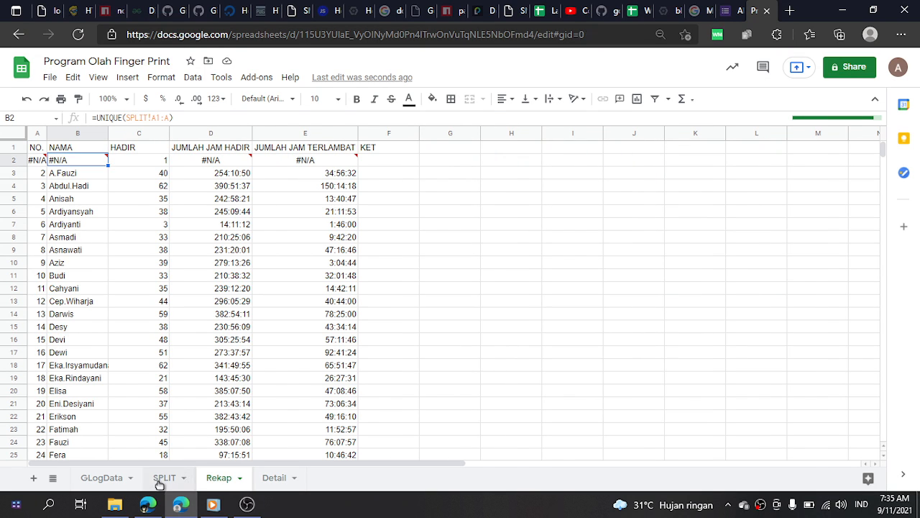
left_click(102, 478)
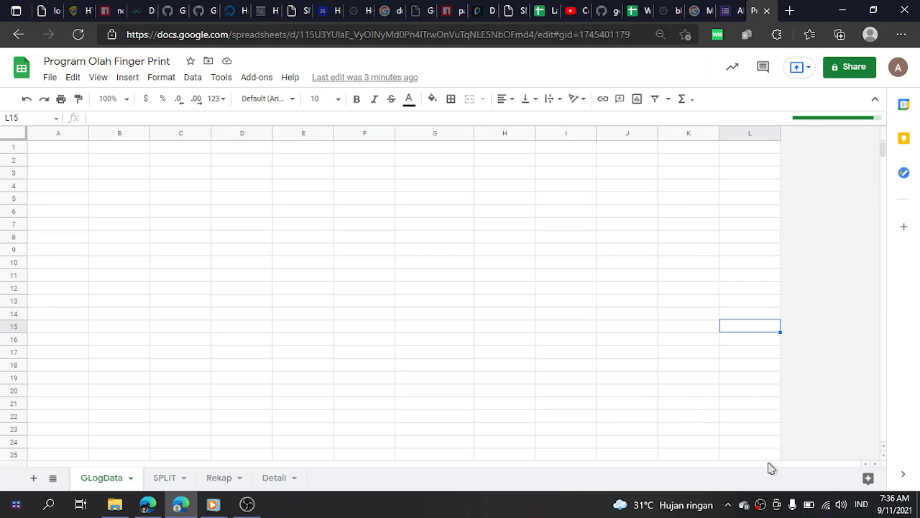
right_click(764, 504)
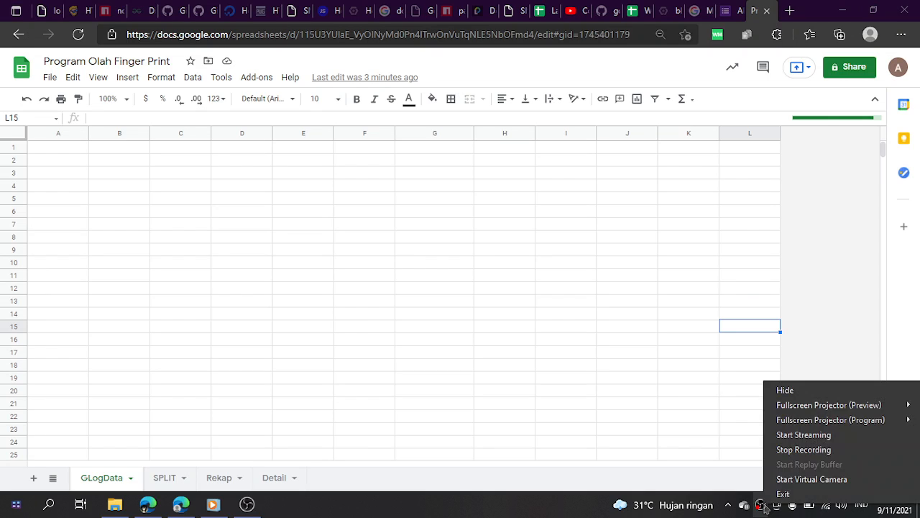
left_click(798, 450)
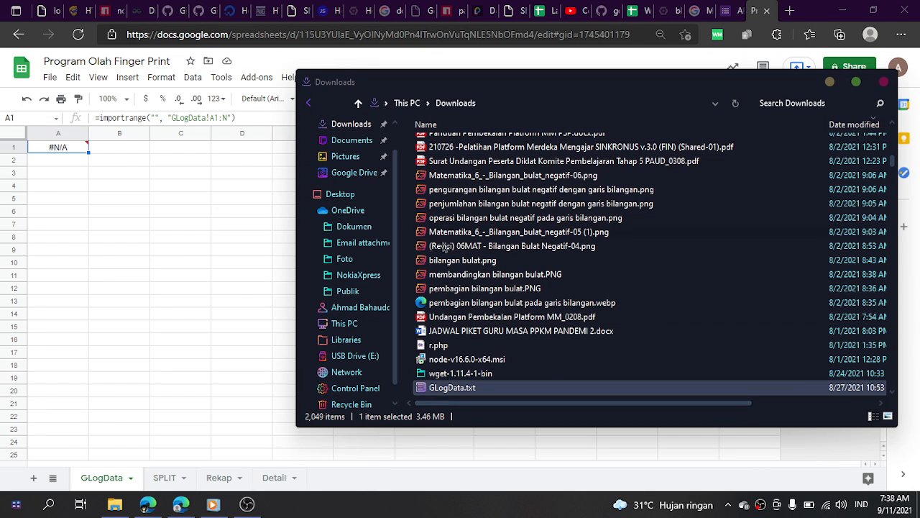
Locate GLogData.txt in the Downloads folder and return to the GLogData sheet
scroll(448, 331, "down", 3)
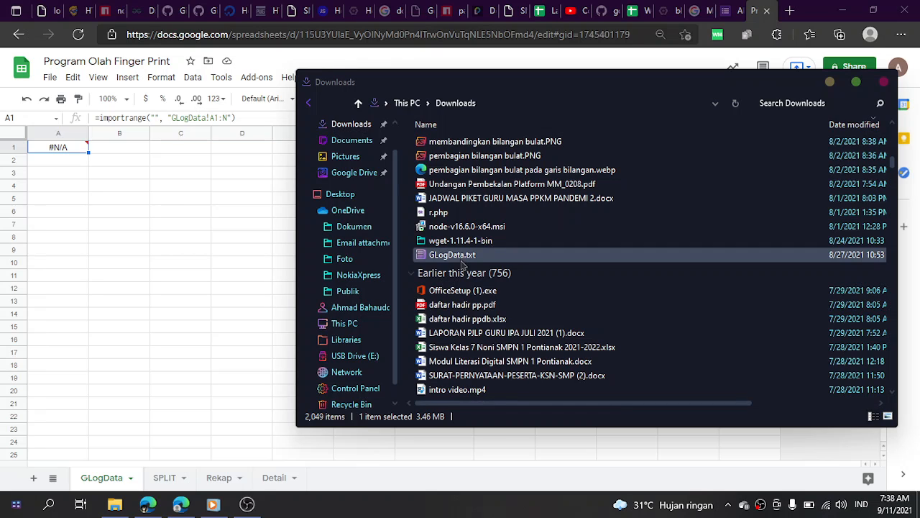
left_click(216, 210)
left_click(217, 211)
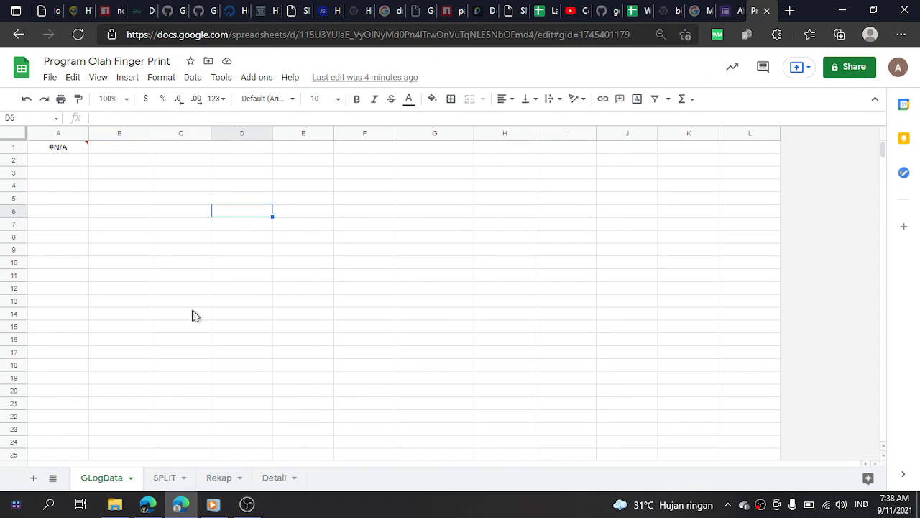
Review the SPLIT, Rekap and Detail sheets once more and go back to GLogData
left_click(171, 477)
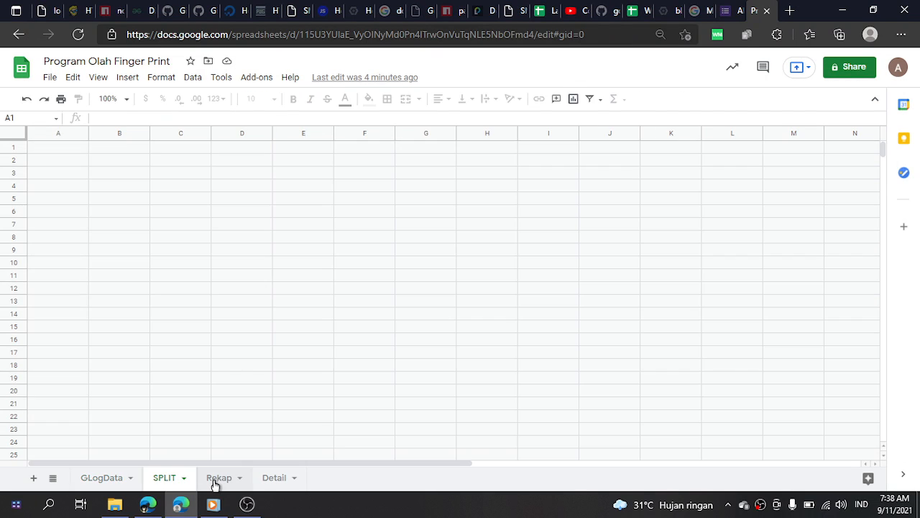
left_click(214, 486)
left_click(271, 482)
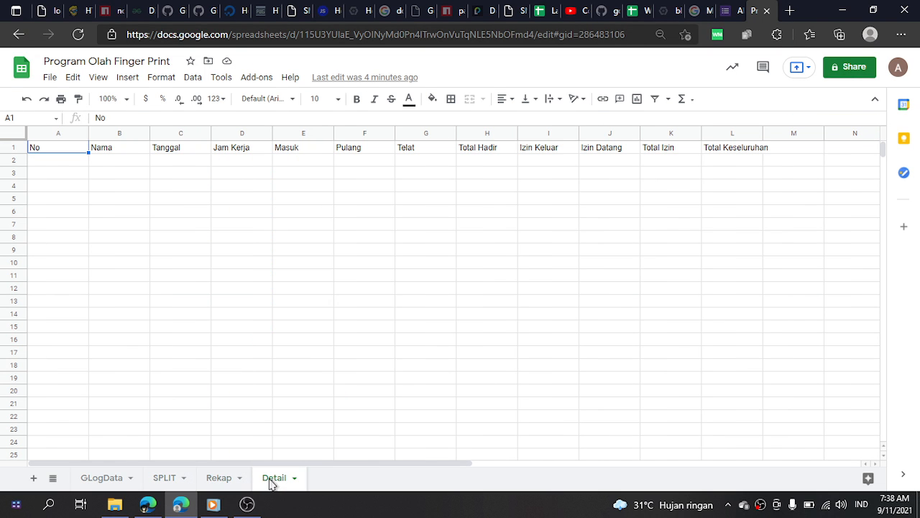
left_click(219, 479)
left_click(117, 481)
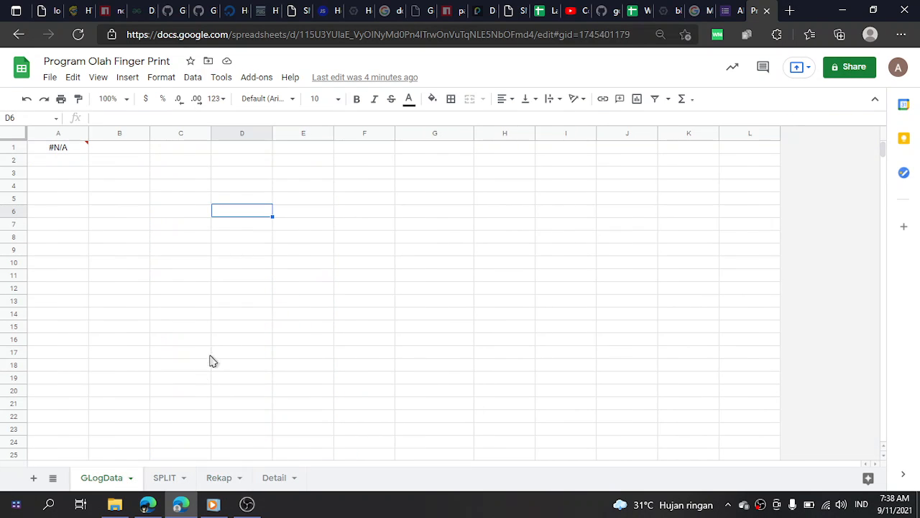
left_click(115, 504)
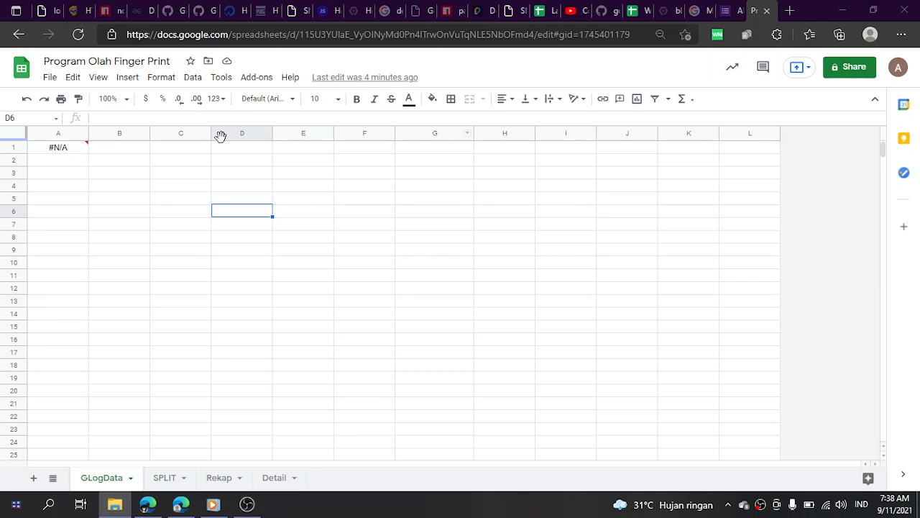
left_click(304, 265)
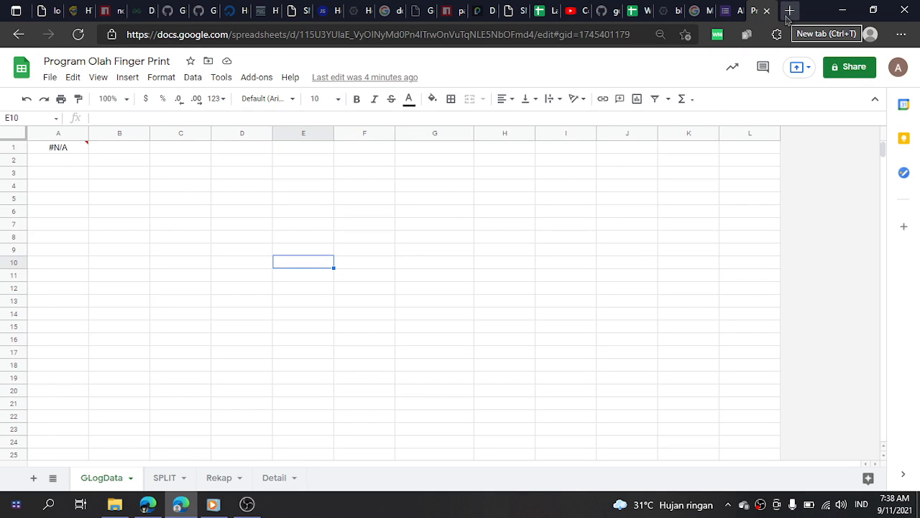
left_click(42, 81)
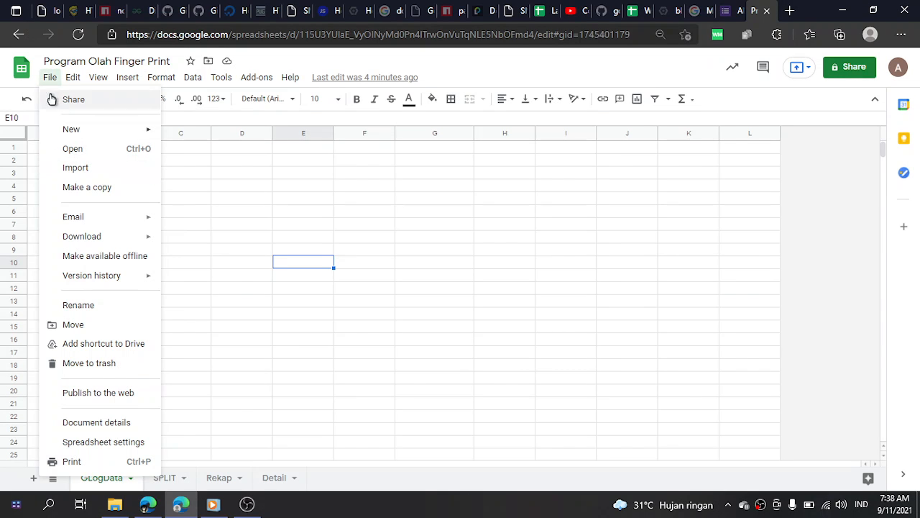
left_click(51, 81)
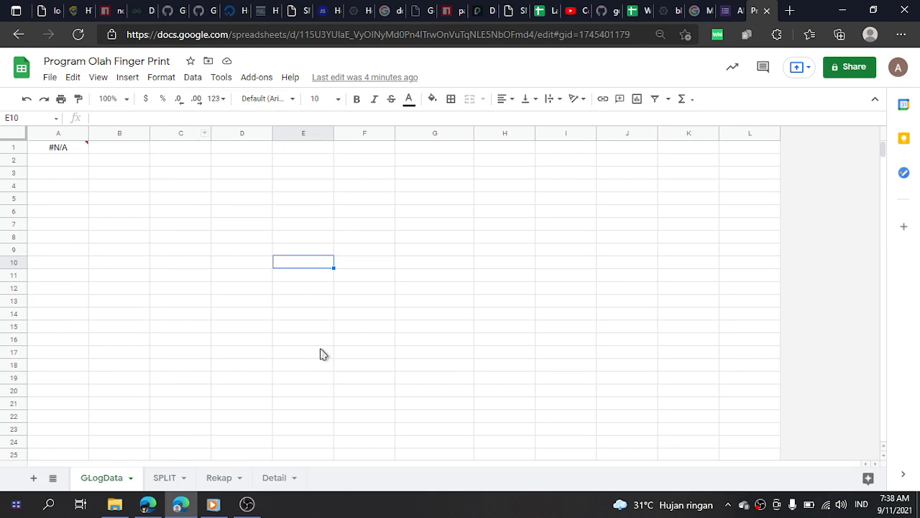
Start a file import in the workbook and upload GLogData.txt from the Downloads folder
left_click(116, 506)
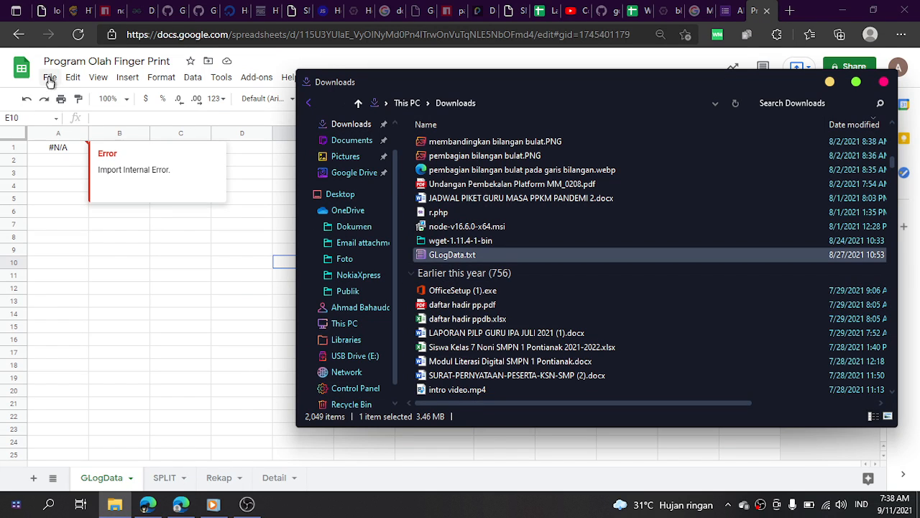
left_click(51, 82)
left_click(51, 78)
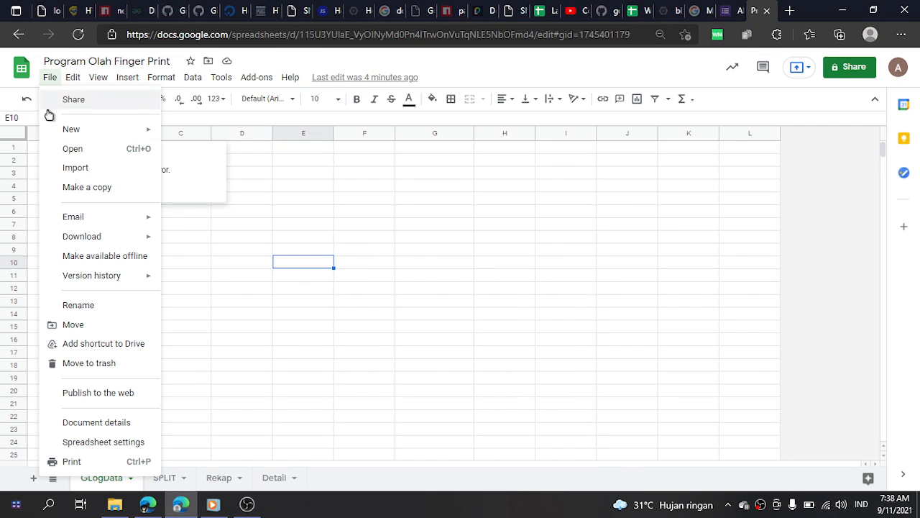
left_click(103, 171)
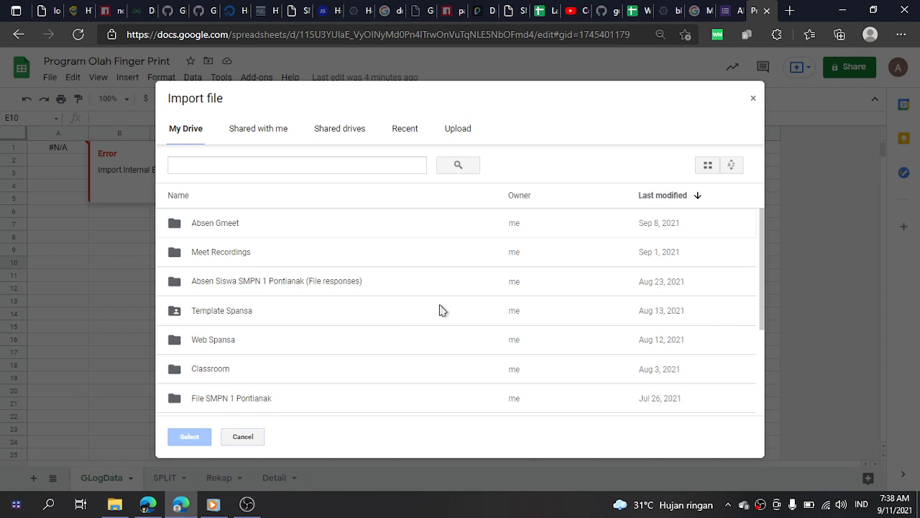
left_click(460, 133)
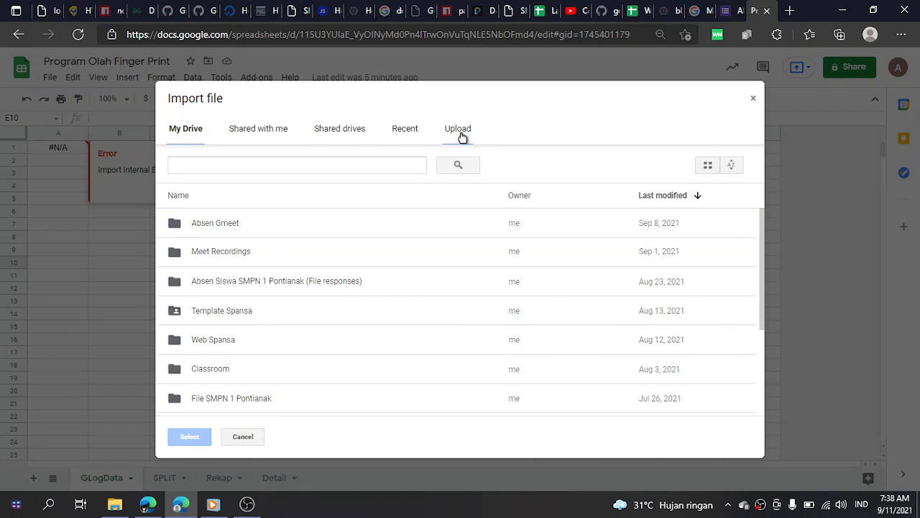
left_click(460, 300)
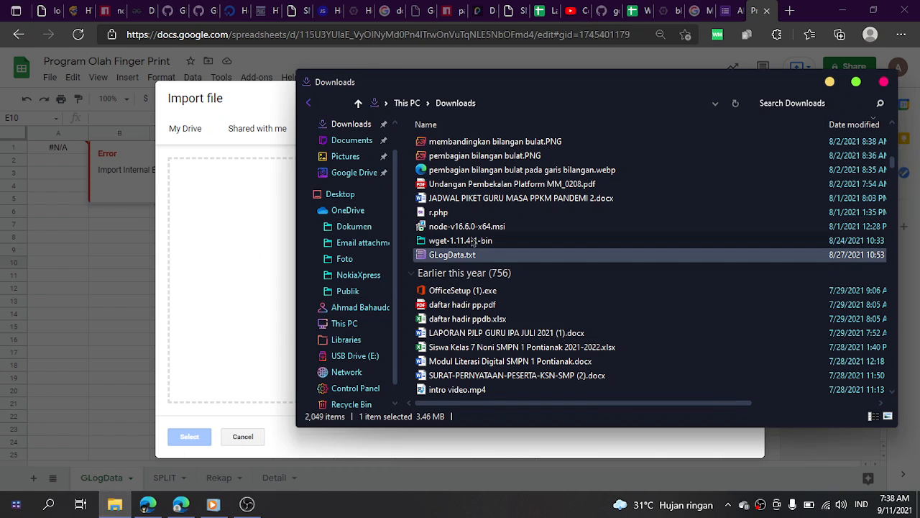
left_click_drag(474, 261, 268, 253)
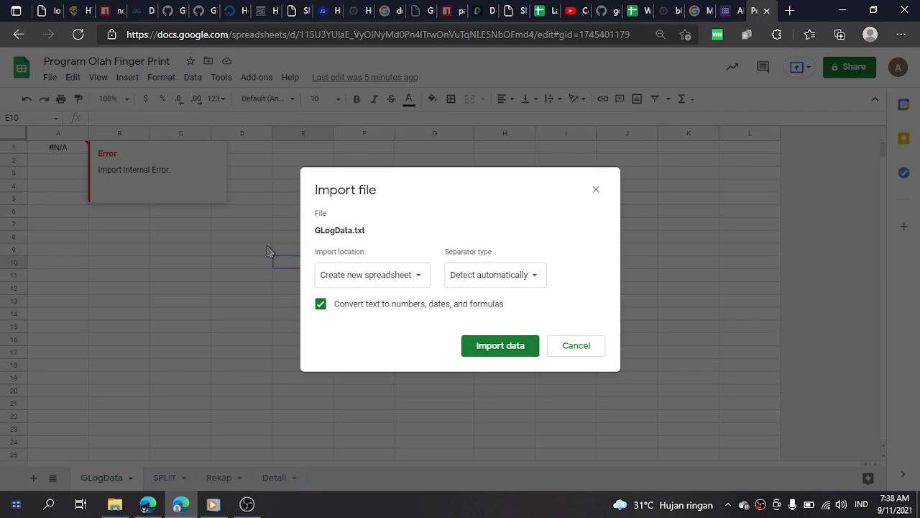
Import GLogData.txt with Create new spreadsheet as the import location, keeping automatic separator detection
left_click(352, 277)
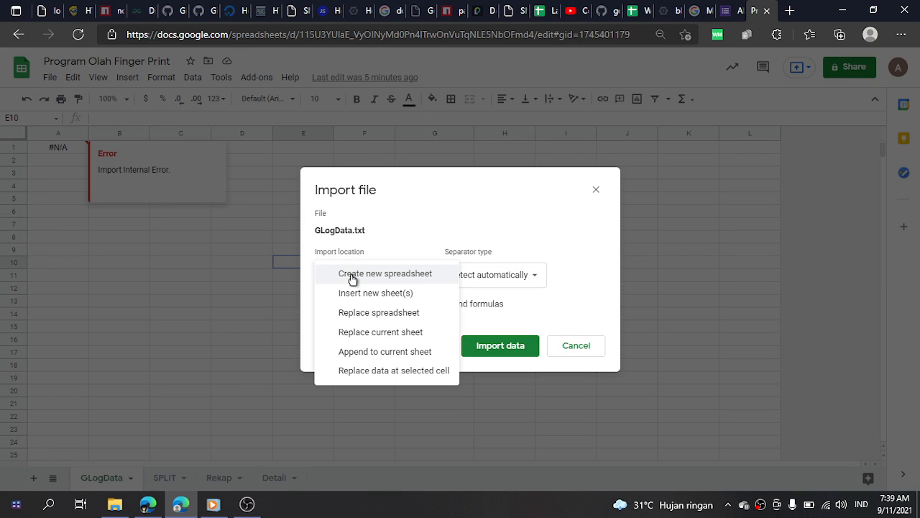
left_click(409, 281)
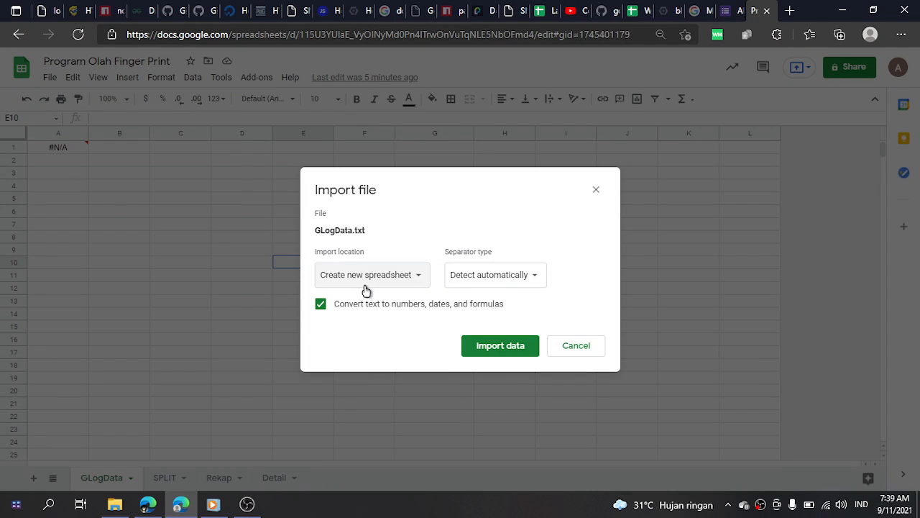
left_click(410, 285)
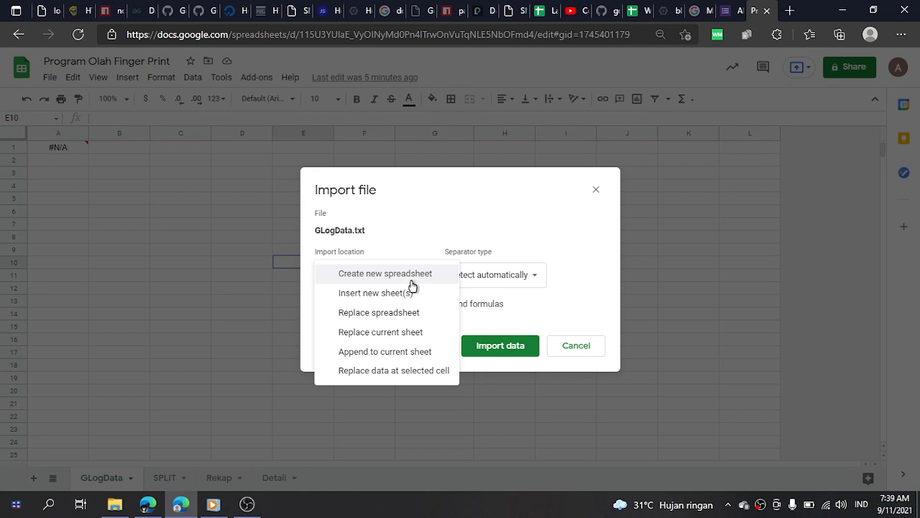
left_click(410, 283)
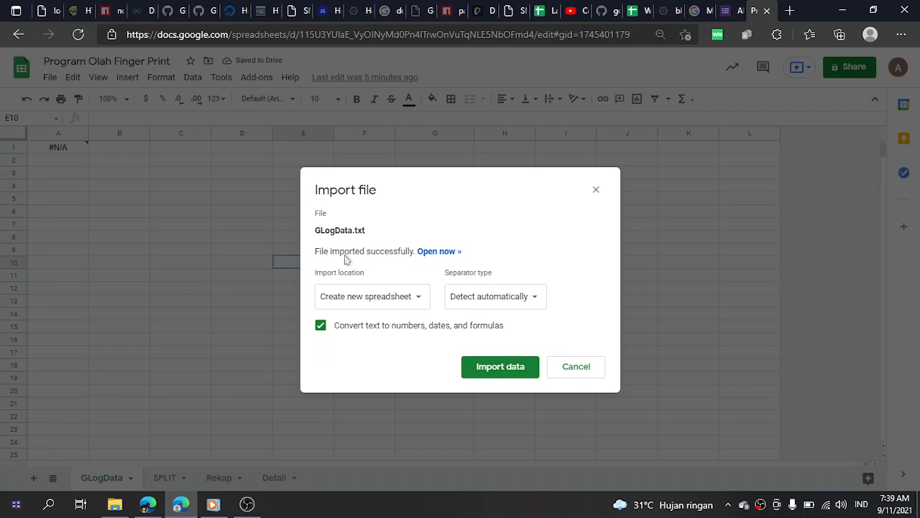
Open the spreadsheet created by the GLogData.txt import
left_click_drag(358, 251, 408, 251)
left_click(411, 251)
left_click(444, 251)
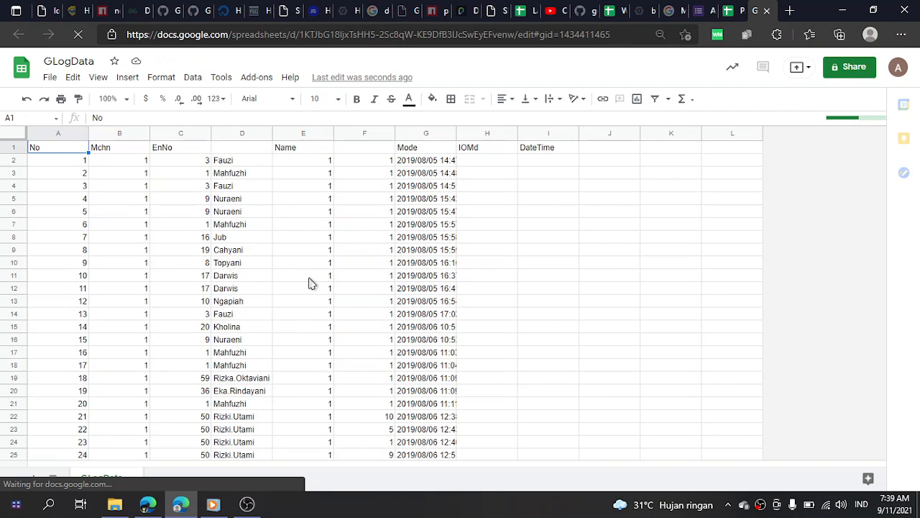
Examine the imported fingerprint log rows, including their names and date-time entries, in the new GLogData spreadsheet
scroll(300, 311, "down", 6)
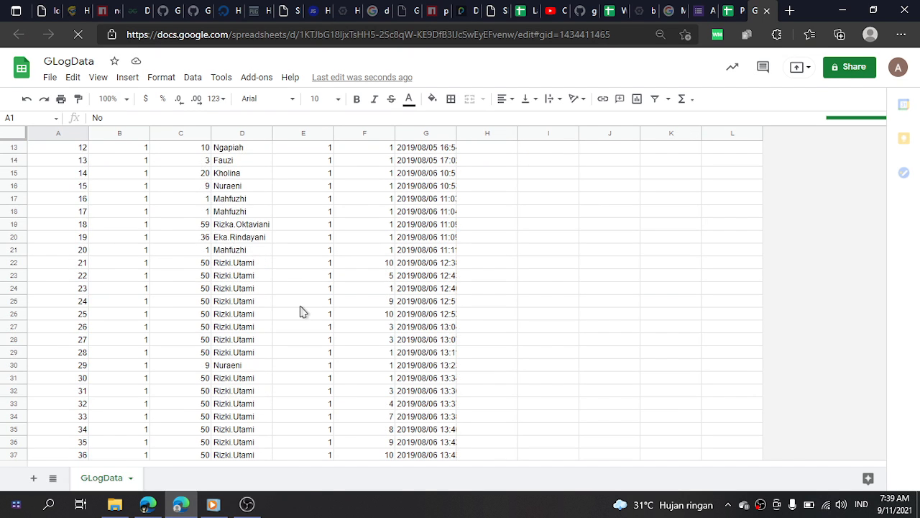
scroll(301, 311, "down", 13)
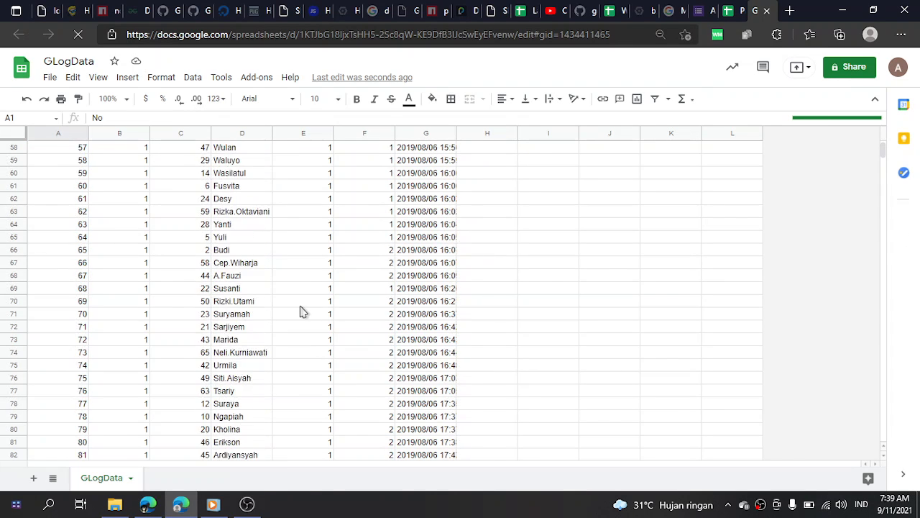
scroll(301, 310, "down", 15)
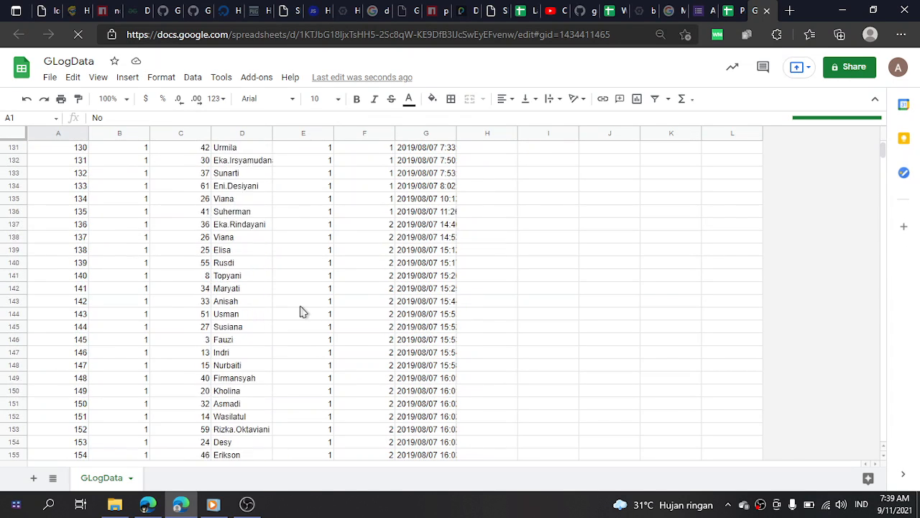
scroll(300, 311, "down", 19)
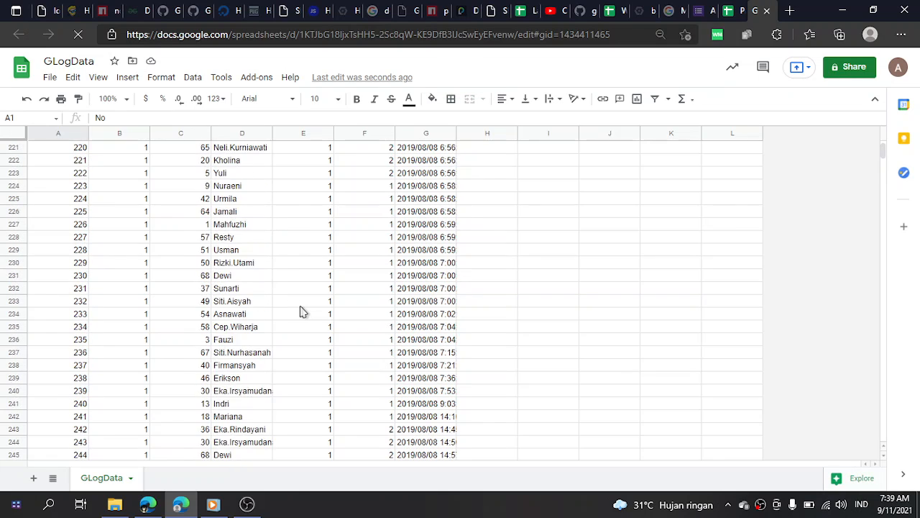
scroll(301, 310, "down", 9)
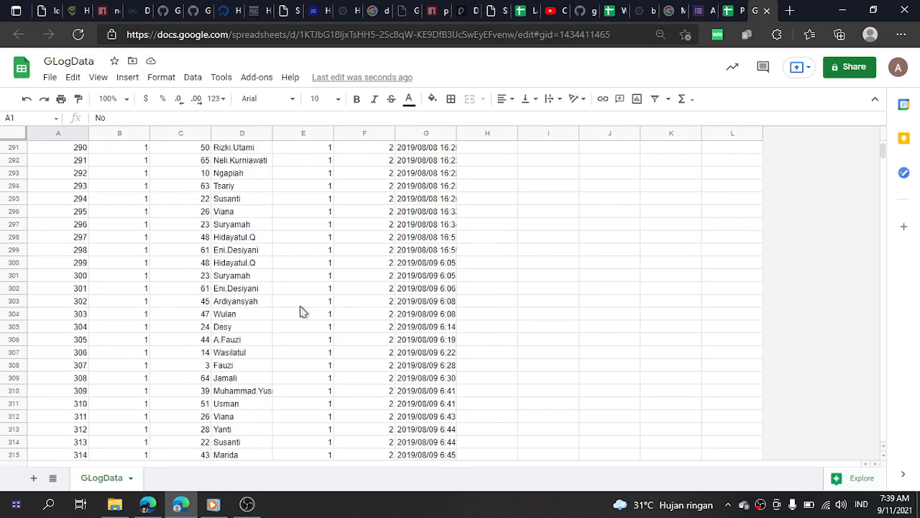
left_click(127, 288)
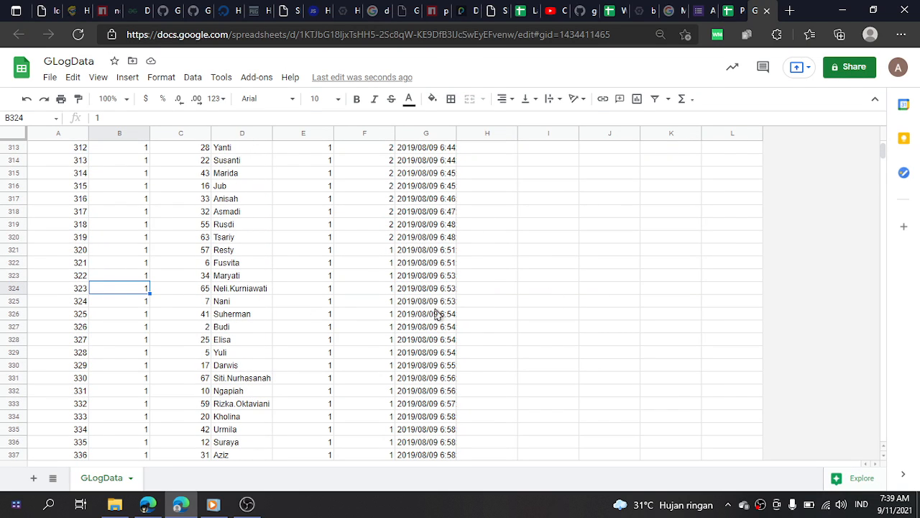
scroll(443, 313, "up", 9)
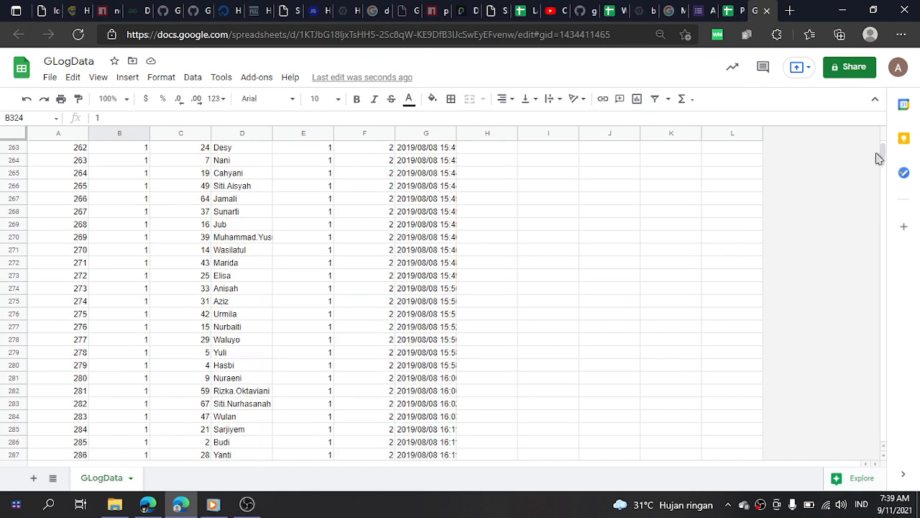
Widen column G of the imported log so the full date and time of each entry fits
left_click_drag(883, 150, 884, 144)
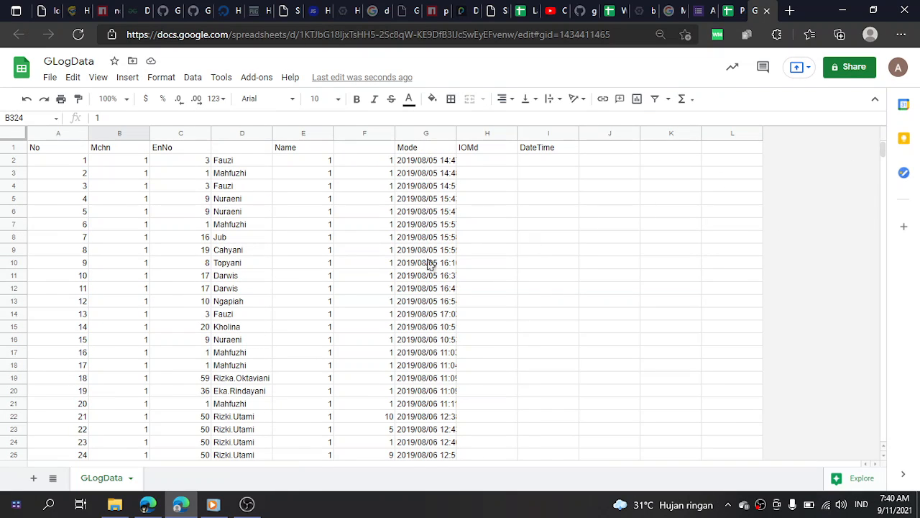
scroll(430, 273, "down", 5)
scroll(432, 282, "down", 2)
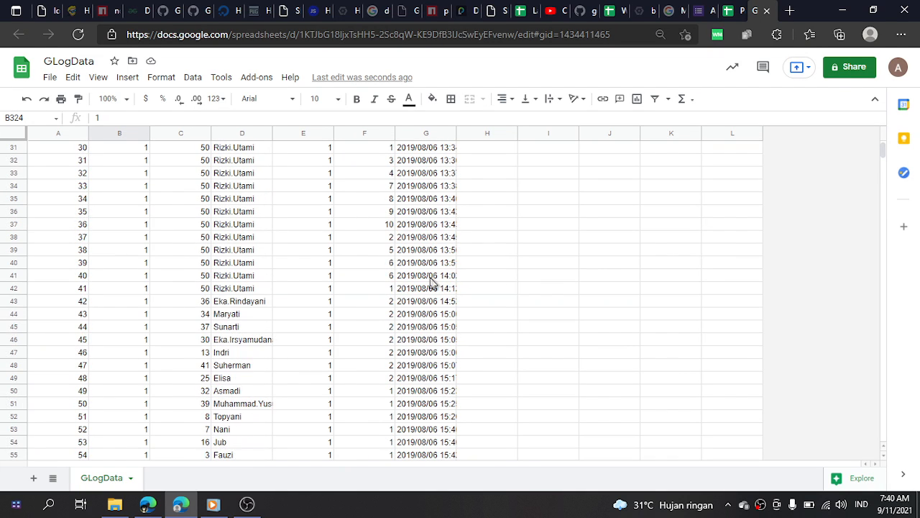
left_click_drag(457, 136, 459, 137)
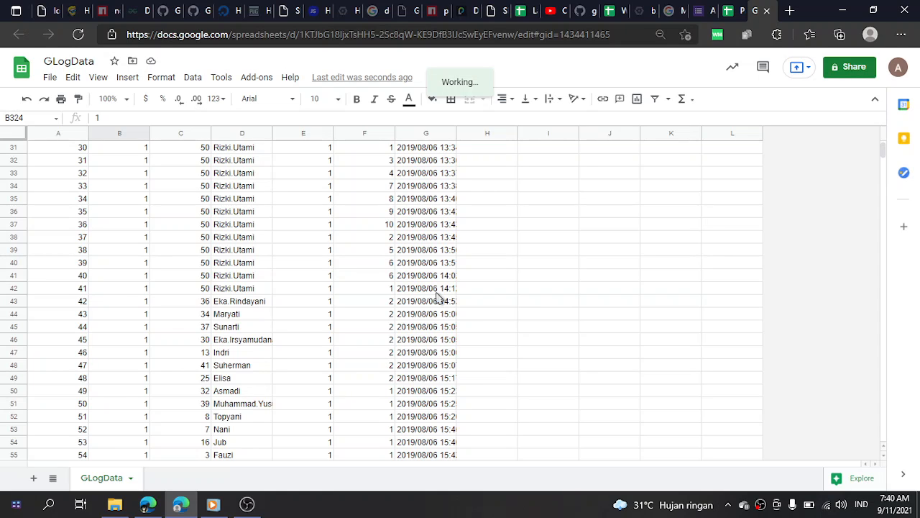
scroll(438, 297, "up", 5)
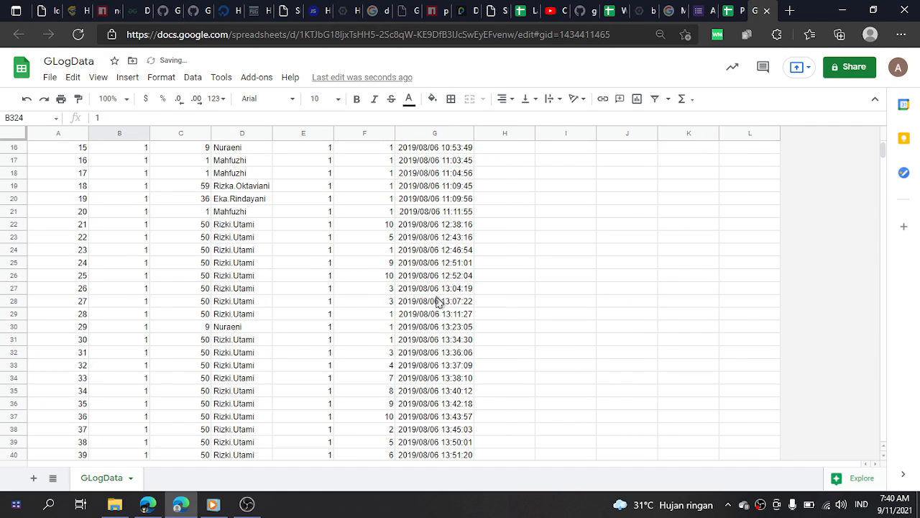
scroll(442, 297, "up", 5)
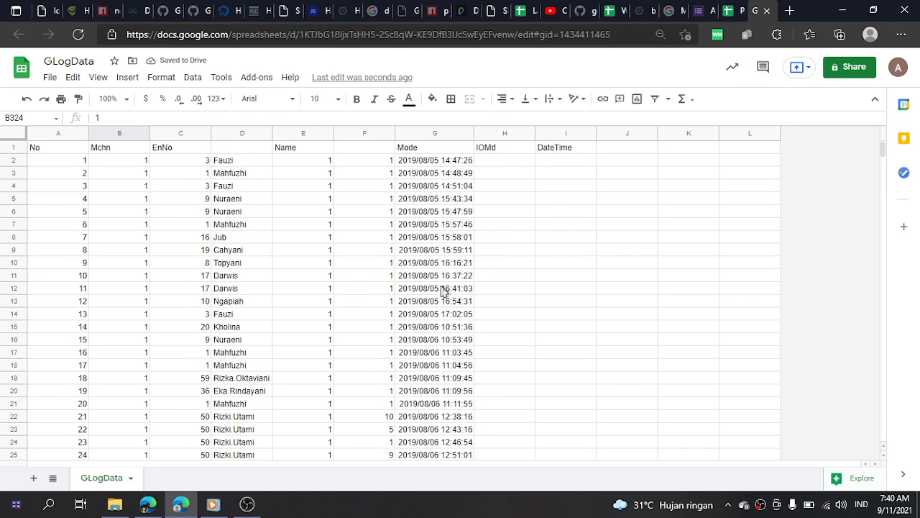
Examine the date-time entries in column G, including the morning and afternoon scans of 4 October 2019
scroll(444, 290, "down", 2)
scroll(450, 309, "down", 3)
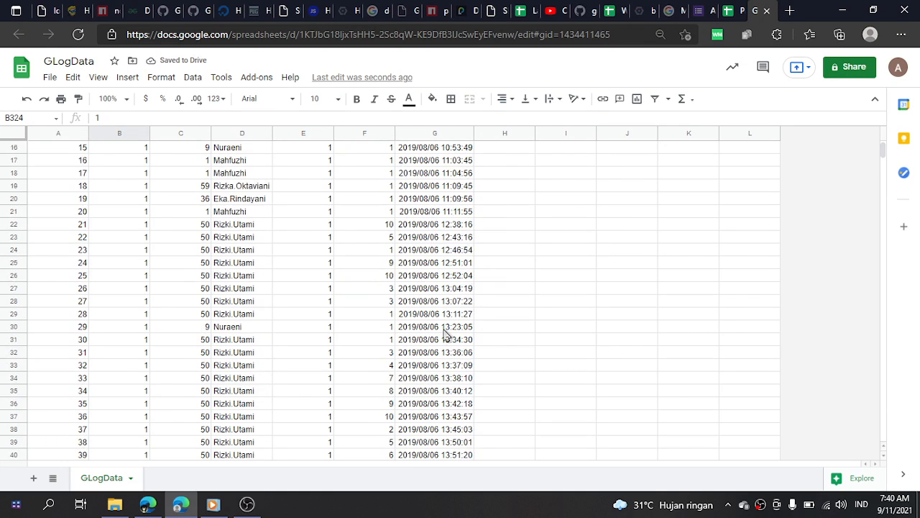
scroll(444, 330, "down", 7)
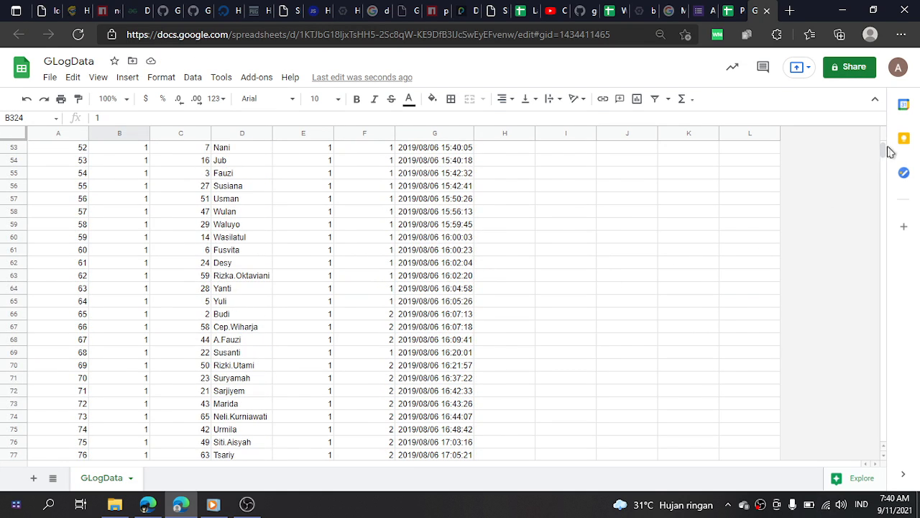
left_click_drag(884, 149, 884, 179)
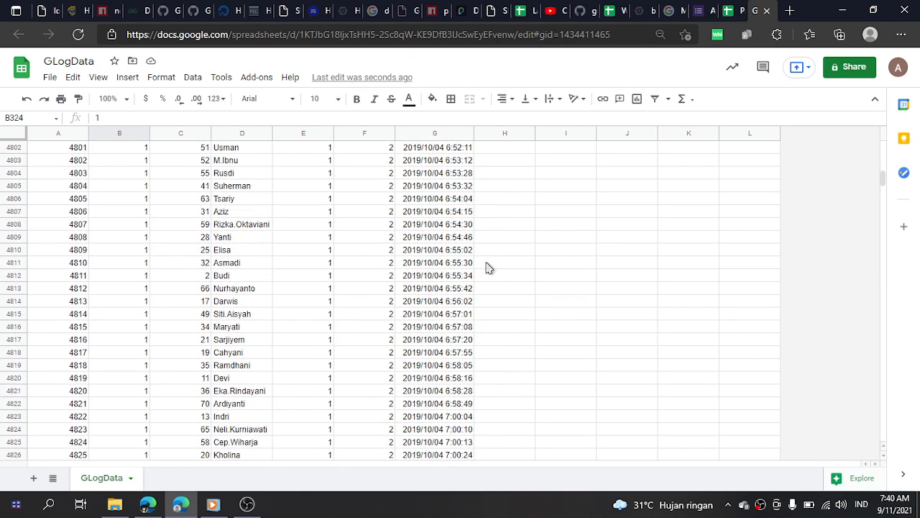
left_click(433, 277)
scroll(433, 282, "up", 8)
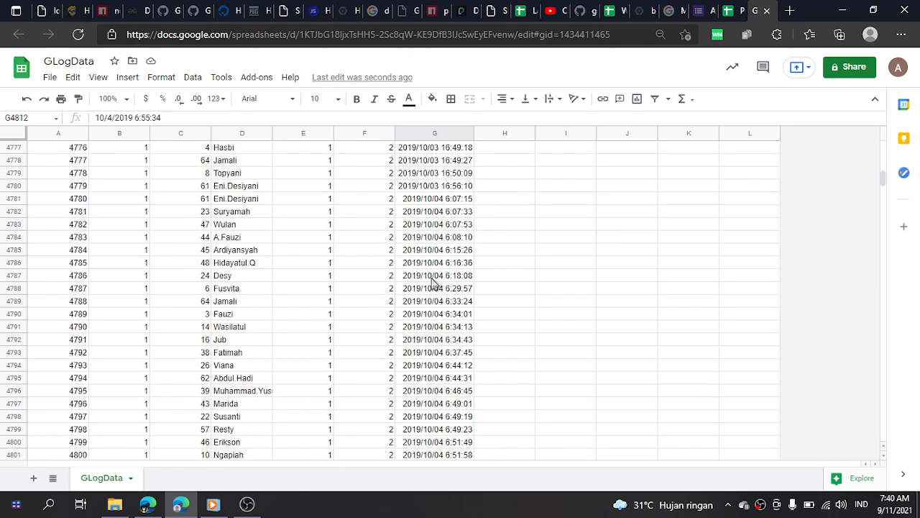
scroll(433, 283, "up", 4)
scroll(433, 282, "down", 4)
left_click(447, 354)
scroll(448, 354, "down", 12)
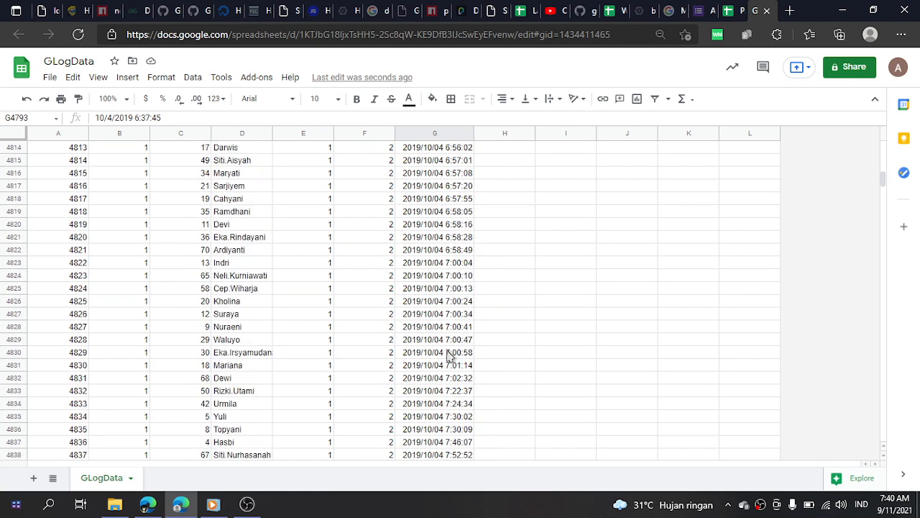
scroll(447, 353, "down", 12)
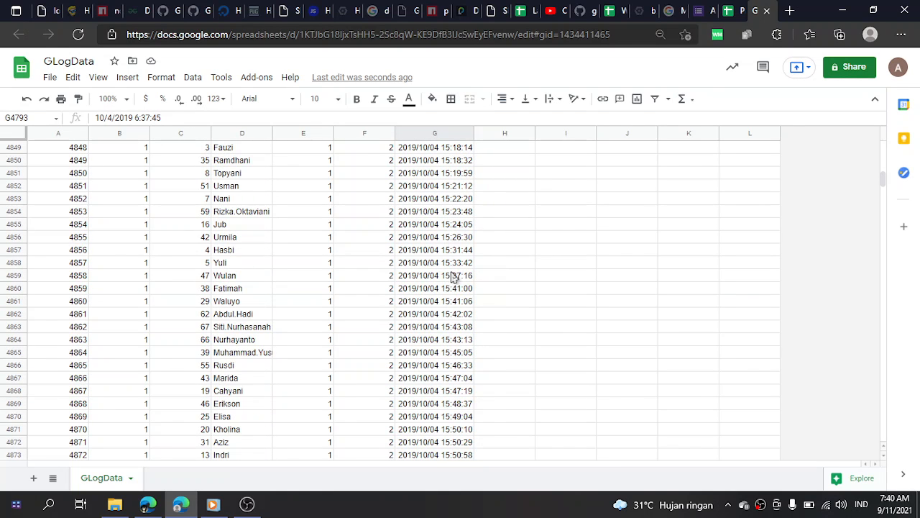
left_click(453, 278)
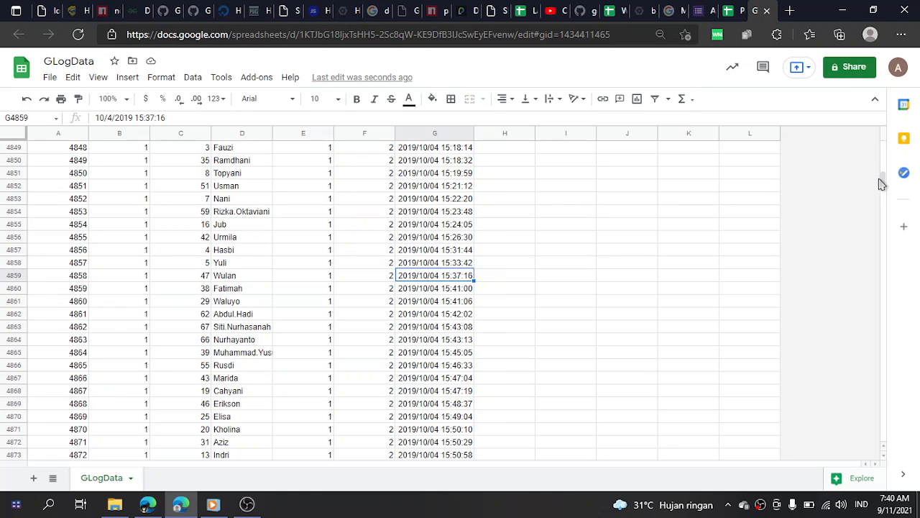
scroll(895, 160, "up", 20)
scroll(893, 151, "up", 20)
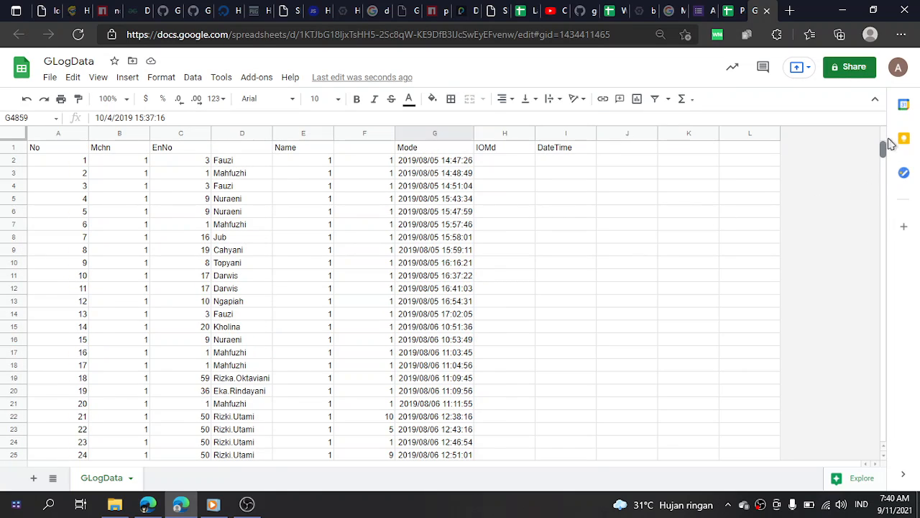
Locate the last log entry dated 30 June 2021 in column G
left_click_drag(890, 140, 880, 408)
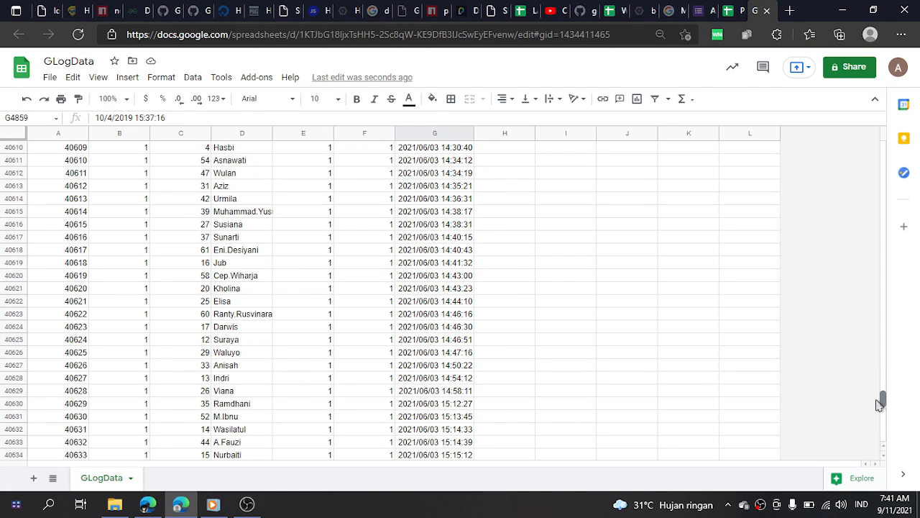
left_click_drag(879, 412, 877, 420)
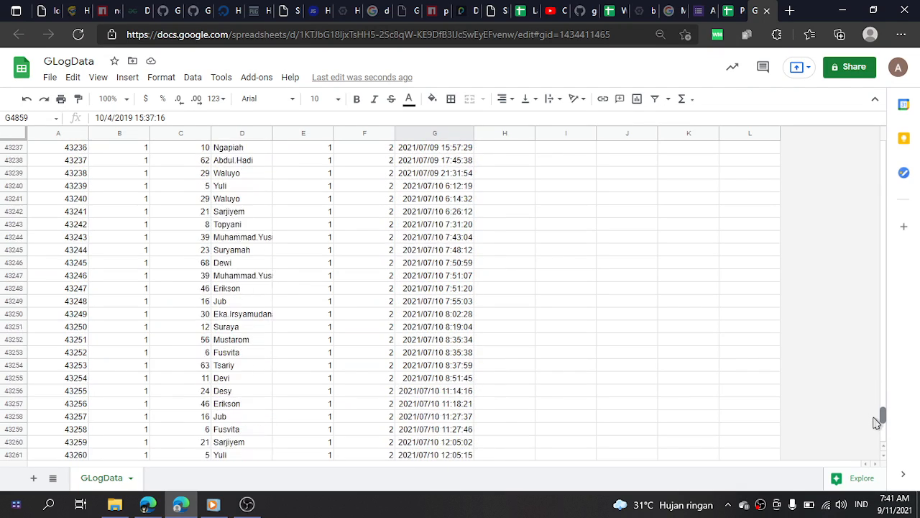
scroll(374, 330, "up", 7)
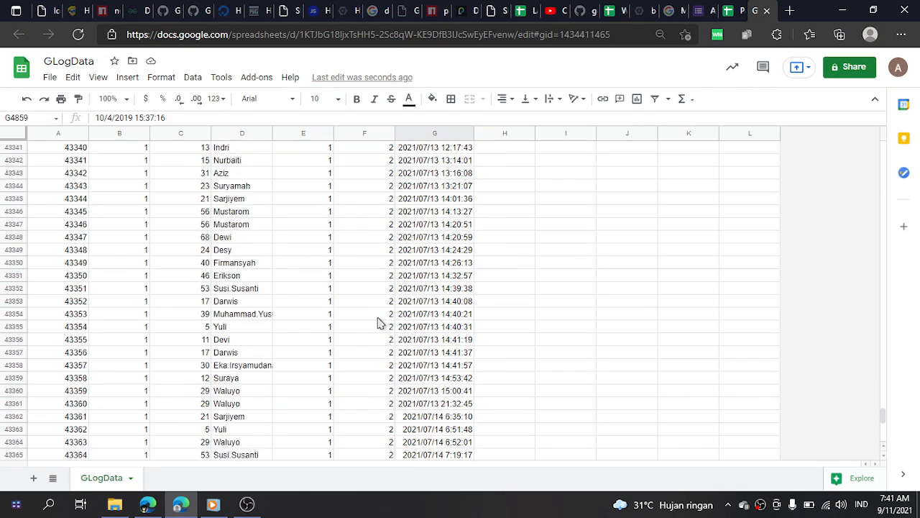
scroll(432, 262, "up", 6)
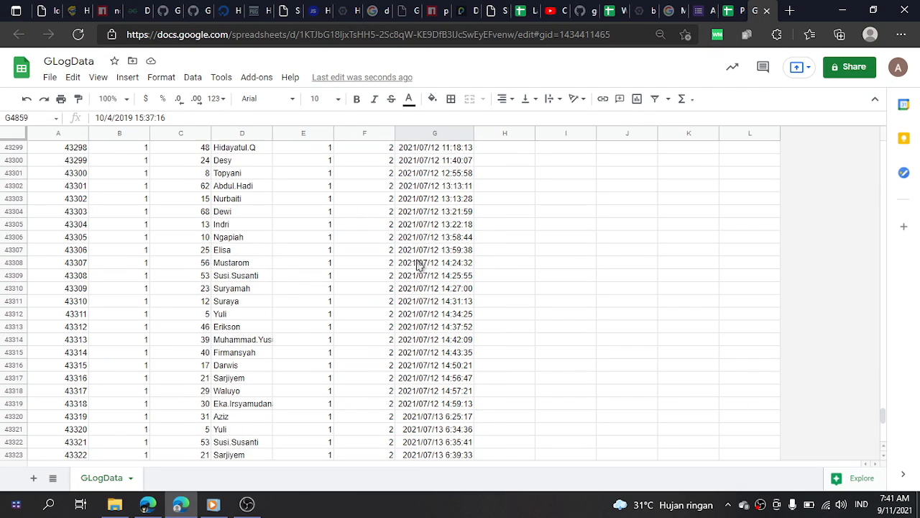
scroll(422, 305, "up", 12)
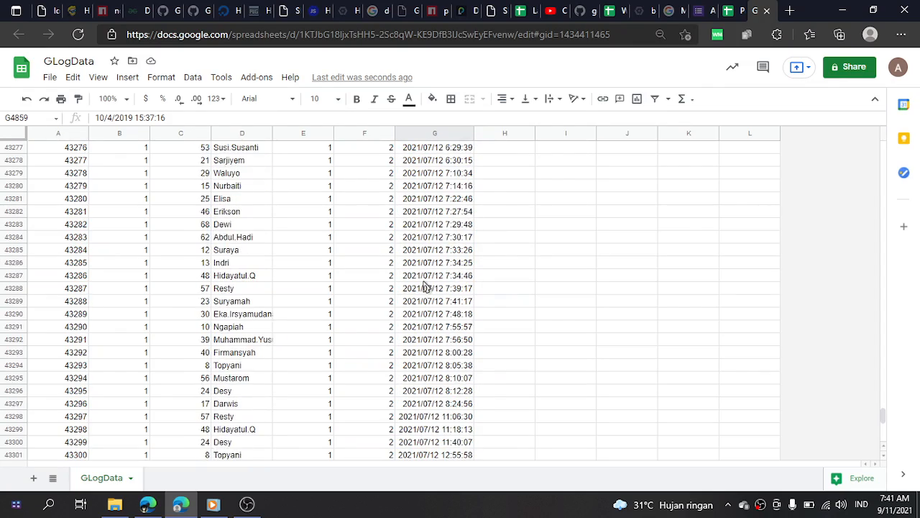
scroll(424, 288, "up", 18)
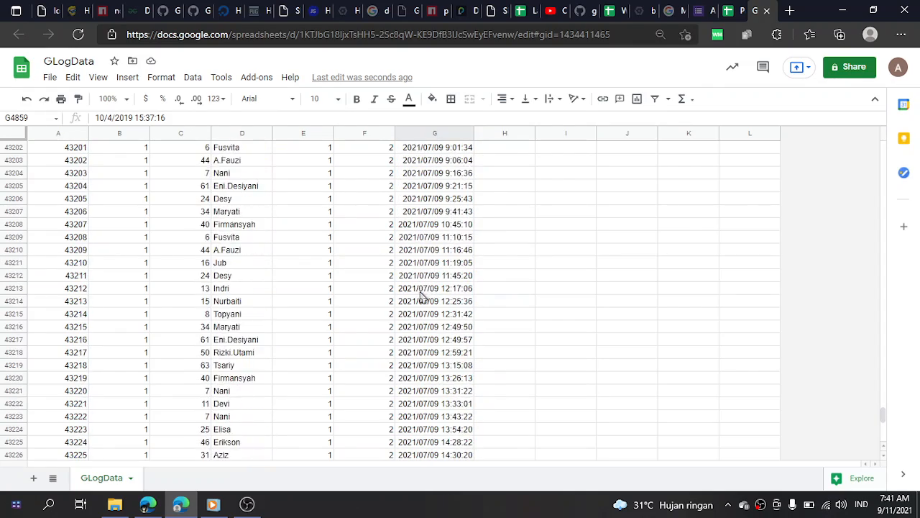
scroll(421, 294, "up", 20)
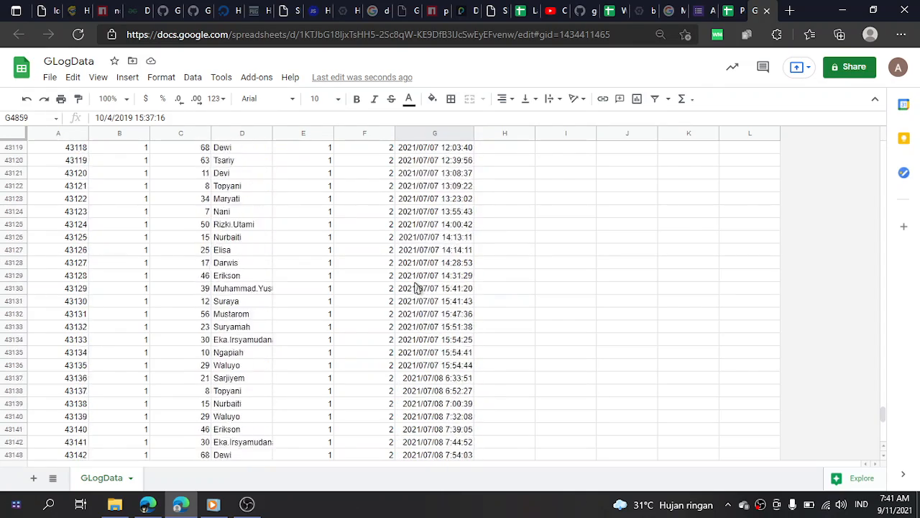
scroll(423, 285, "up", 12)
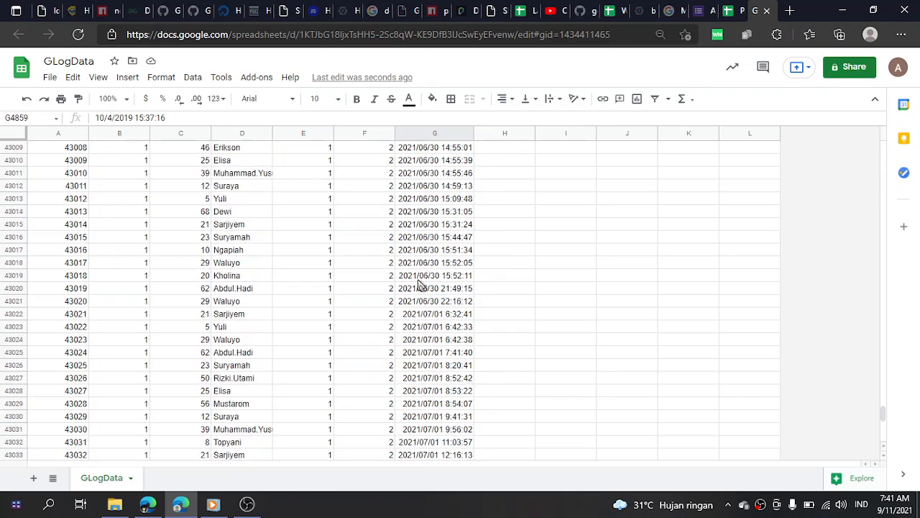
scroll(413, 196, "up", 2)
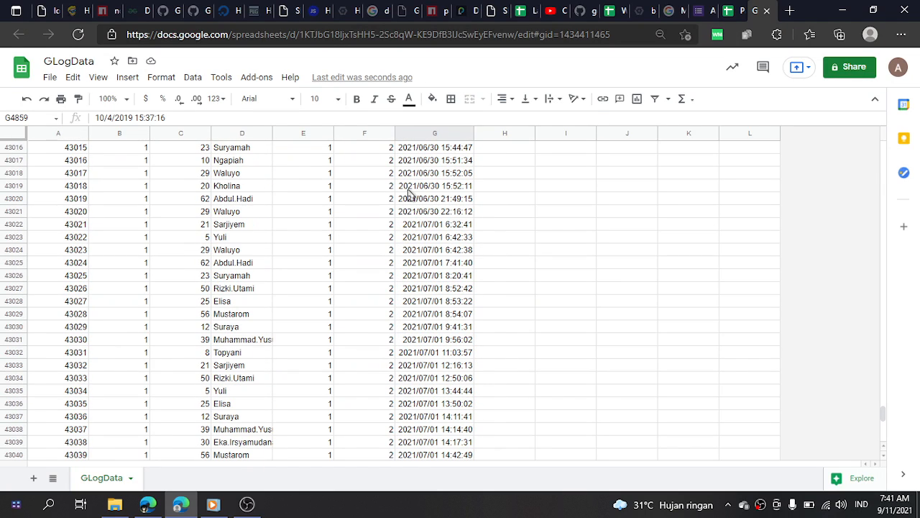
left_click(452, 214)
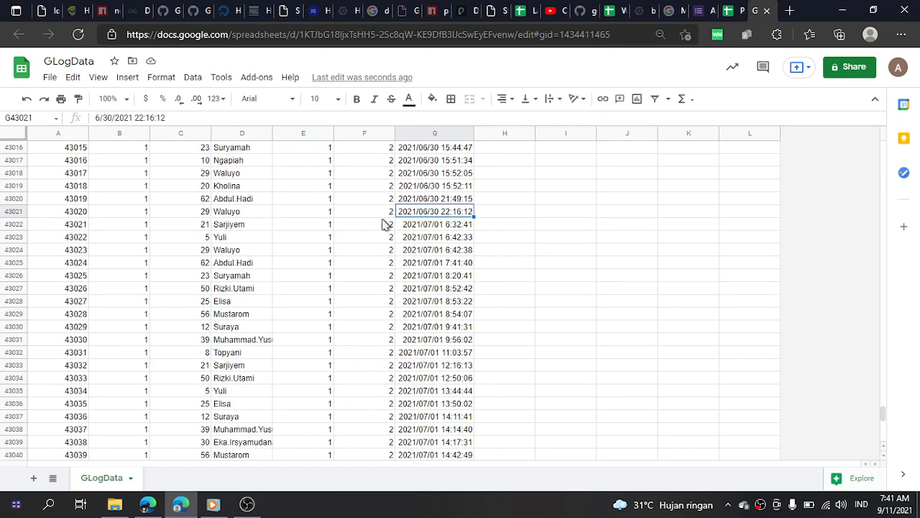
Delete rows 2 to 43021, covering all log entries up to 30 June 2021, while keeping the header row
left_click(14, 213)
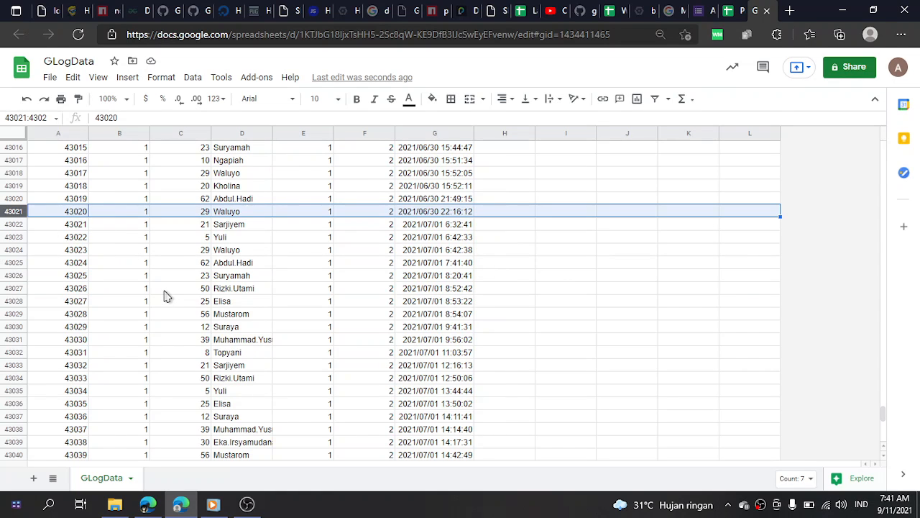
key("ctrl+shift+Up")
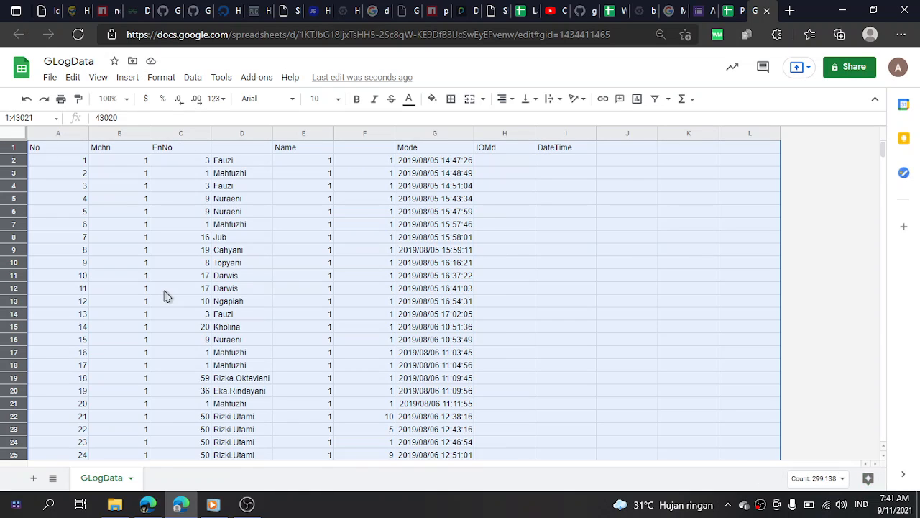
key("shift+Down")
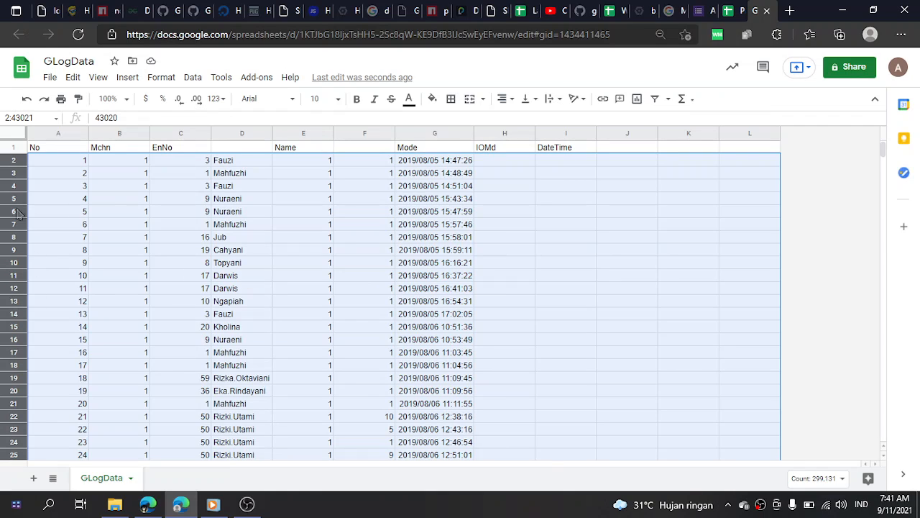
key("Delete")
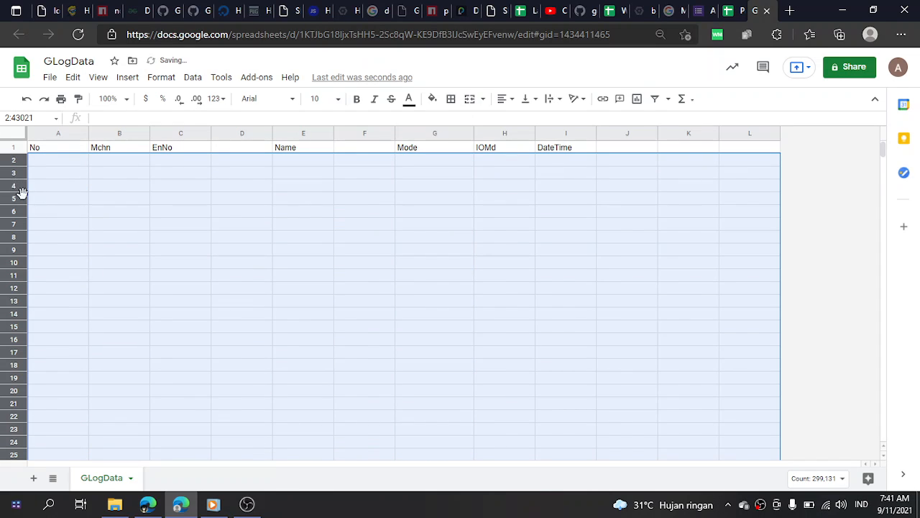
right_click(26, 228)
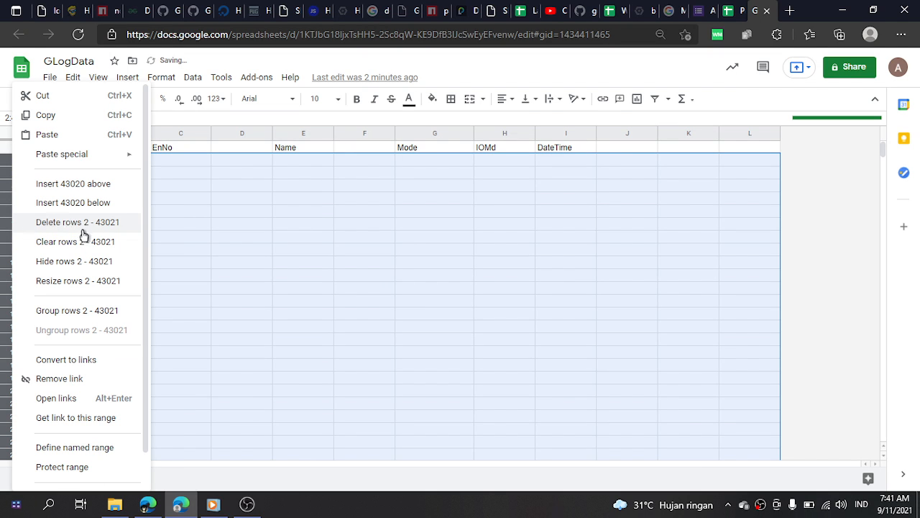
left_click(94, 223)
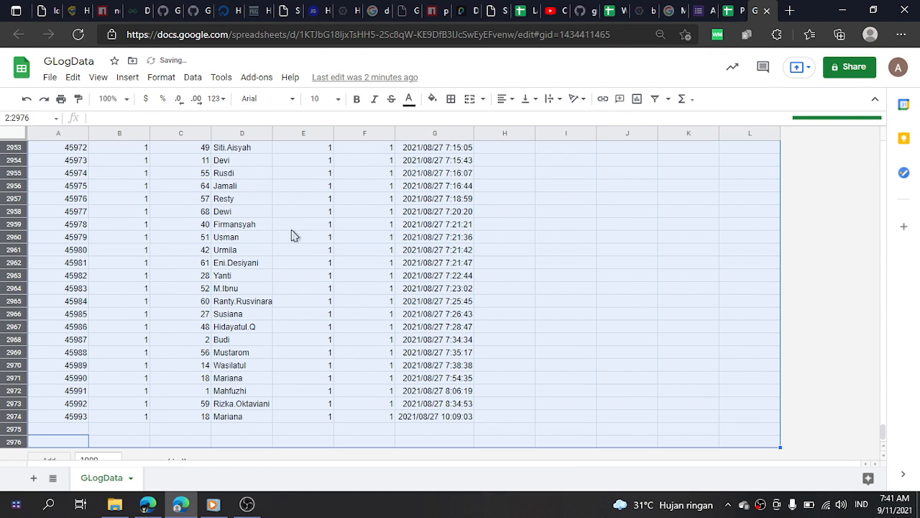
Check the last and first remaining log rows and their date-time entries
scroll(324, 262, "up", 5)
left_click(332, 253)
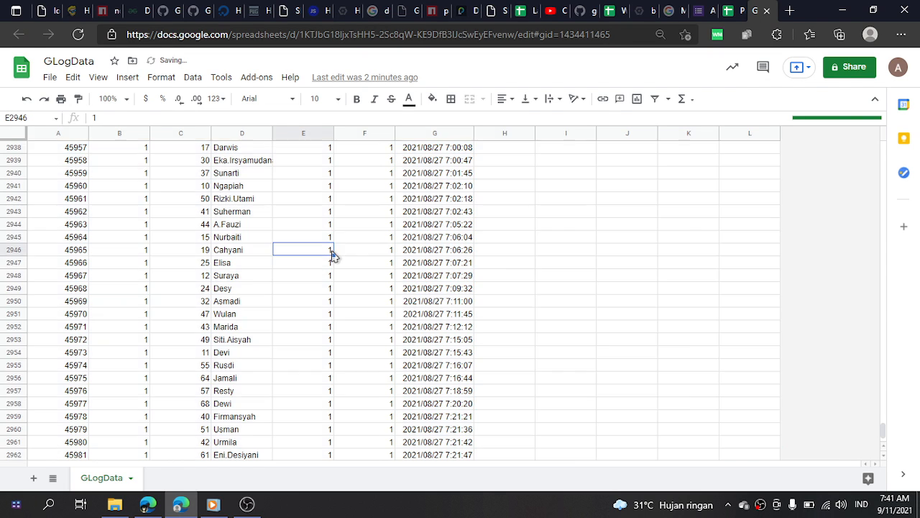
key("ctrl+Down")
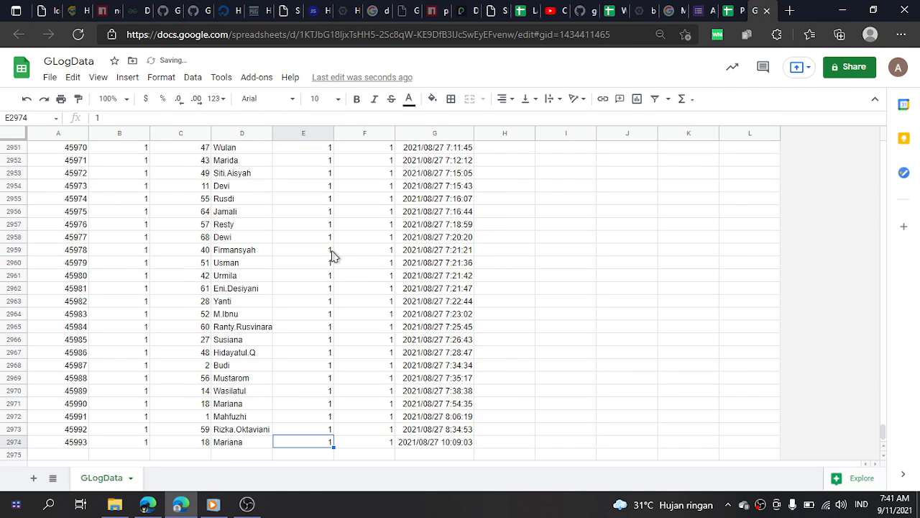
key("ctrl+Up")
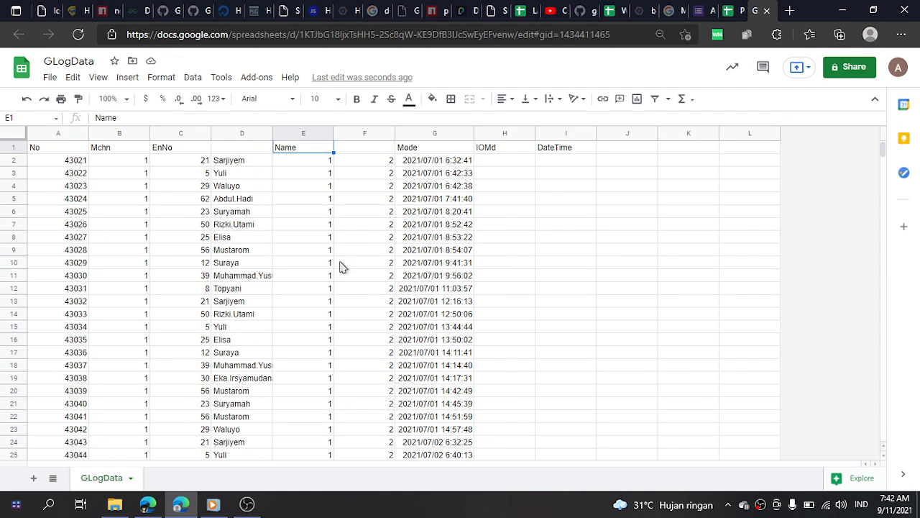
left_click(144, 226)
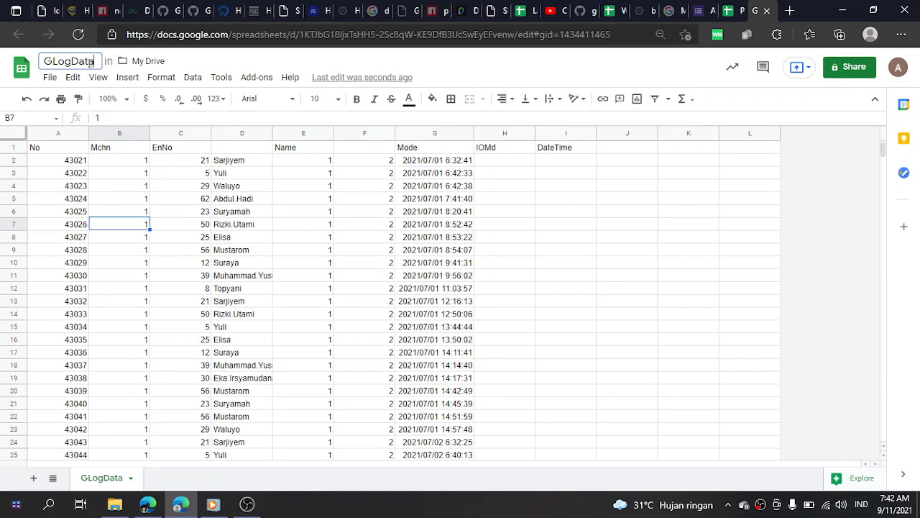
Rename the log spreadsheet as GLogData Bulan 7 dan 8
left_click(92, 62)
type("Bu")
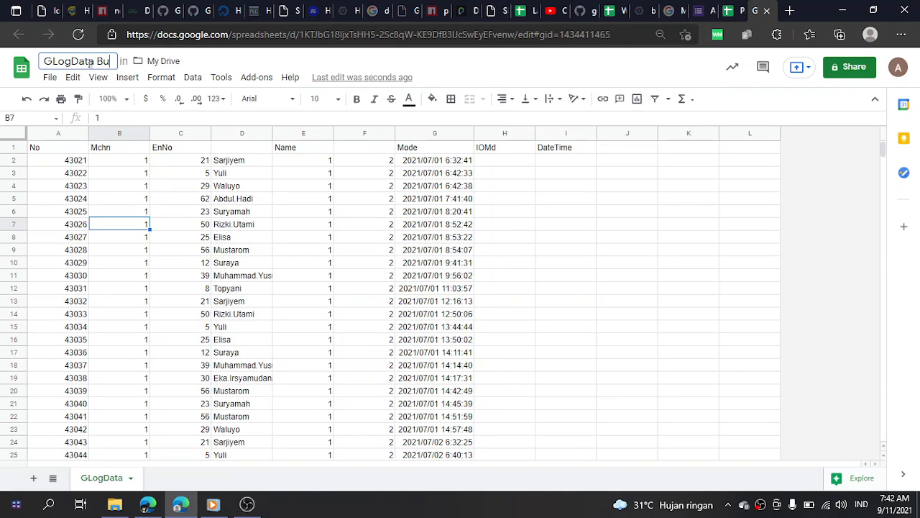
type("lan 7")
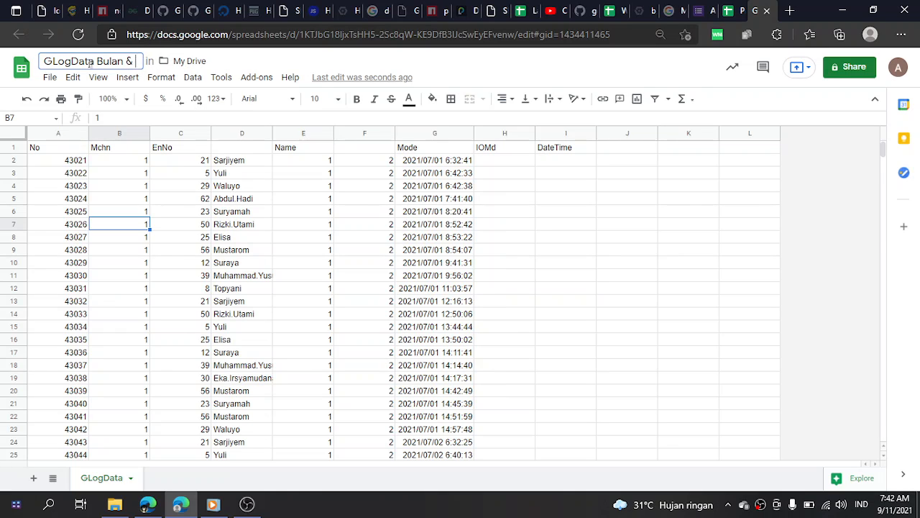
type(" dan ")
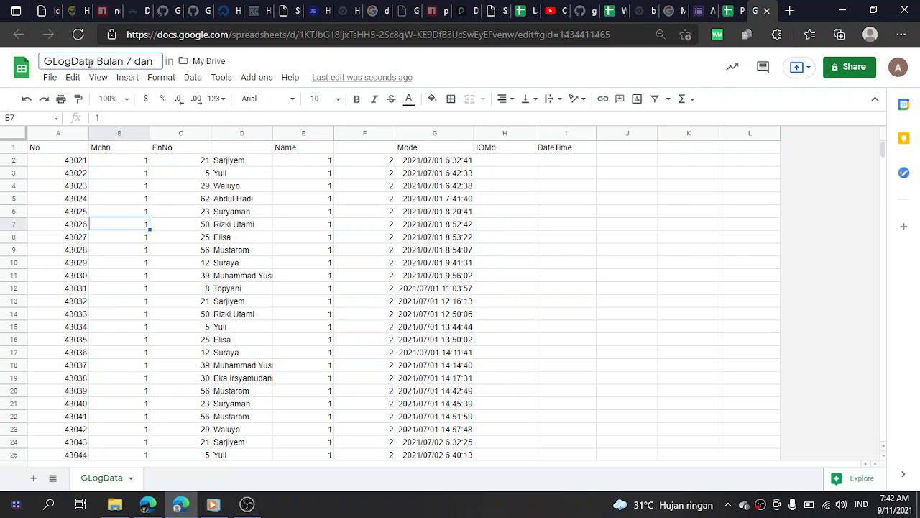
type("8")
key("Return")
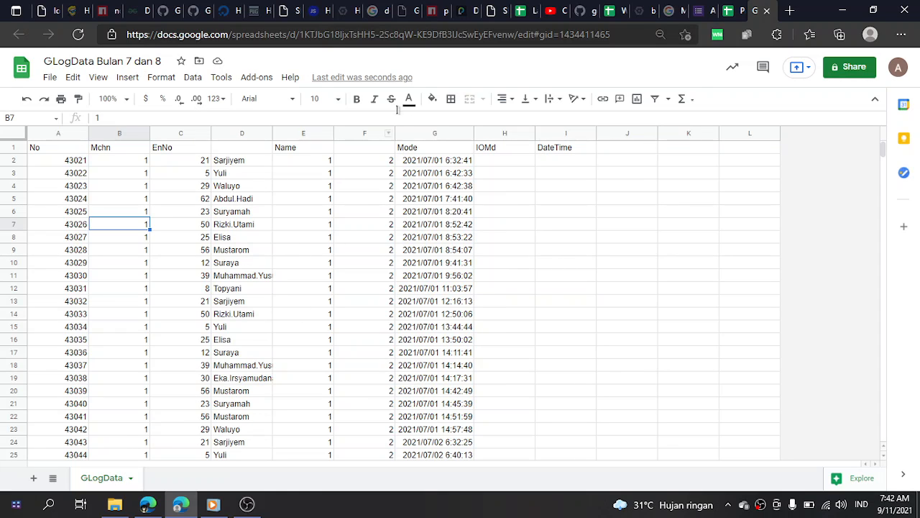
Copy the log spreadsheet's URL into the empty URL argument of the IMPORTRANGE formula in cell A1 of Program Olah Finger Print's GLogData sheet
left_click(429, 34)
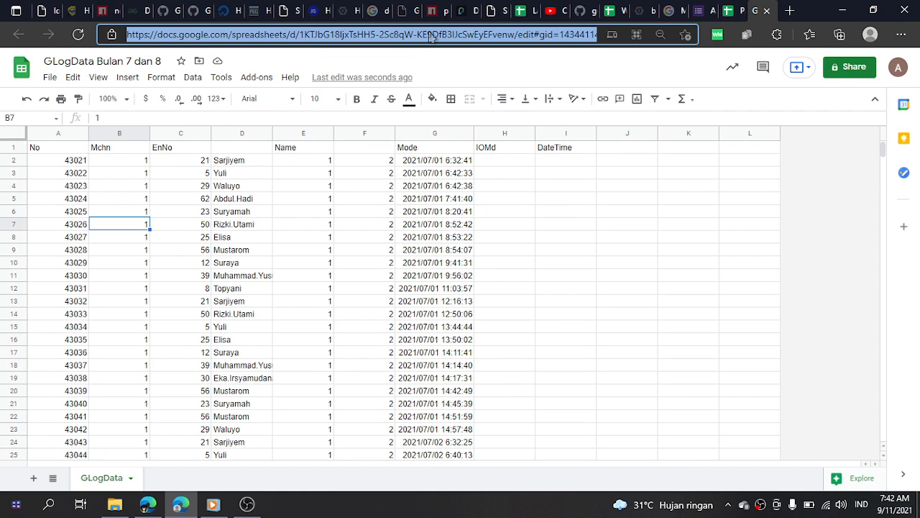
right_click(444, 41)
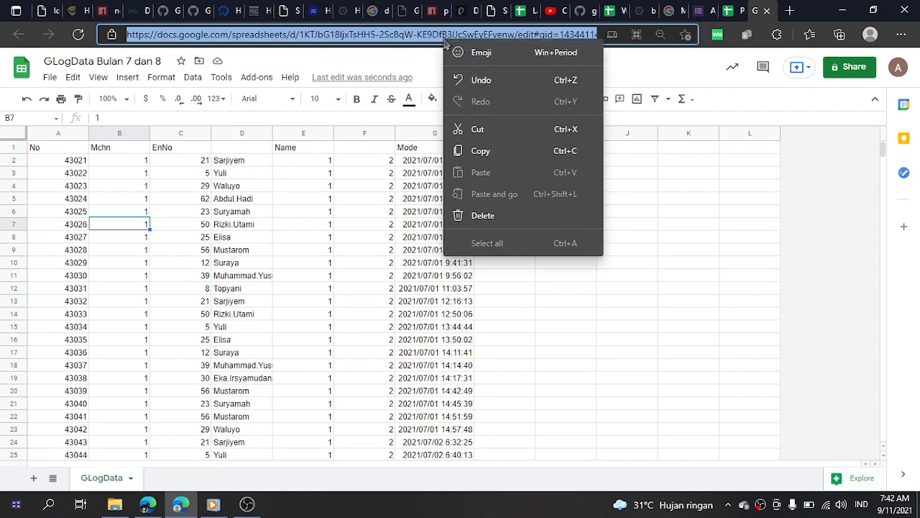
left_click(465, 151)
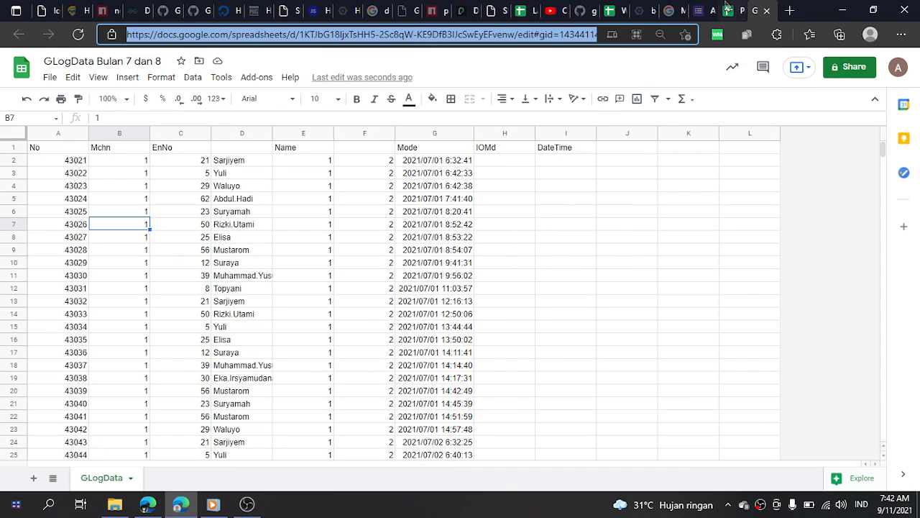
left_click(728, 11)
left_click(597, 192)
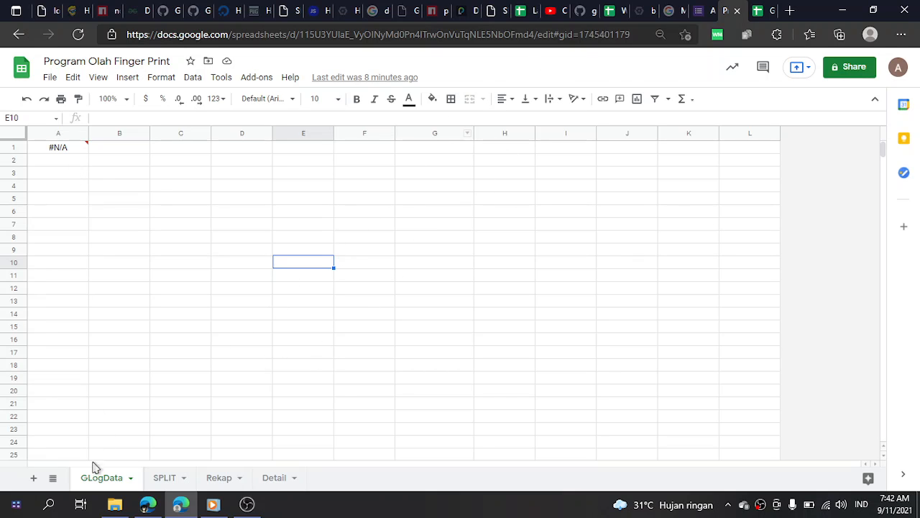
left_click(62, 154)
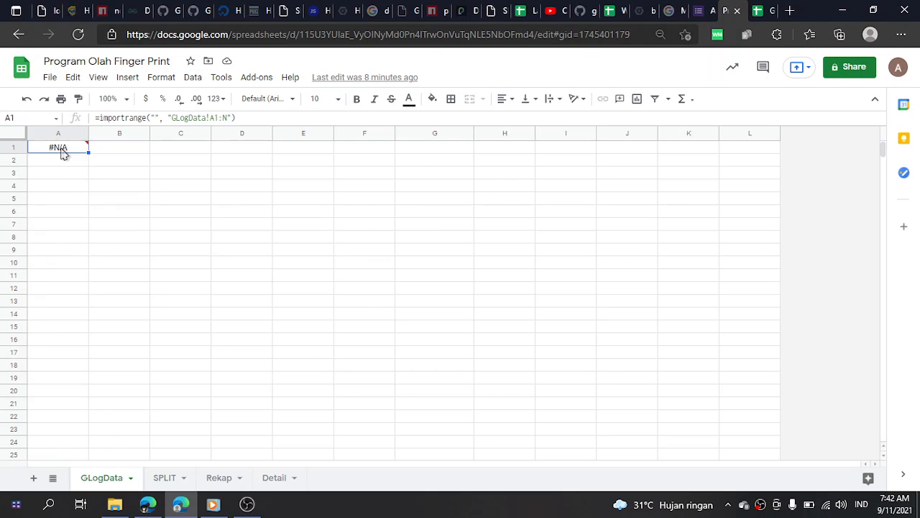
left_click(154, 119)
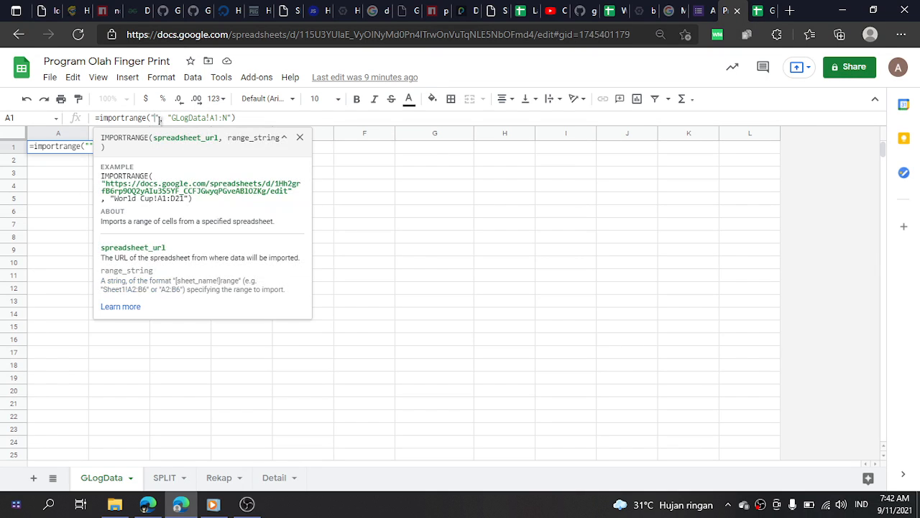
key("ctrl+v")
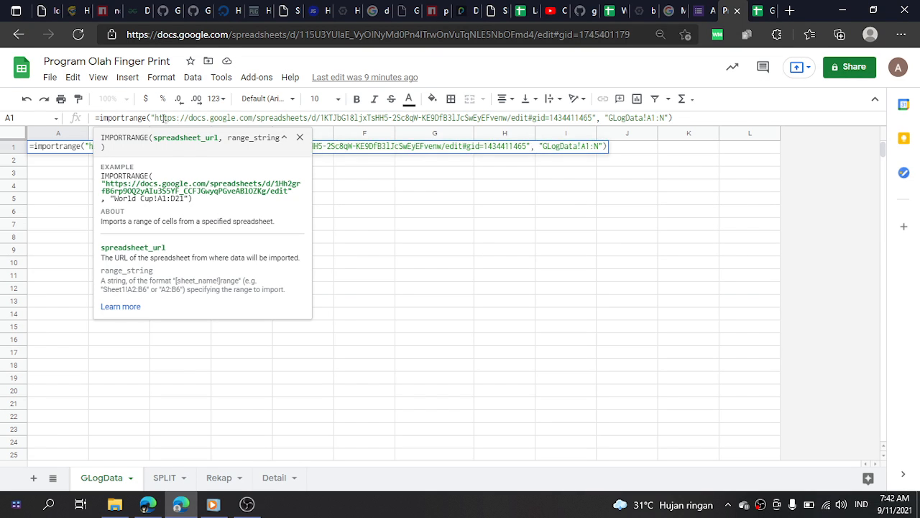
key("Return")
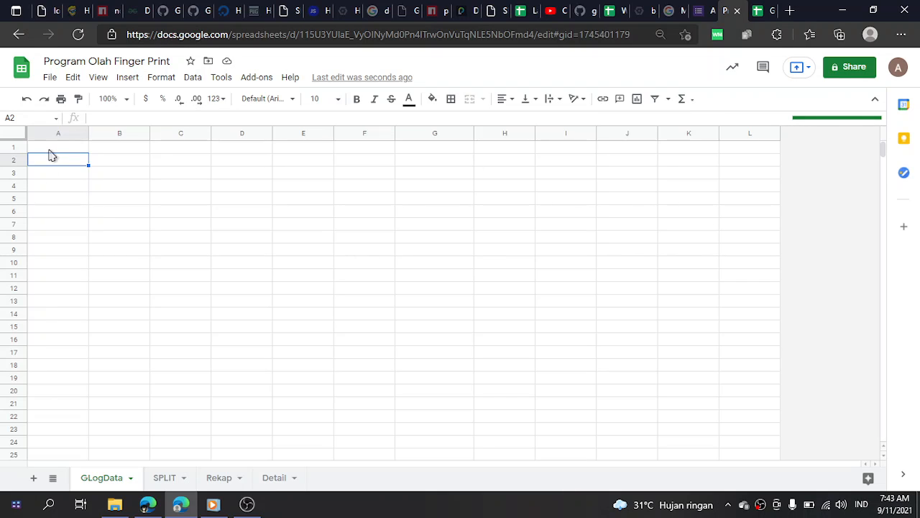
Check the import formula and its loading status in cell A1 of the GLogData sheet
left_click(50, 149)
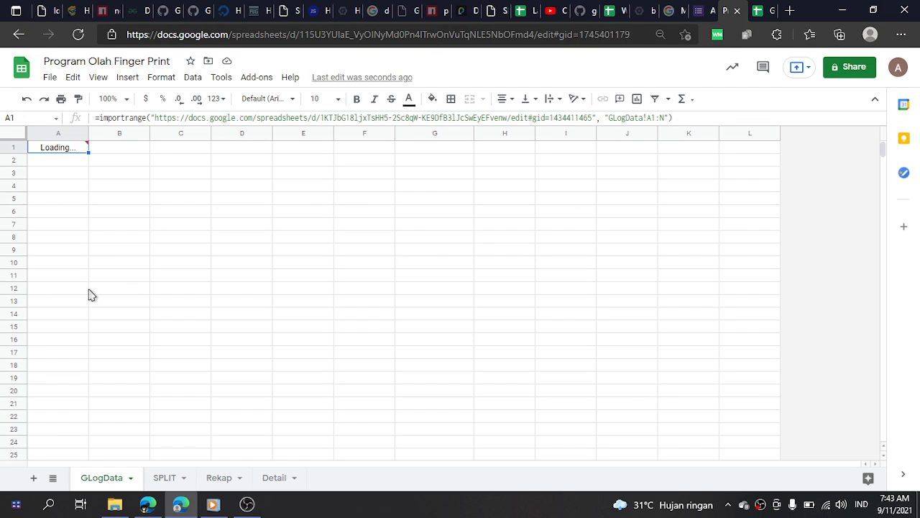
left_click(81, 238)
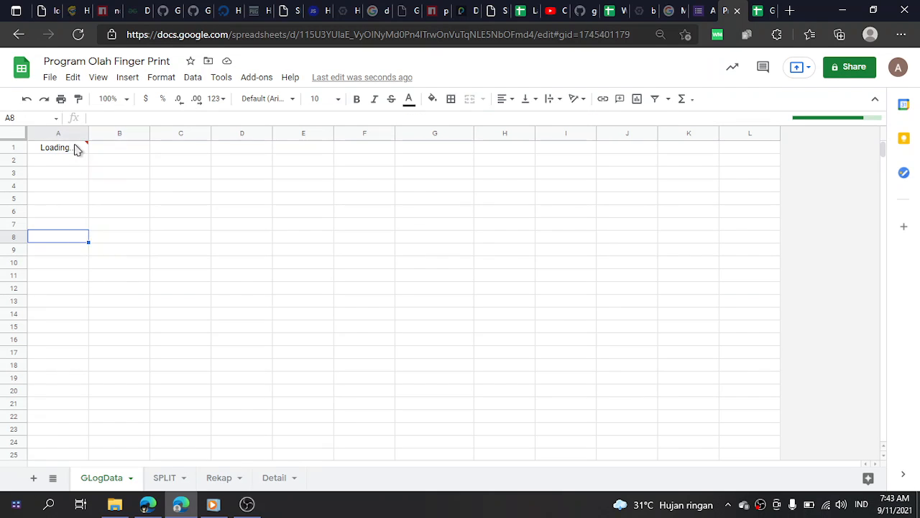
left_click(77, 149)
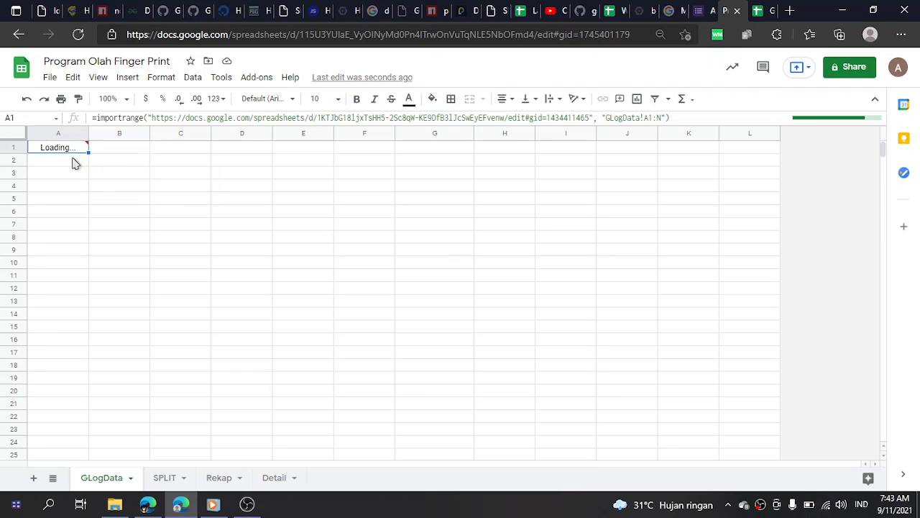
mouse_move(74, 152)
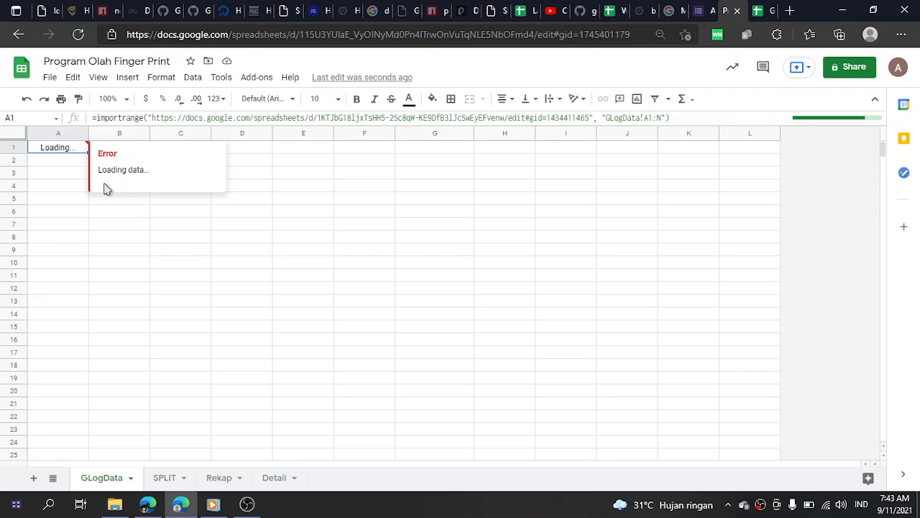
Check the columns used in the source log, and set the IMPORTRANGE range in cell A1 to GLogData!A1:G
left_click(762, 11)
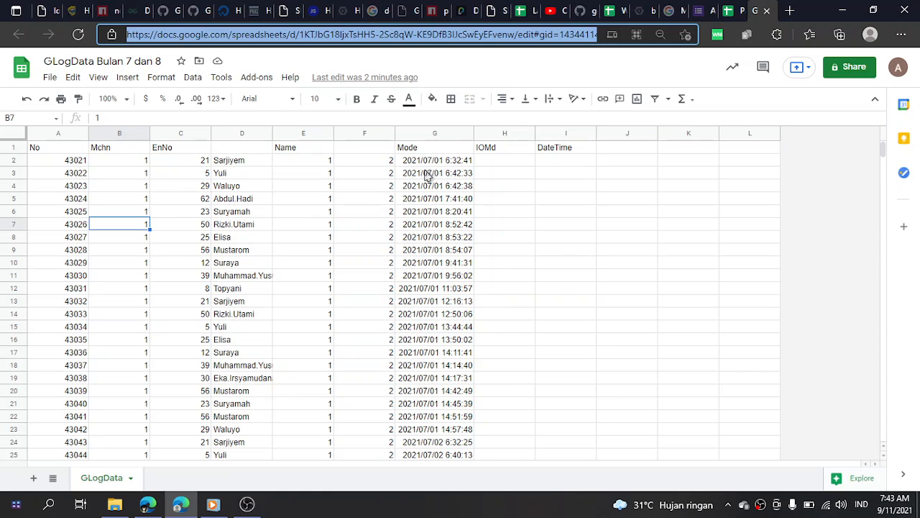
left_click(737, 11)
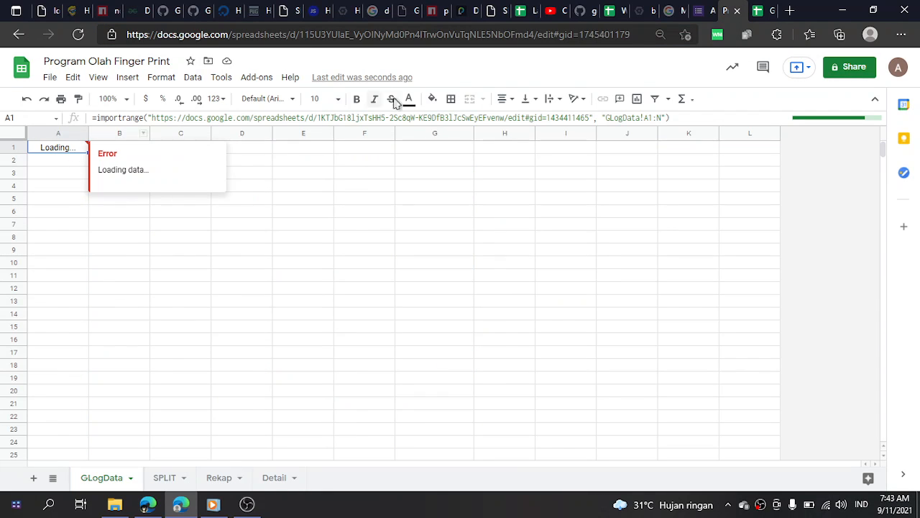
left_click(663, 117)
type("G")
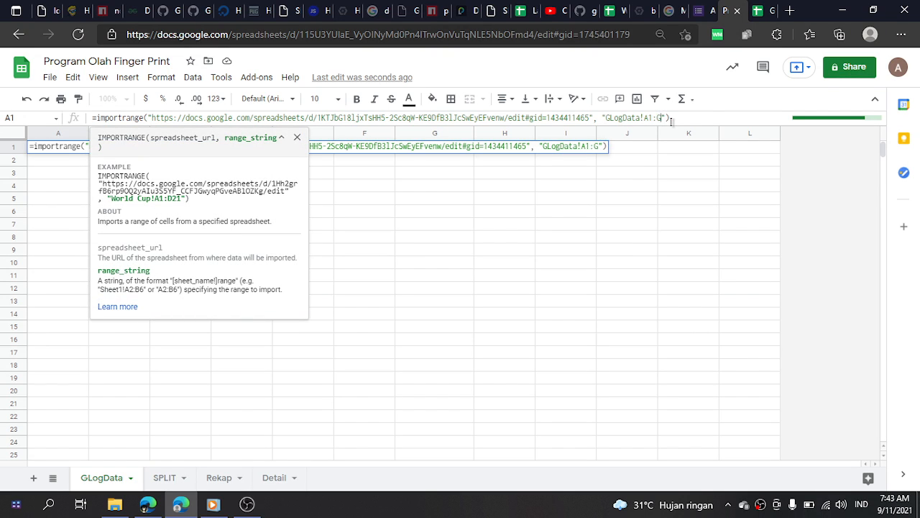
key("Return")
key("Up")
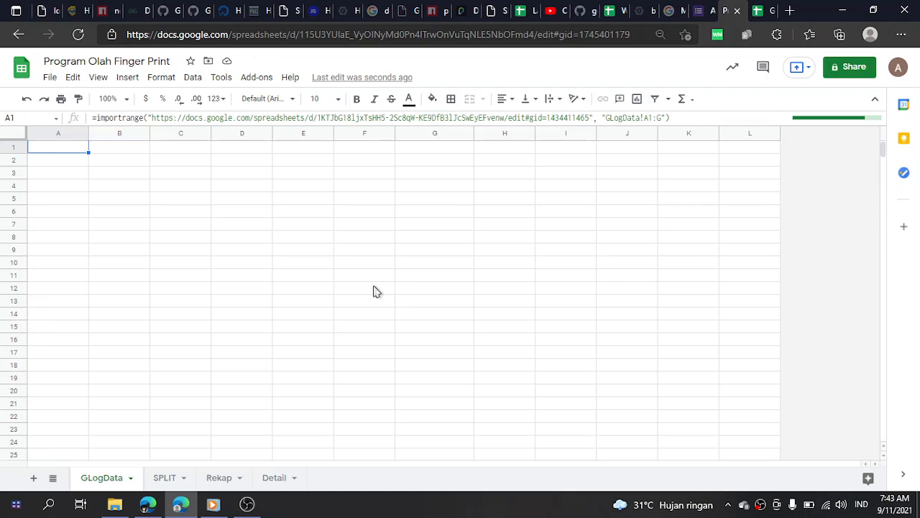
Compare the SPLIT sheet's query output with the imported data on the GLogData sheet
left_click(167, 488)
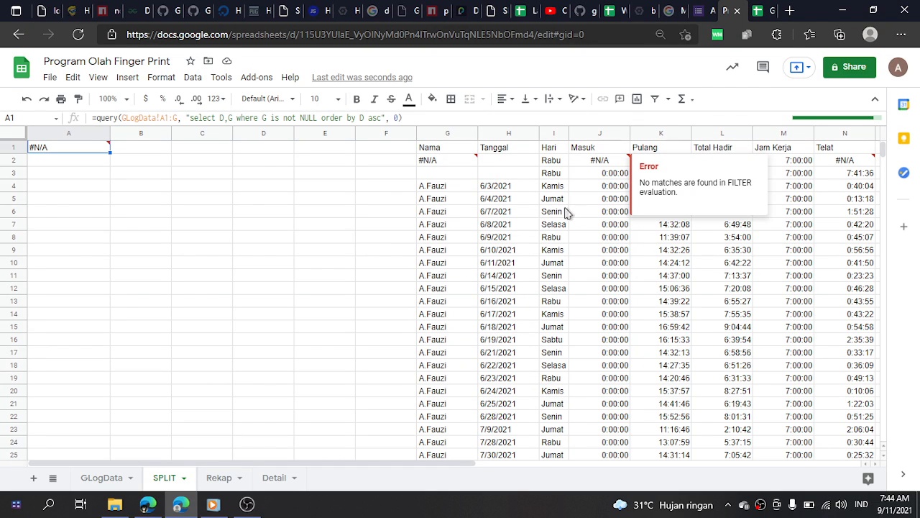
left_click(123, 479)
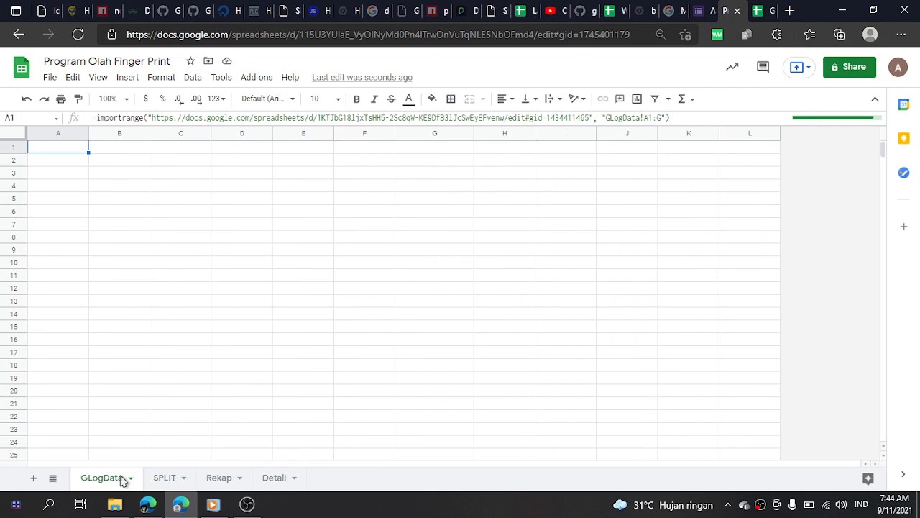
left_click(153, 478)
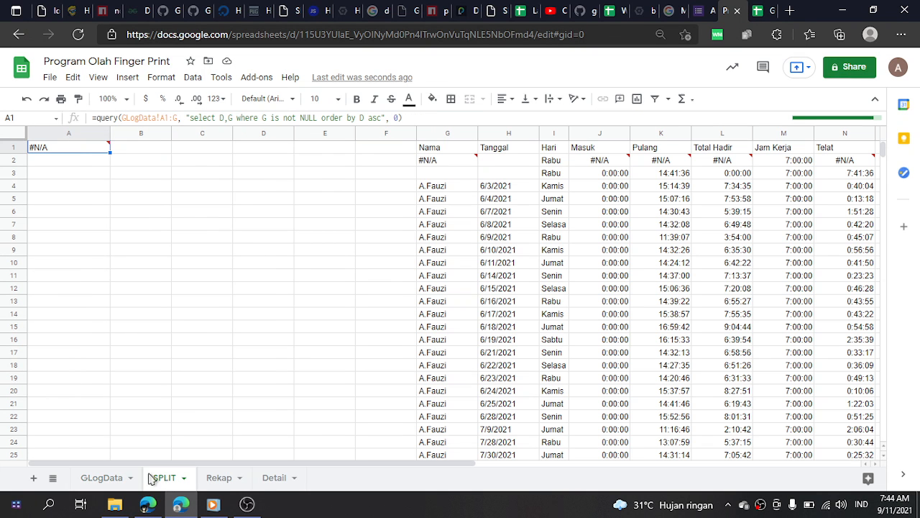
left_click(107, 480)
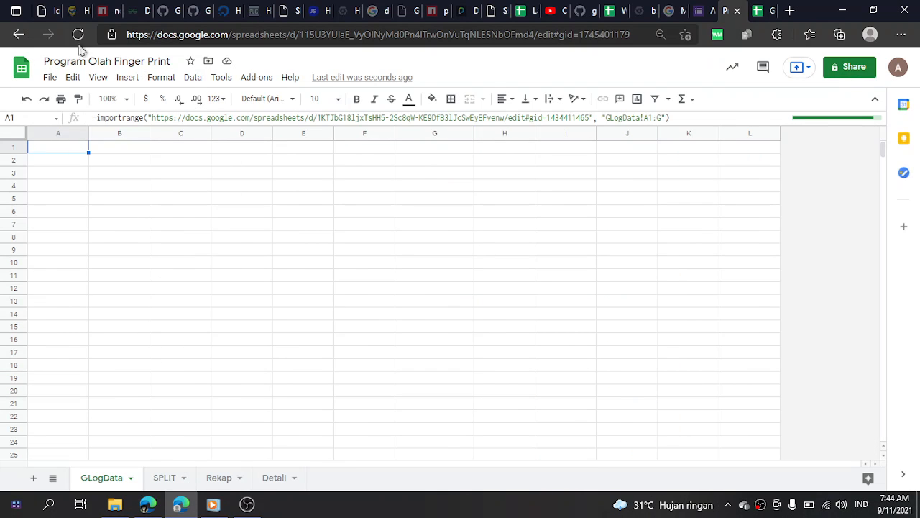
Reload the workbook and look through its SPLIT, Rekap and Detail sheets, returning to GLogData
left_click(85, 34)
left_click(153, 480)
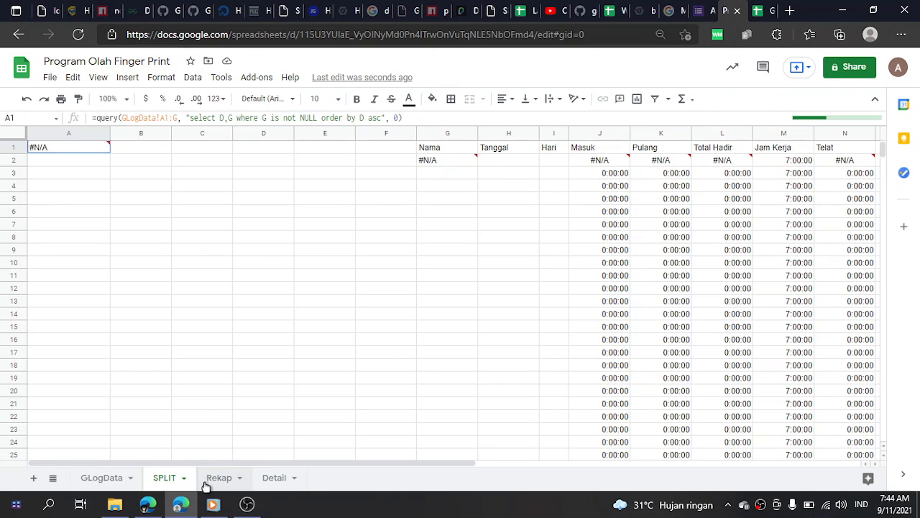
left_click(234, 480)
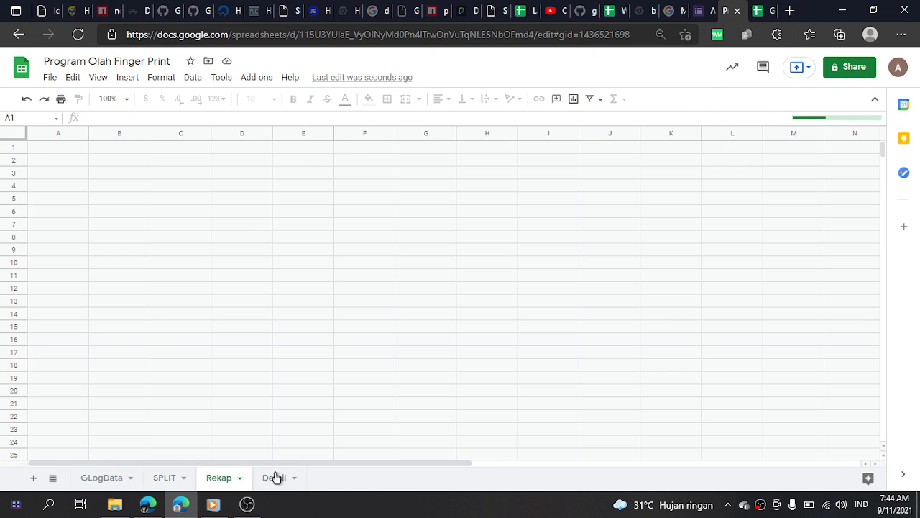
left_click(276, 480)
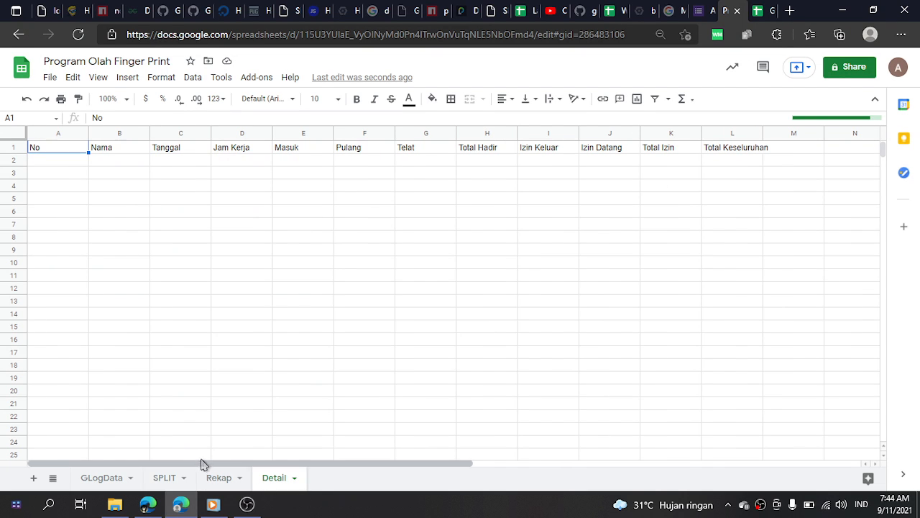
left_click(111, 481)
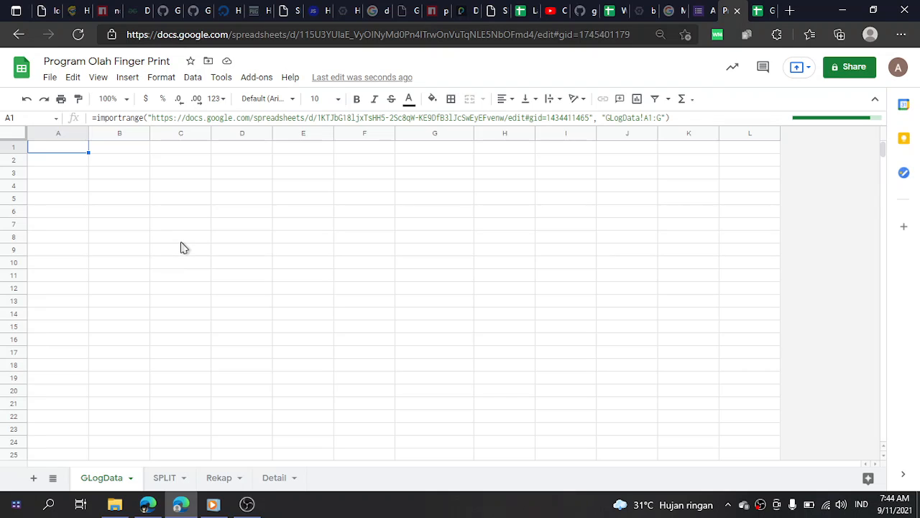
Recheck the SPLIT, Rekap and Detail sheets for updated attendance data, and return to the GLogData sheet's column A
left_click(184, 483)
left_click(184, 482)
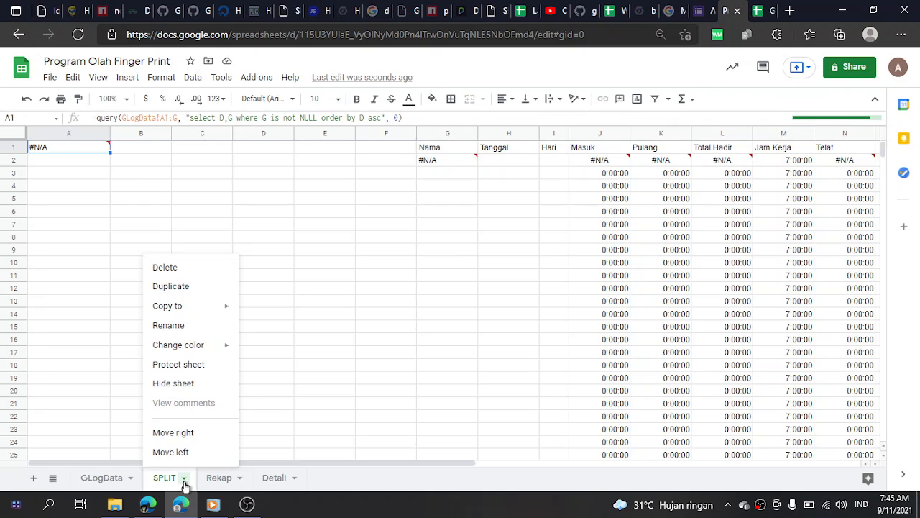
left_click(185, 486)
left_click(220, 479)
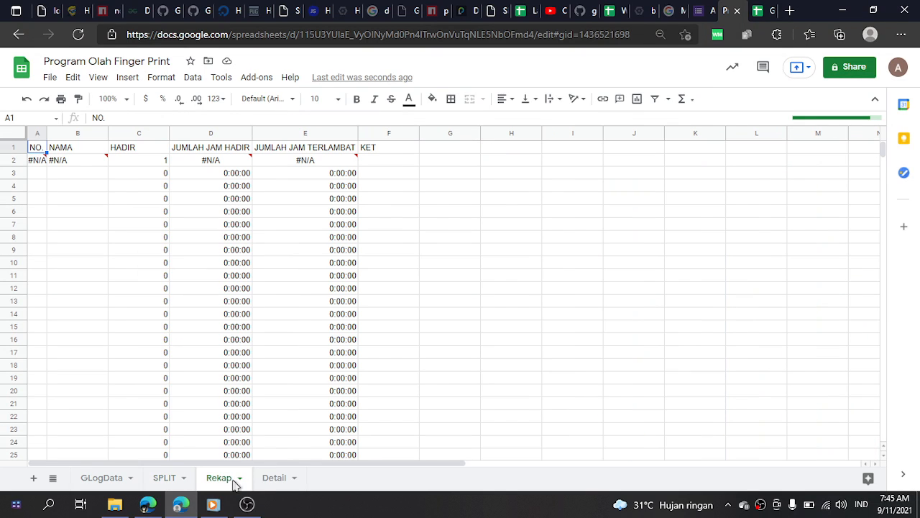
left_click(276, 482)
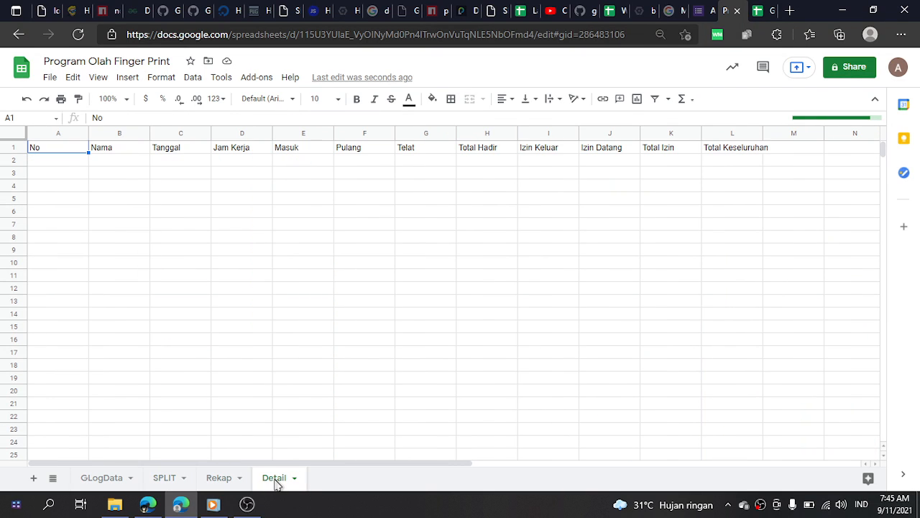
left_click(221, 478)
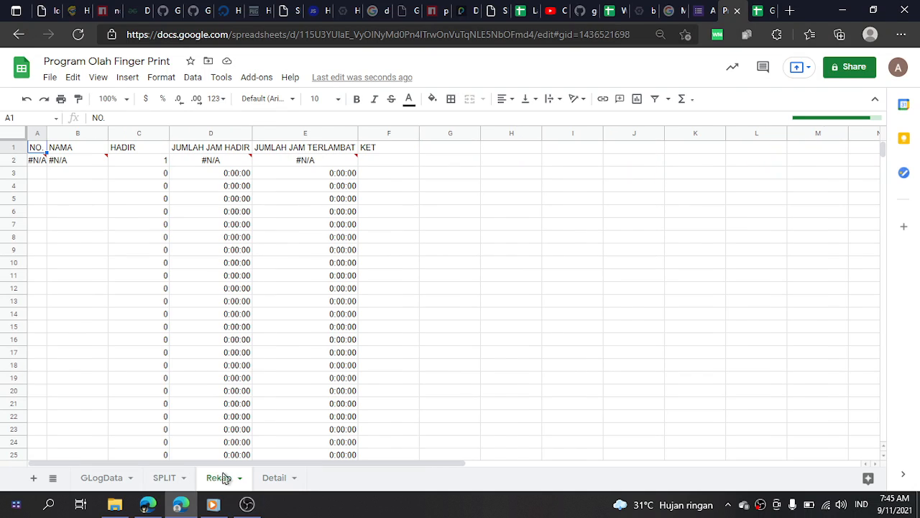
left_click(171, 477)
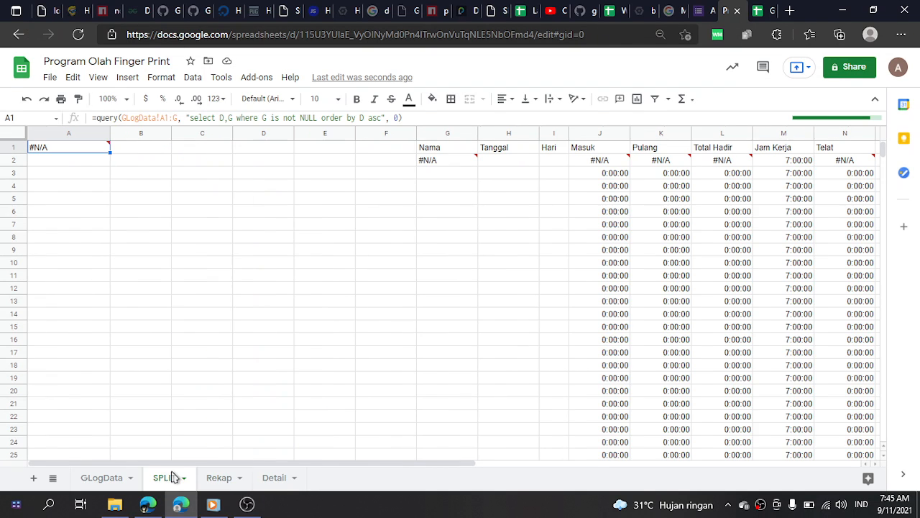
left_click(102, 477)
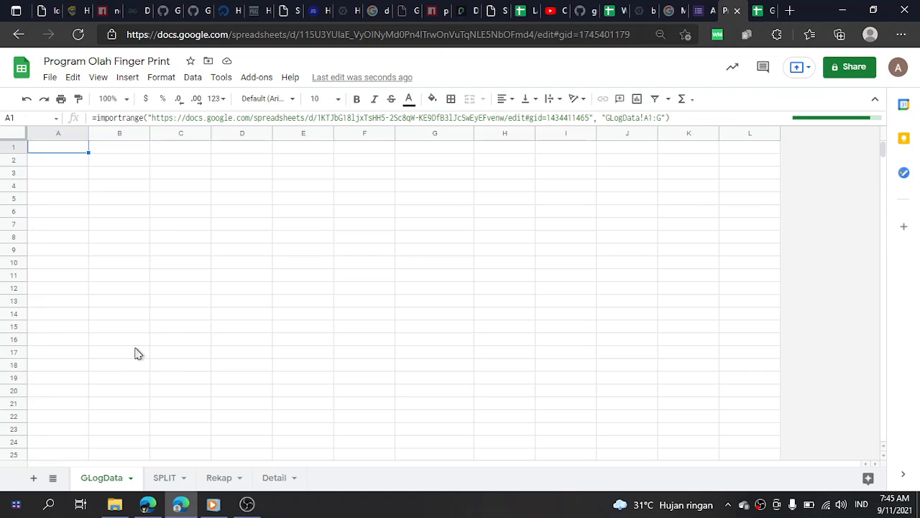
left_click(85, 210)
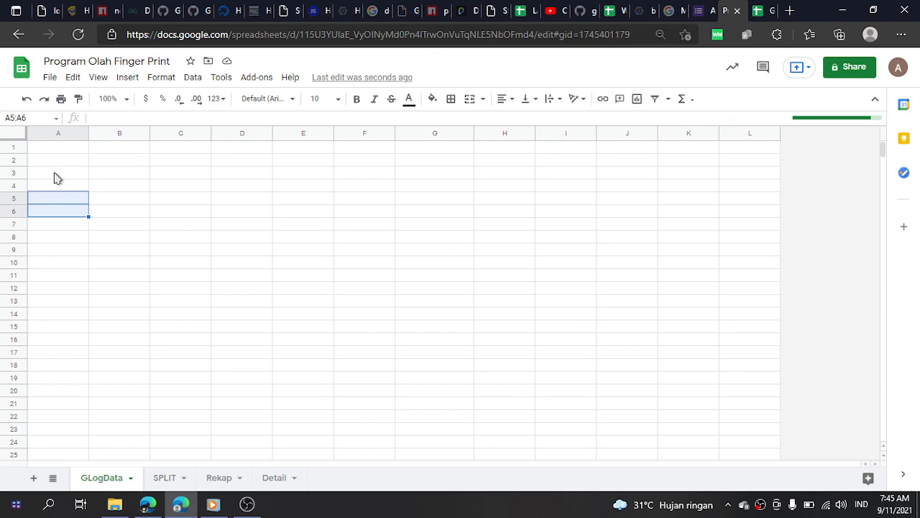
left_click(56, 177)
left_click(76, 228)
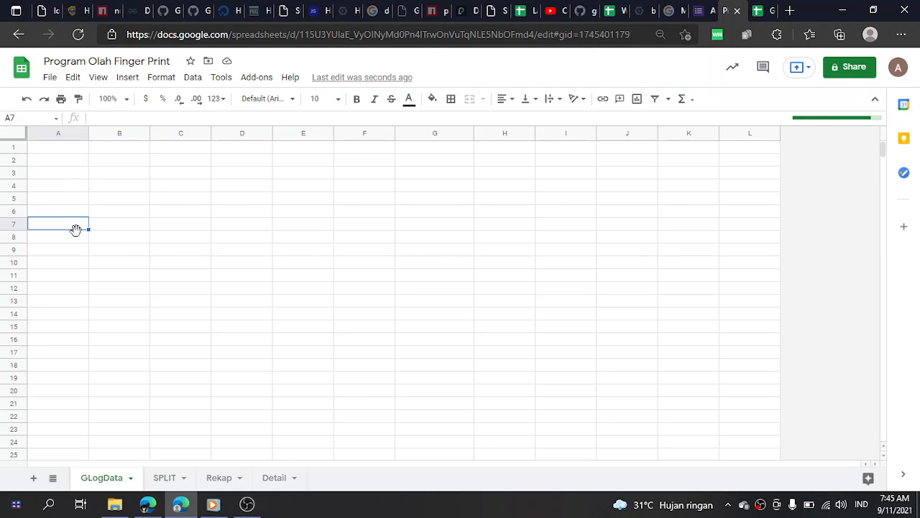
right_click(760, 505)
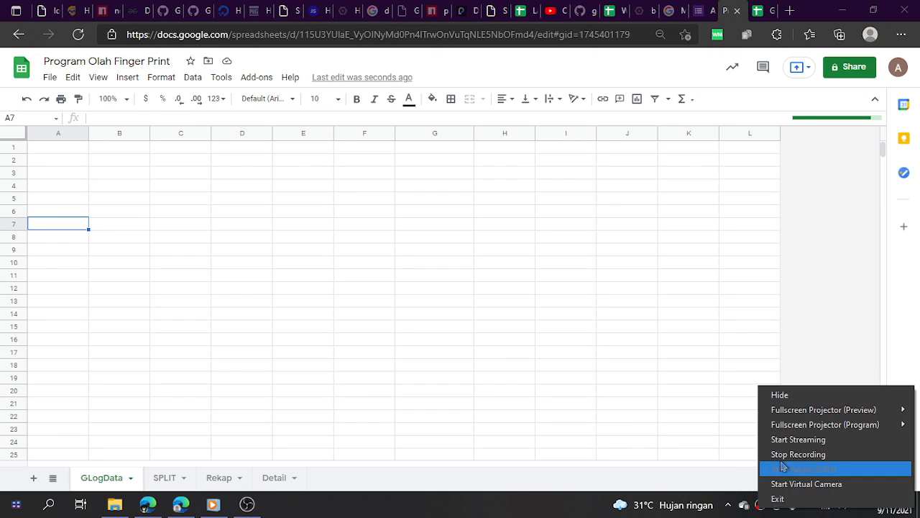
left_click(782, 464)
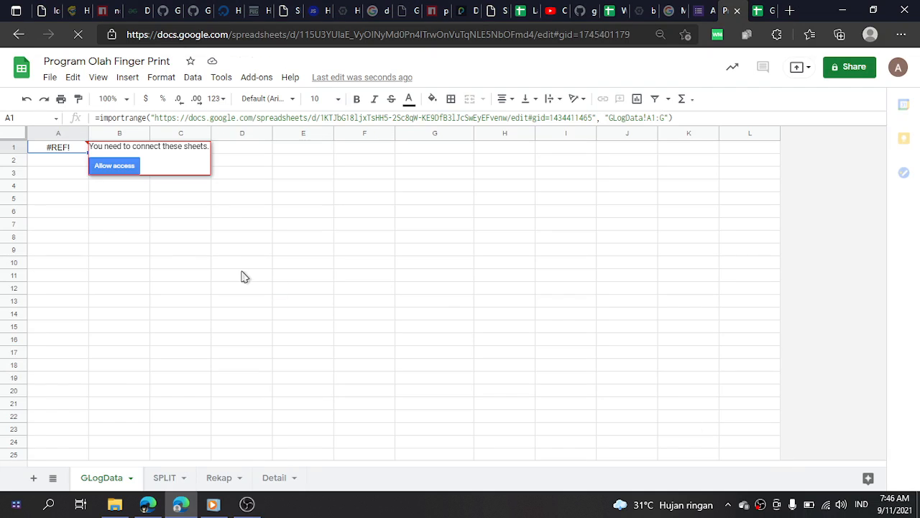
Allow the IMPORTRANGE formula in cell A1 of GLogData to access the source spreadsheet
left_click(243, 277)
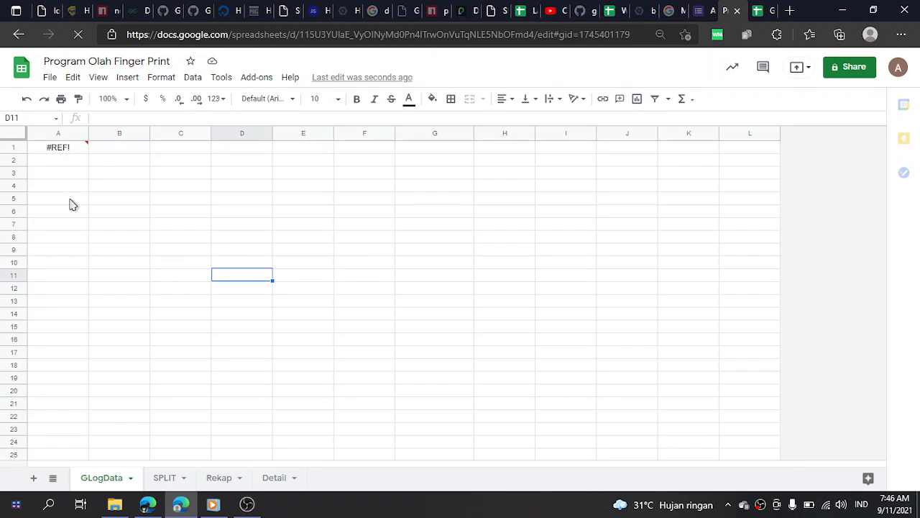
left_click(64, 153)
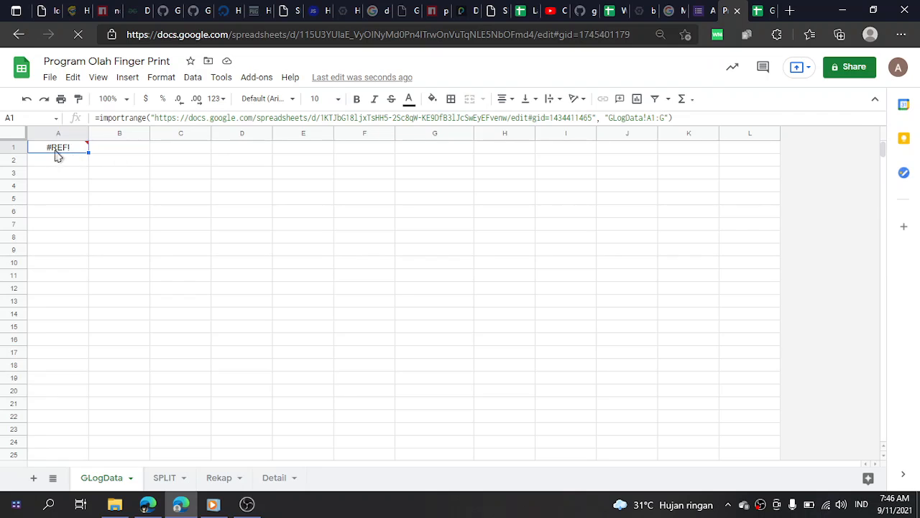
mouse_move(72, 150)
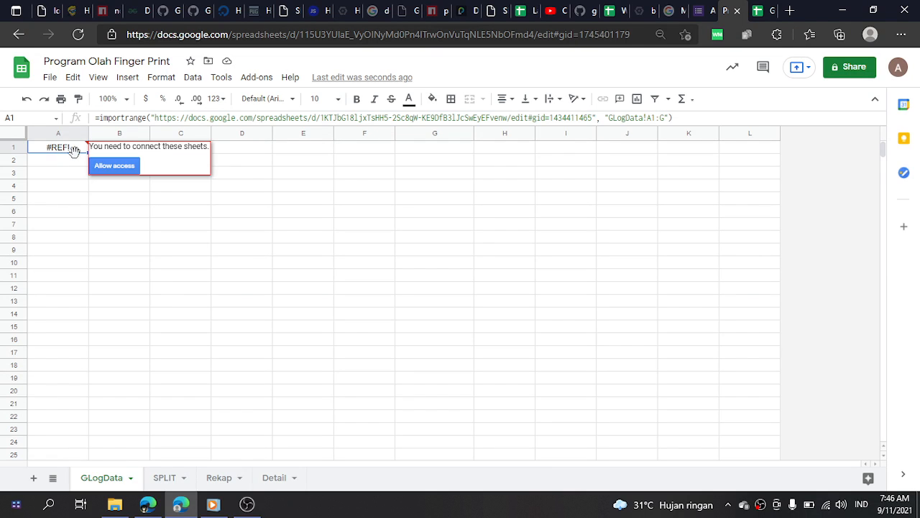
left_click(113, 166)
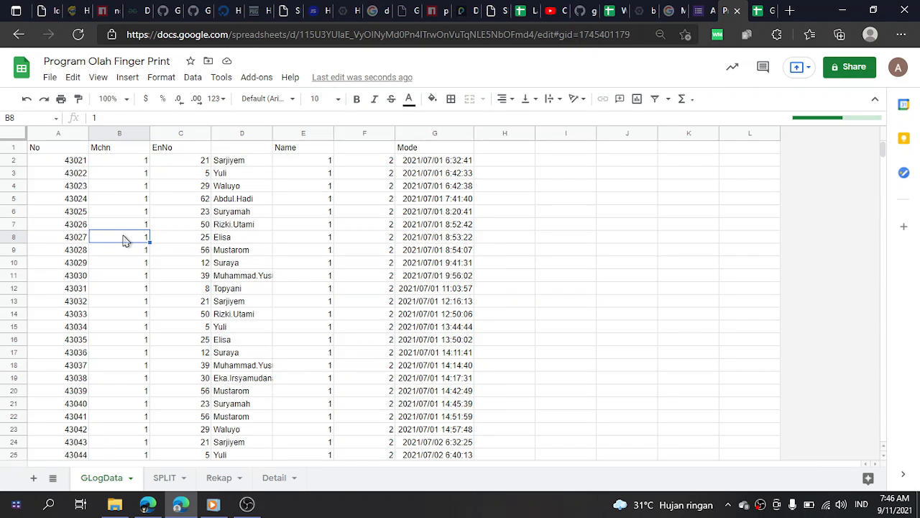
Check the imported number, machine and name columns on the GLogData sheet
left_click(124, 240)
left_click(84, 188)
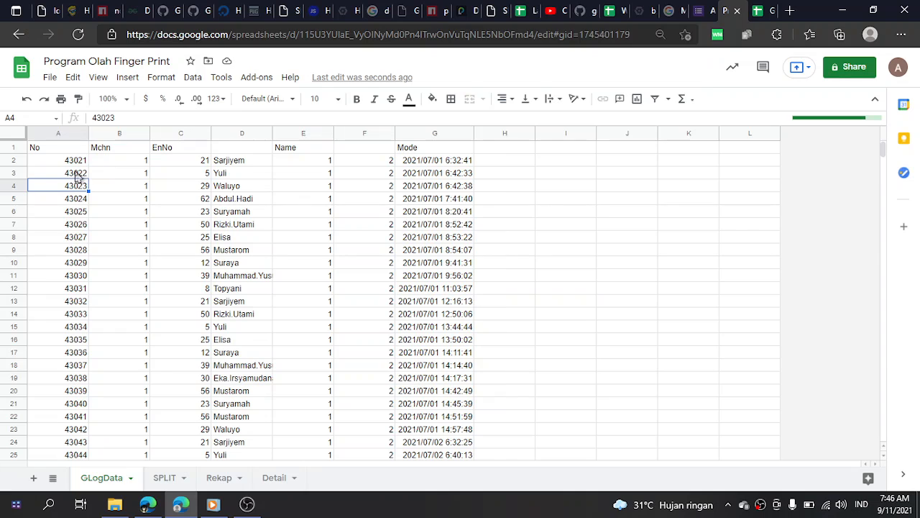
left_click(255, 165)
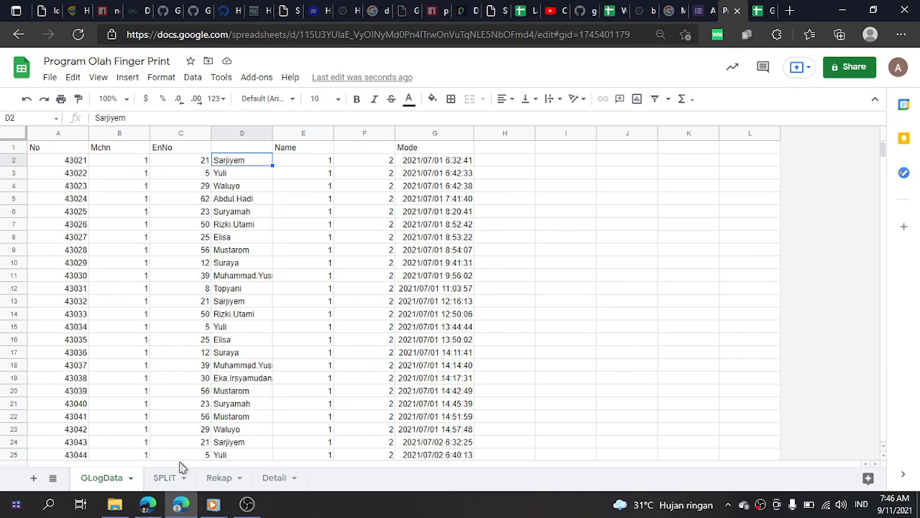
On the SPLIT sheet, fill the Masuk, Pulang and Total Hadir formulas from J2:L2 down the rows below
left_click(165, 477)
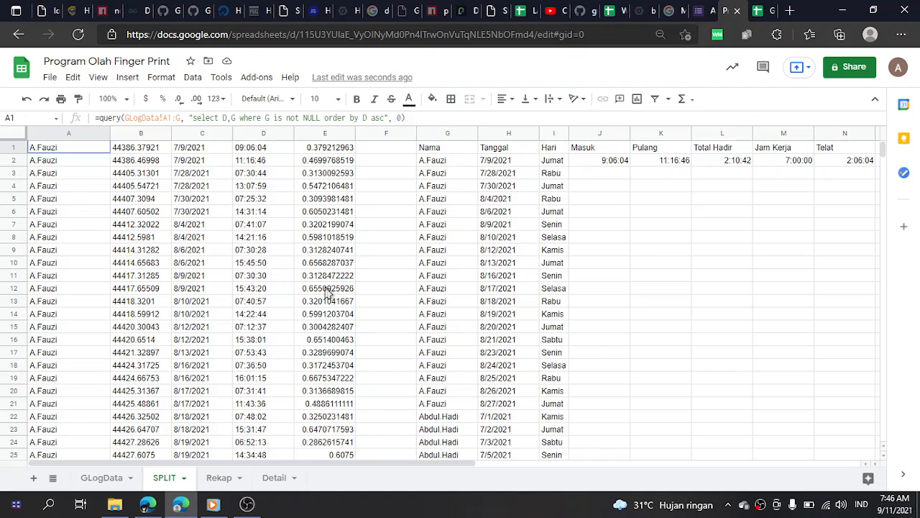
left_click(591, 161)
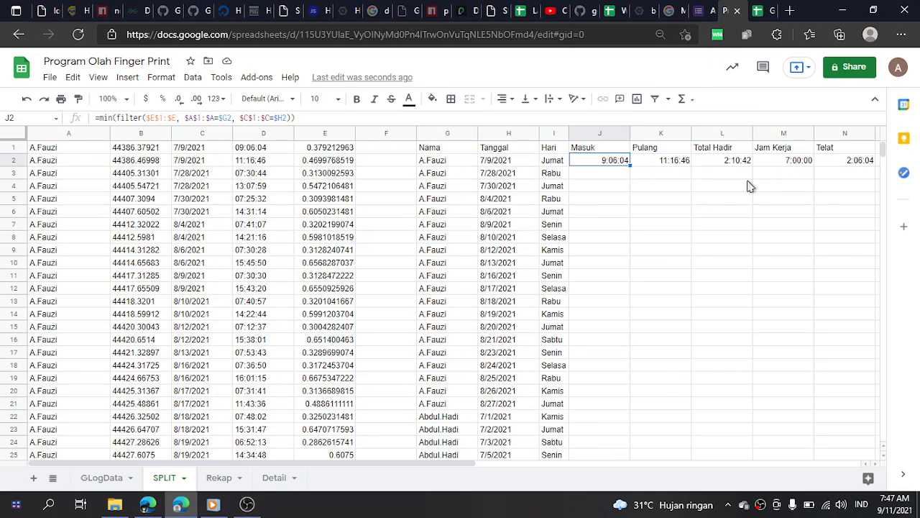
key("ctrl+shift+Right")
left_click(791, 186)
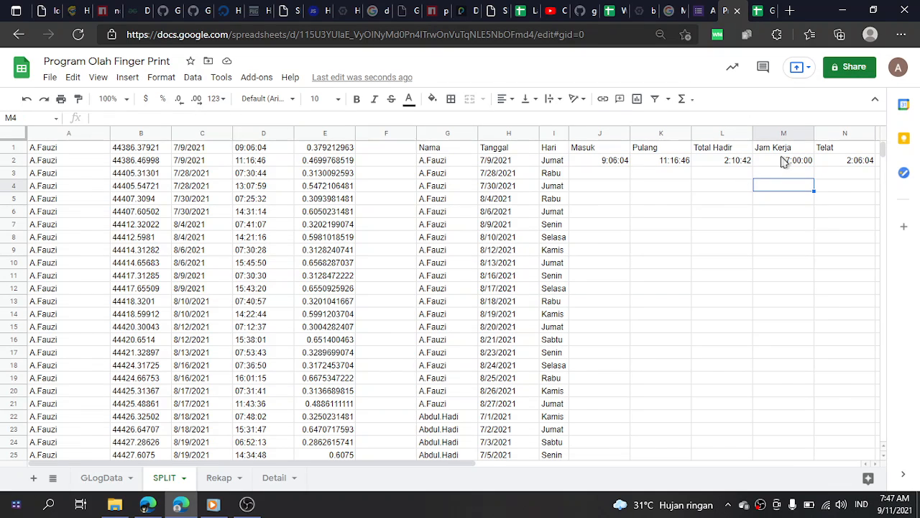
left_click(784, 161)
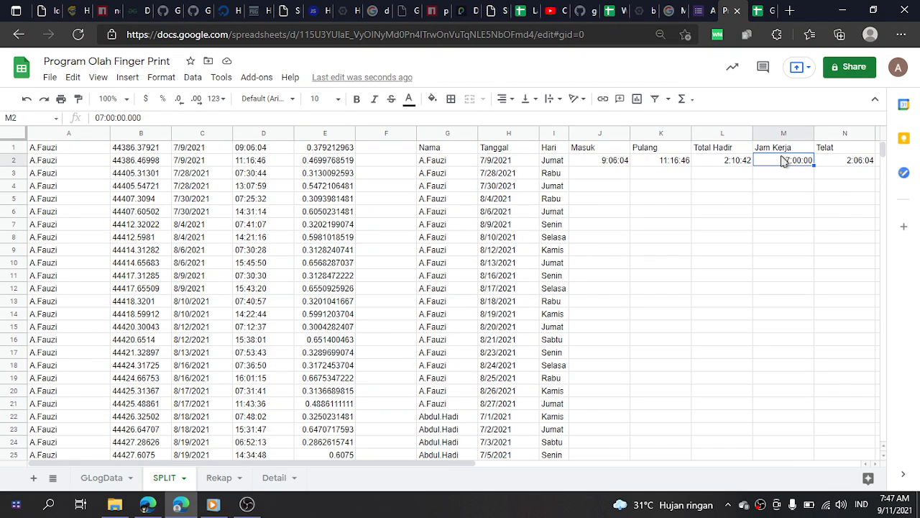
left_click(616, 161)
left_click(750, 162, "shift")
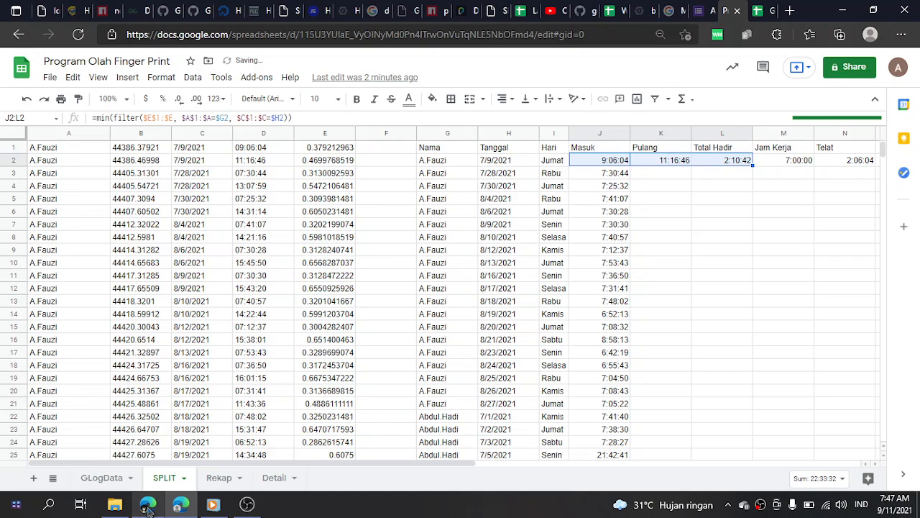
mouse_move(149, 504)
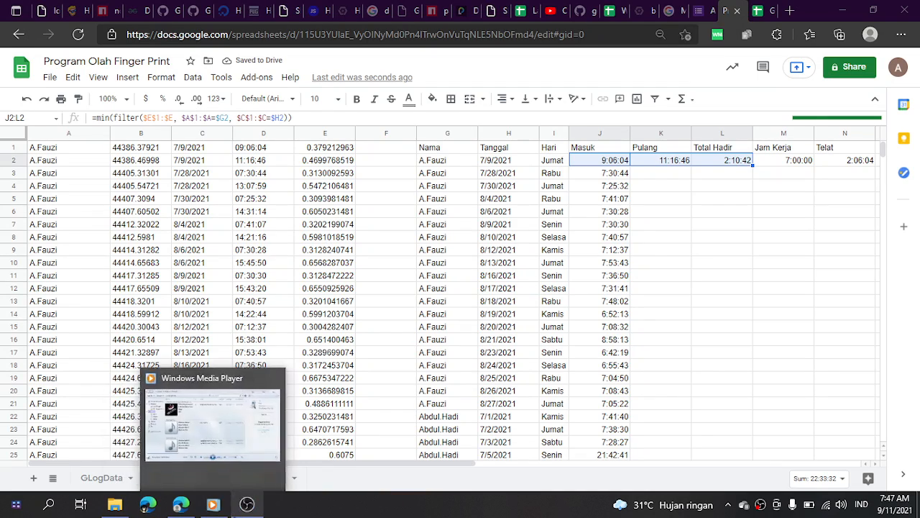
mouse_move(267, 501)
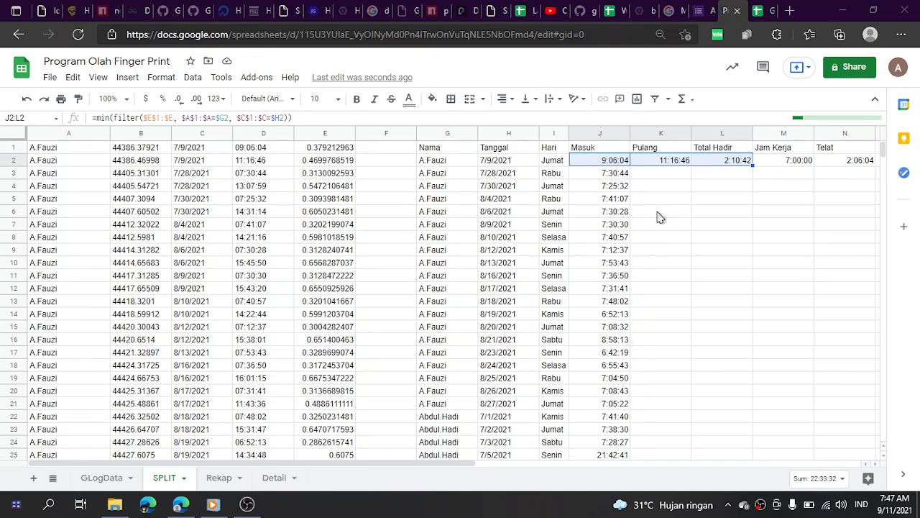
Examine the formulas behind Masuk, Pulang and Total Hadir and the Jam Kerja entry in the first rows of SPLIT
left_click(615, 176)
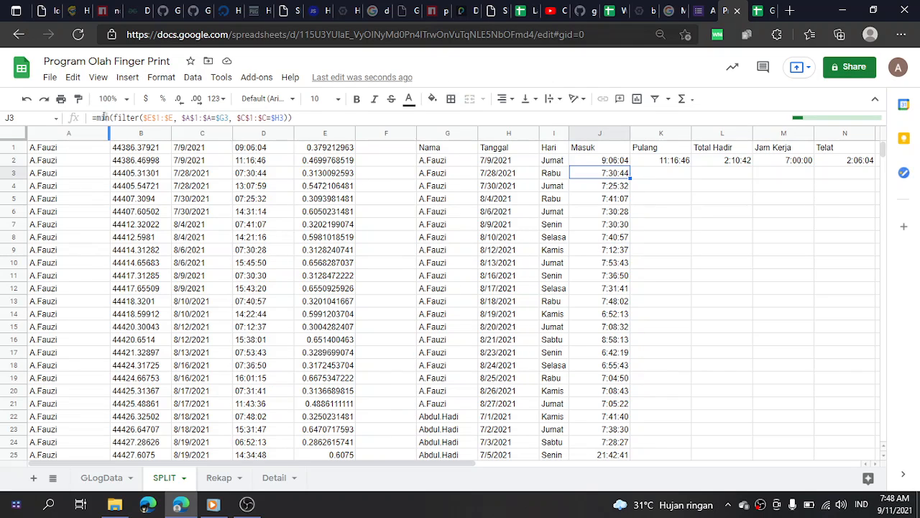
left_click(588, 161)
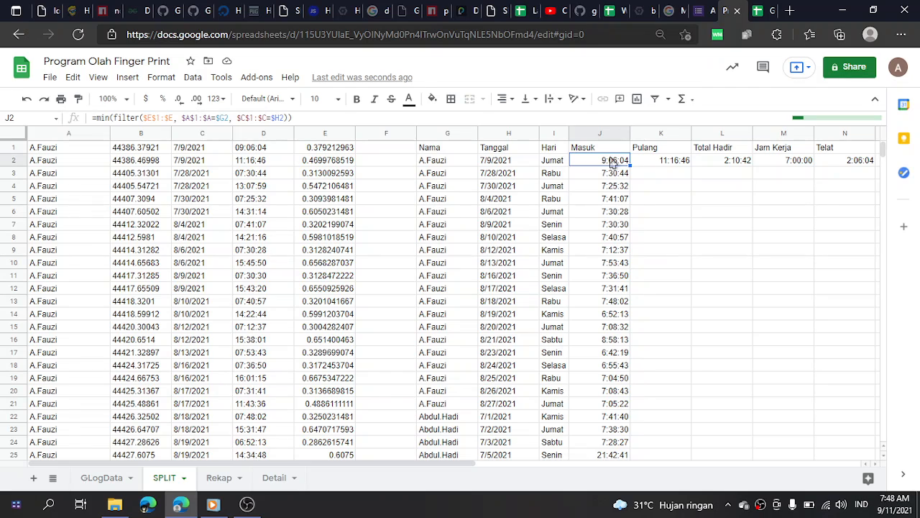
left_click(616, 200)
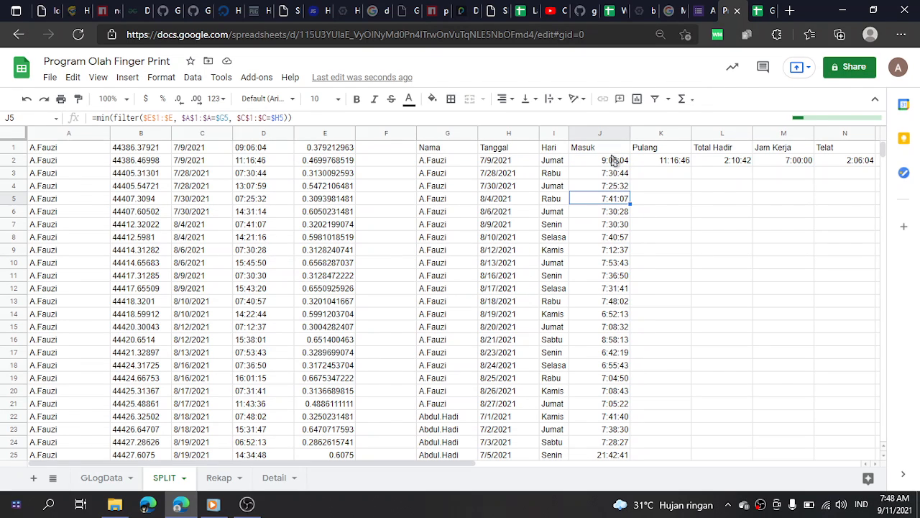
left_click(615, 162)
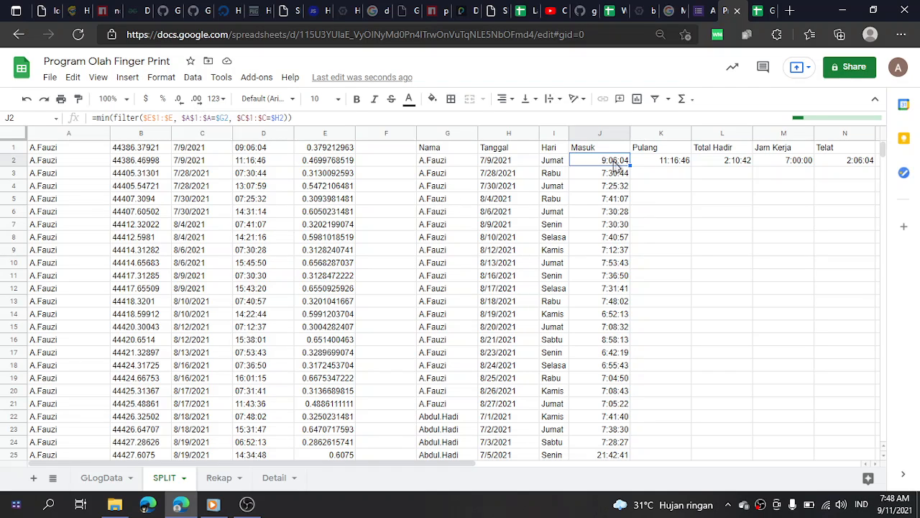
left_click(650, 165)
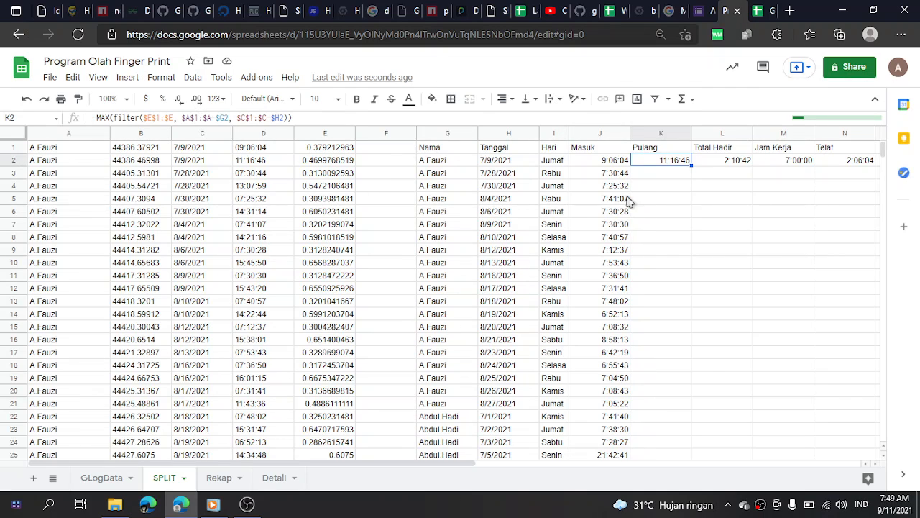
left_click(661, 178)
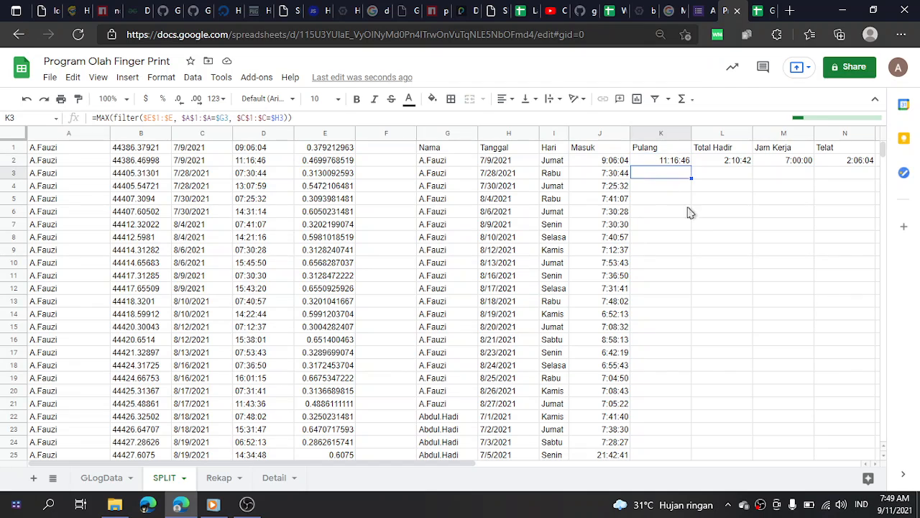
left_click(737, 162)
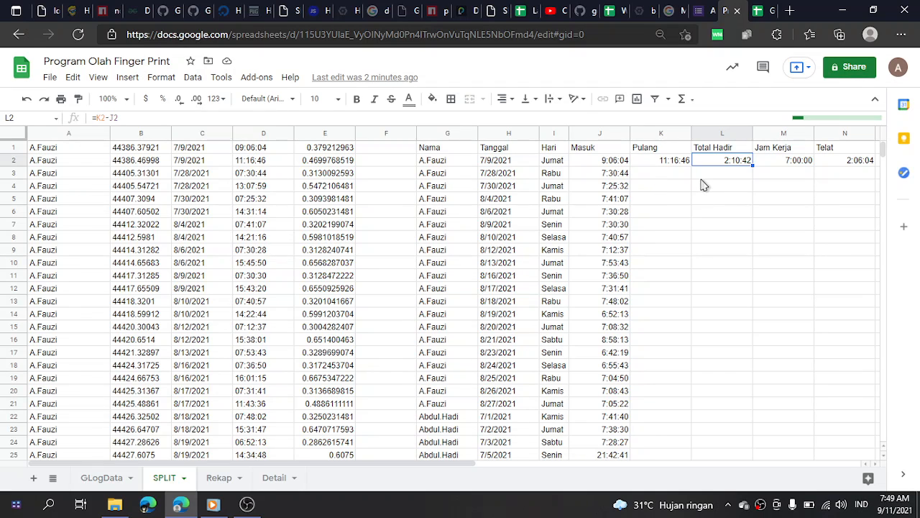
left_click(785, 162)
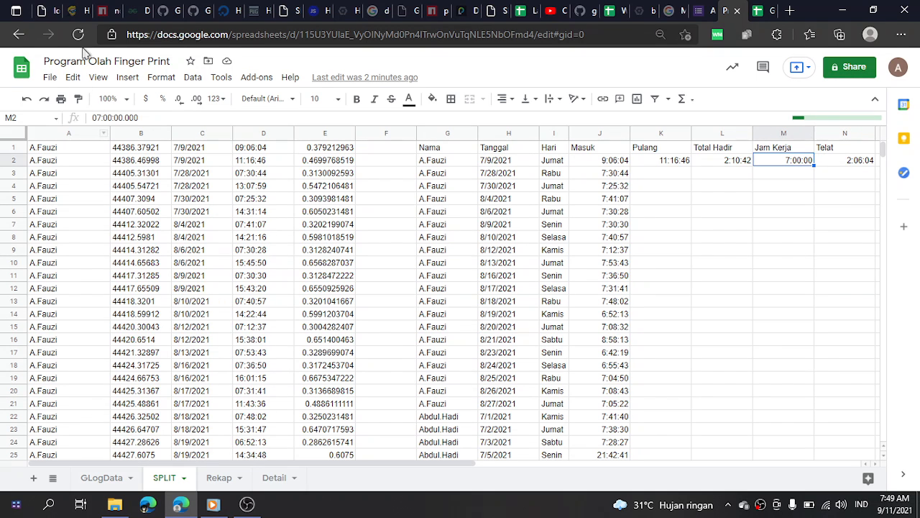
scroll(583, 306, "down", 1)
scroll(583, 305, "down", 5)
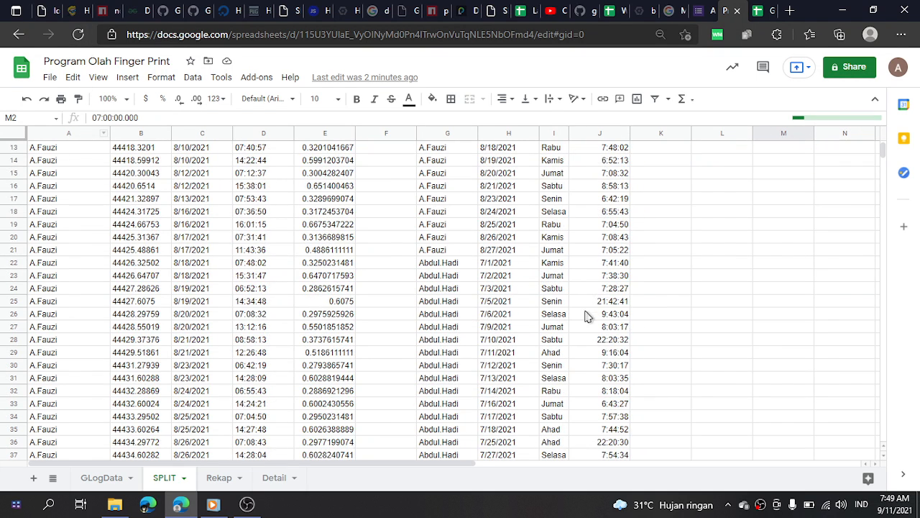
left_click(565, 326)
key("ctrl+Down")
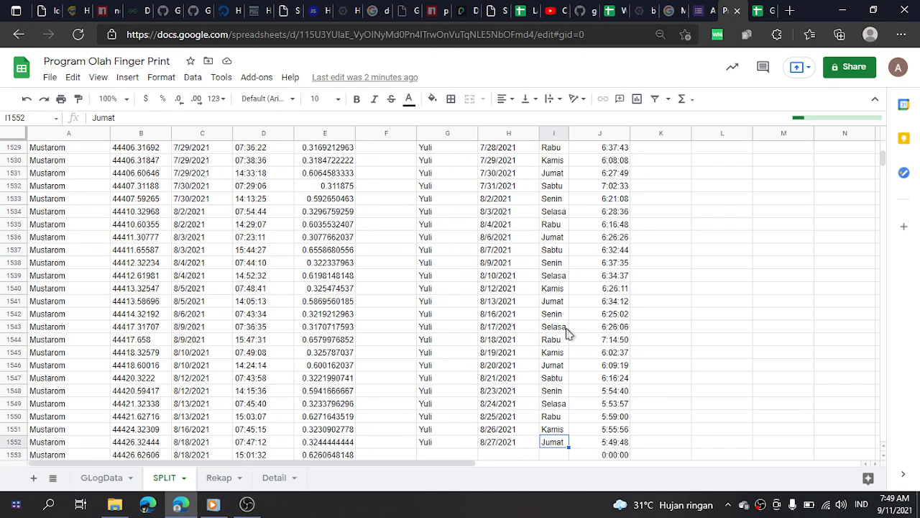
key("Right")
key("Down")
key("Down")
key("Down")
key("Down")
key("Up")
key("Up")
key("Up")
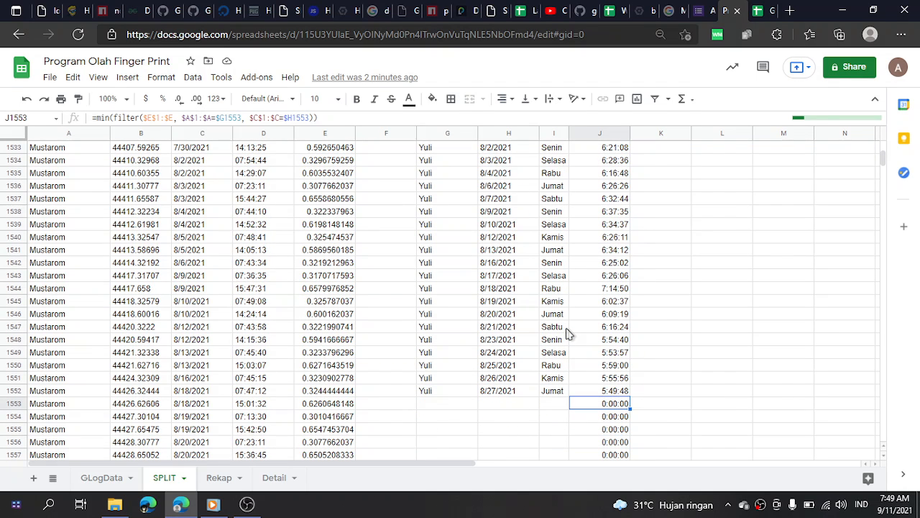
key("shift+Right")
key("shift+Right")
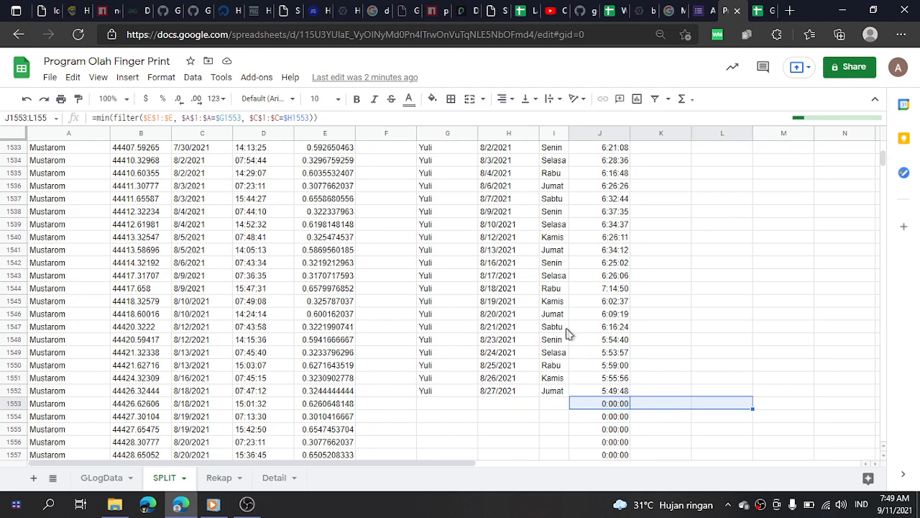
key("shift+Down")
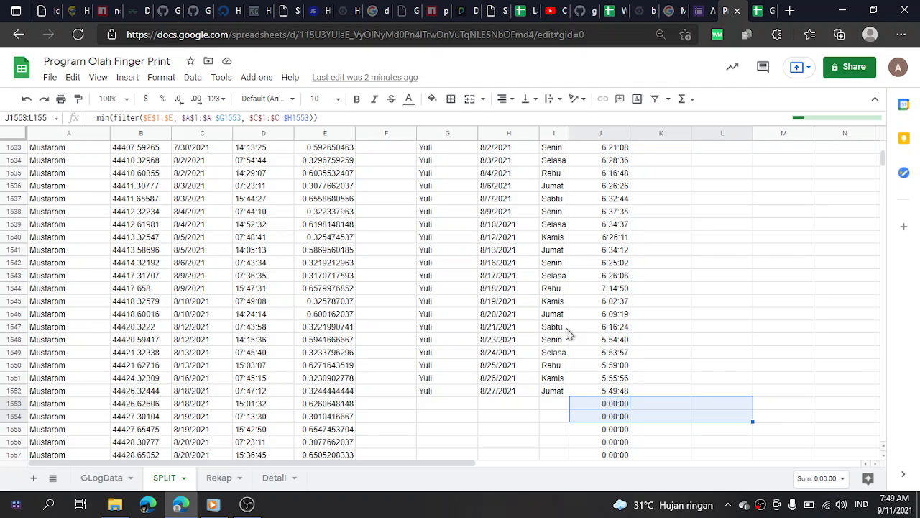
key("ctrl+shift+Down")
left_click(590, 413)
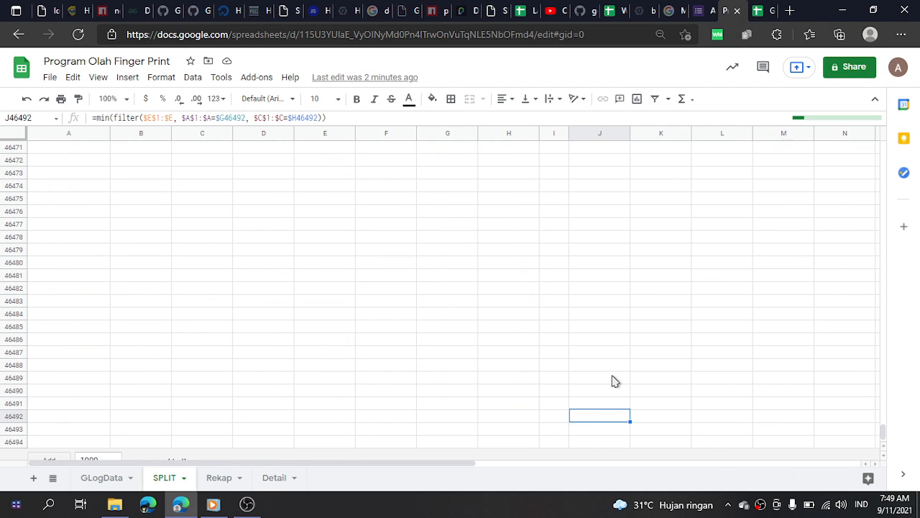
key("ctrl+Up")
key("ctrl+Up")
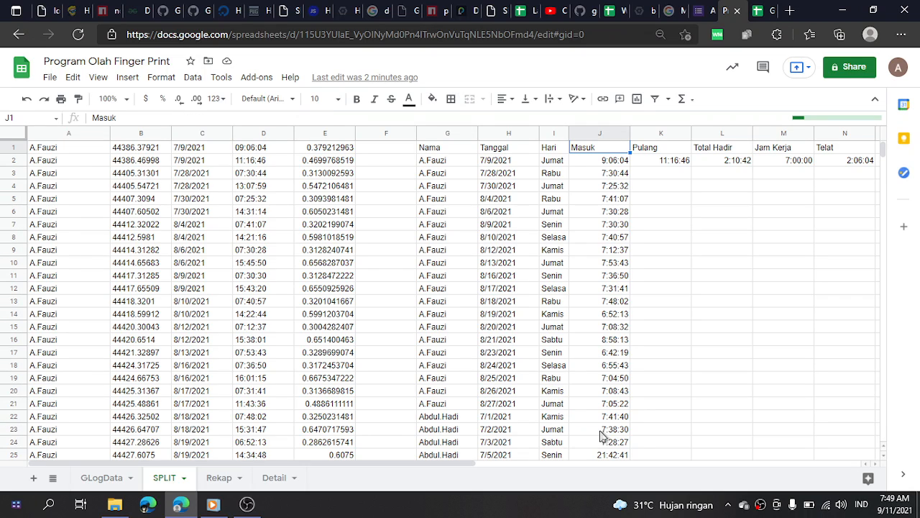
Clear the surplus Masuk, Pulang and Total Hadir formulas in columns J to L from row 1553 to the sheet's end
key("Left")
key("ctrl+Down")
key("Right")
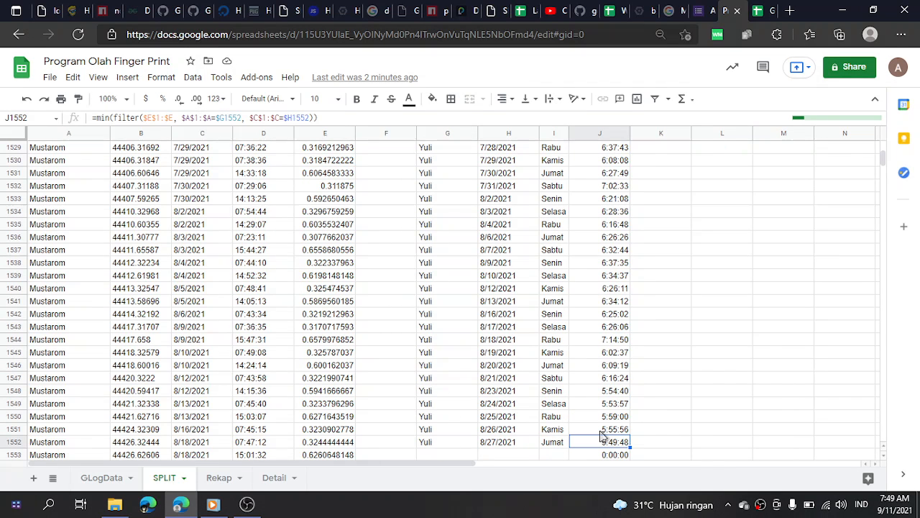
key("Down")
key("shift+Right")
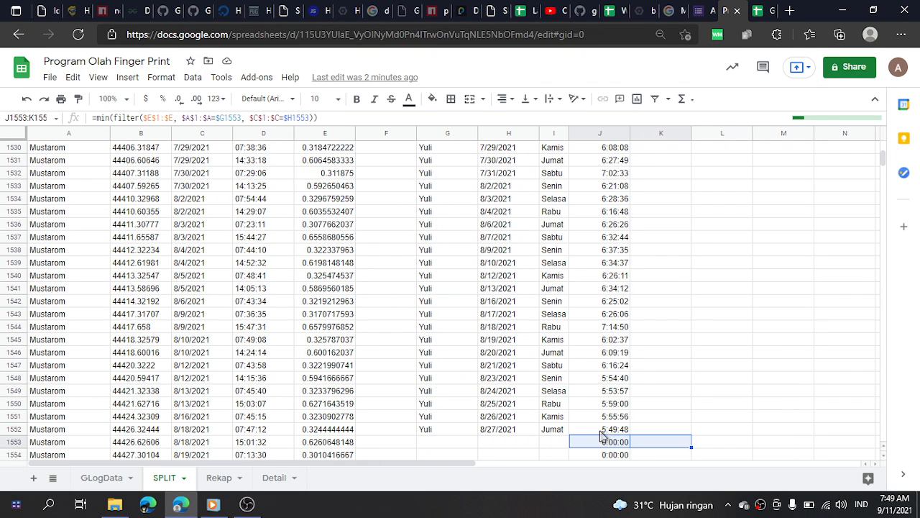
key("shift+Right")
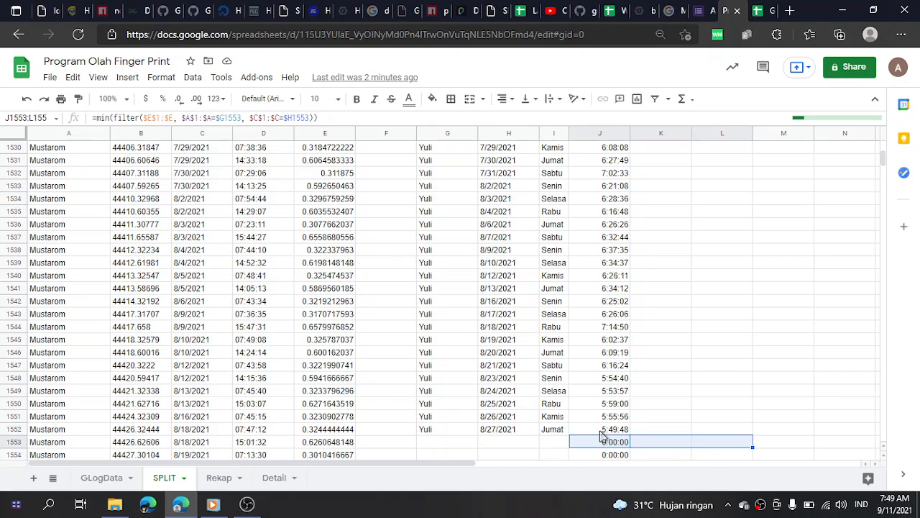
key("ctrl+shift+Down")
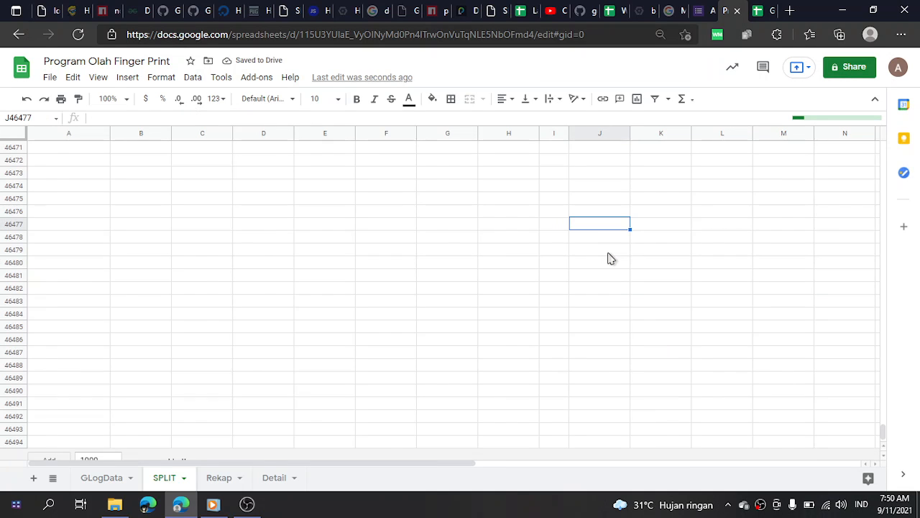
Check the last Masuk formulas near row 1548 on the SPLIT sheet and reload the spreadsheet
key("ctrl+Up")
key("Up")
key("Up")
key("Up")
key("Up")
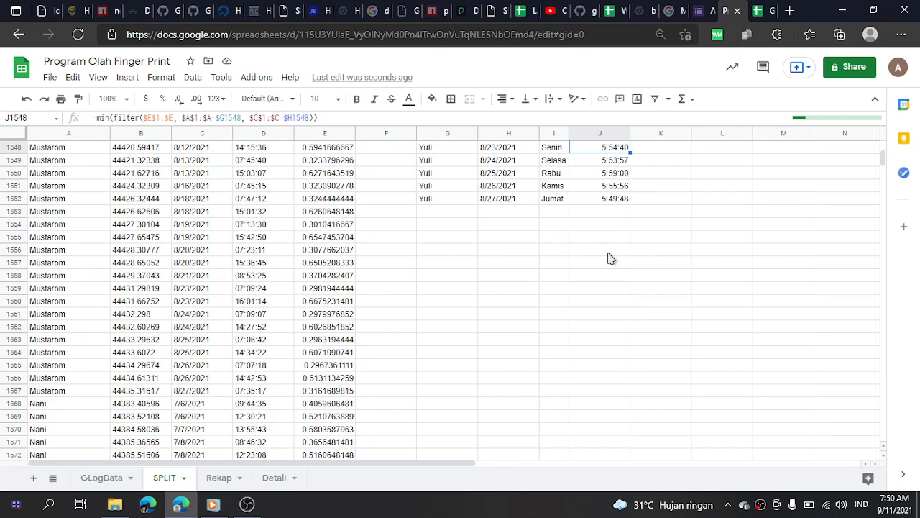
key("Left")
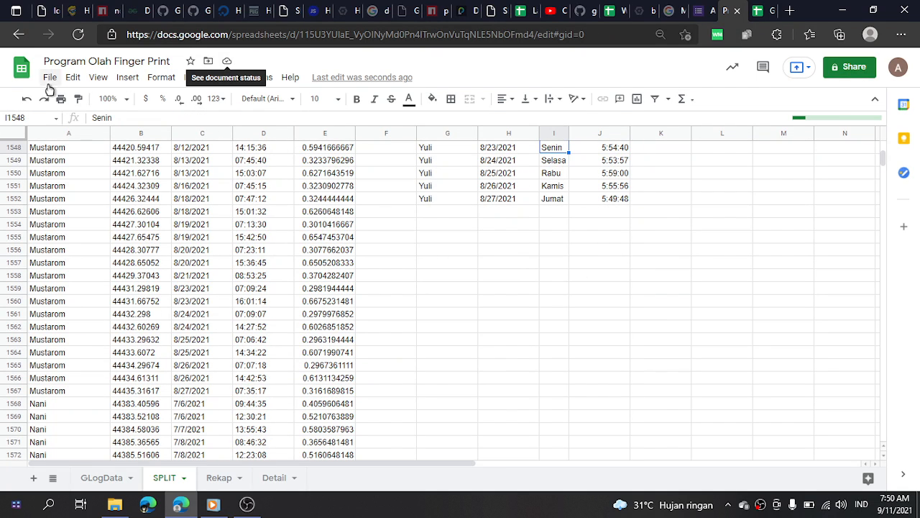
left_click(78, 37)
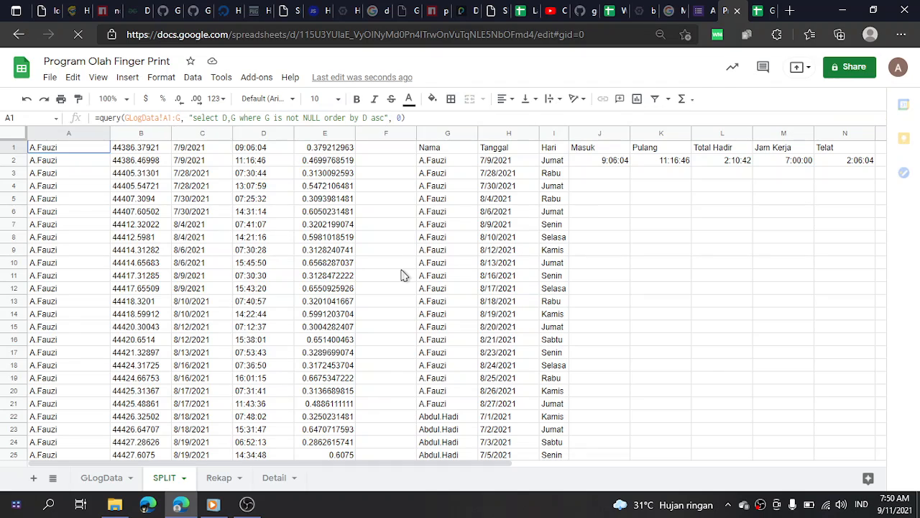
Examine the Masuk, Pulang, Total Hadir and Telat formulas in the first data rows of the SPLIT sheet
left_click(614, 163)
left_click(671, 164)
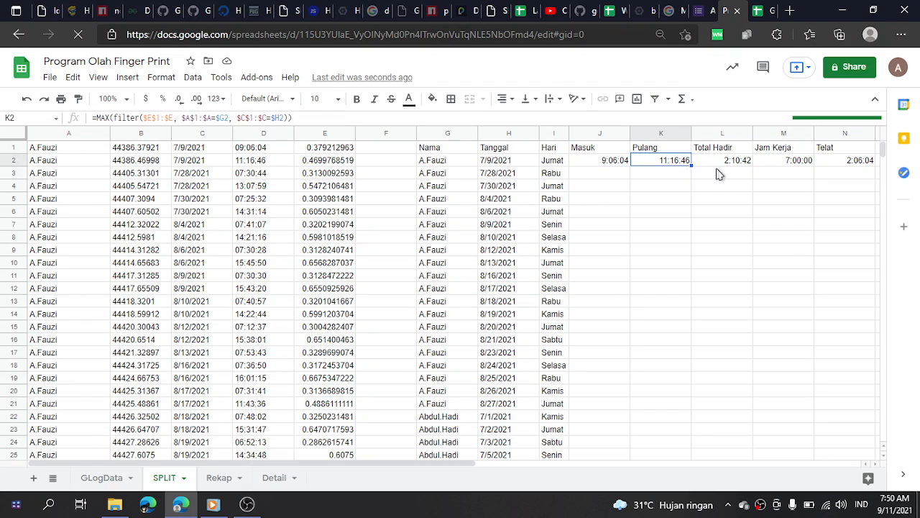
left_click(719, 175)
left_click(674, 176)
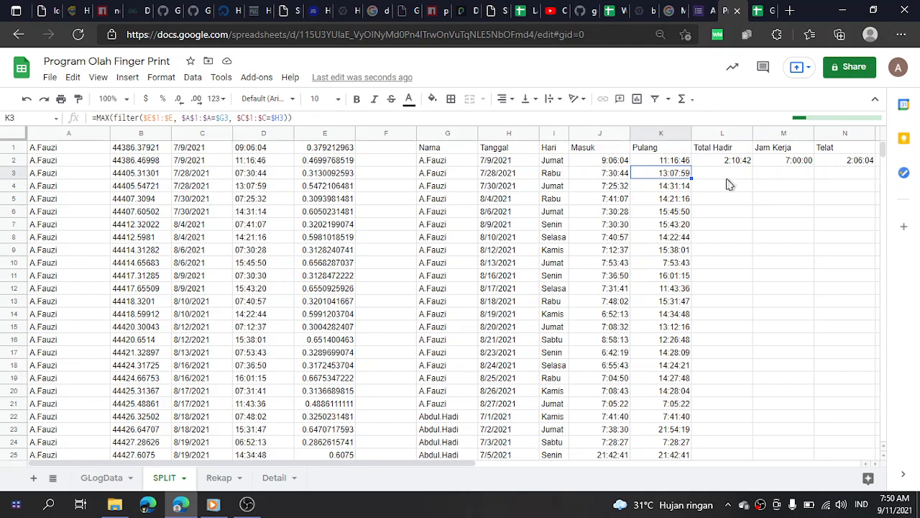
left_click(730, 177)
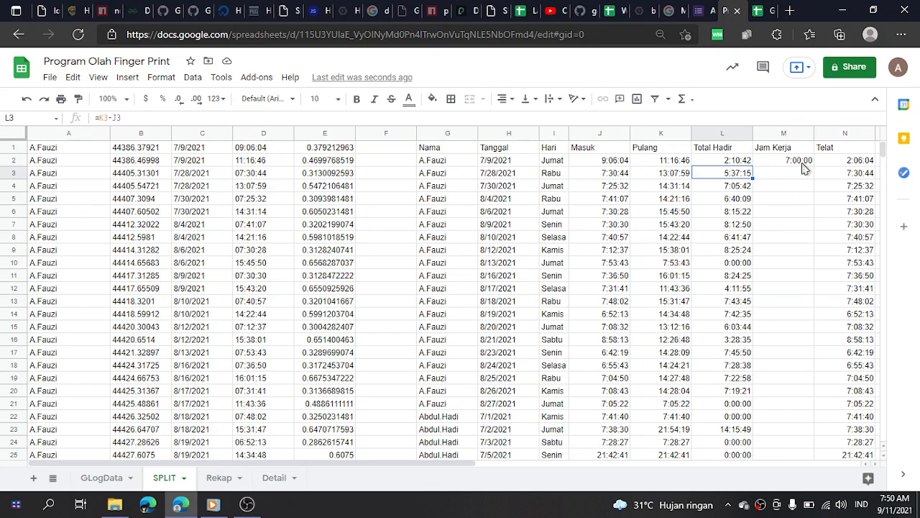
left_click(852, 162)
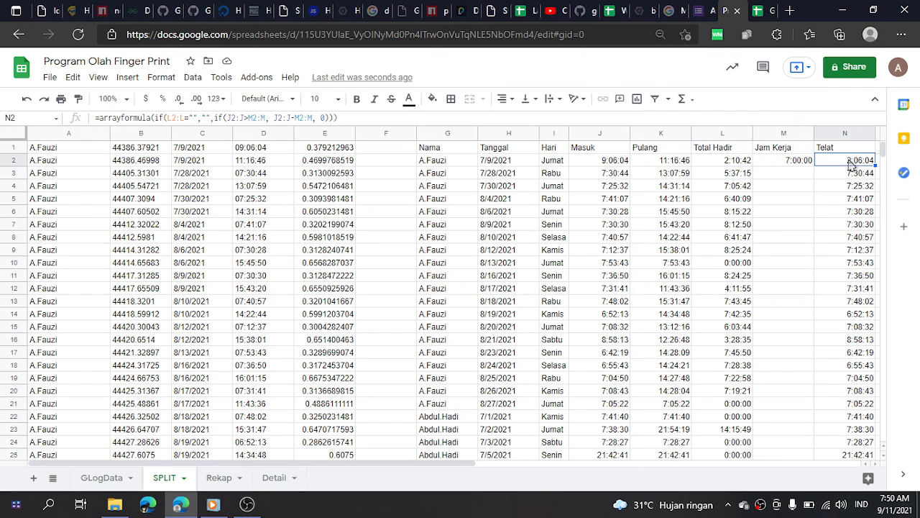
Try to fill the Jam Kerja time from M2 down to M5, and clear the filled cells M3:M5
left_click(797, 163)
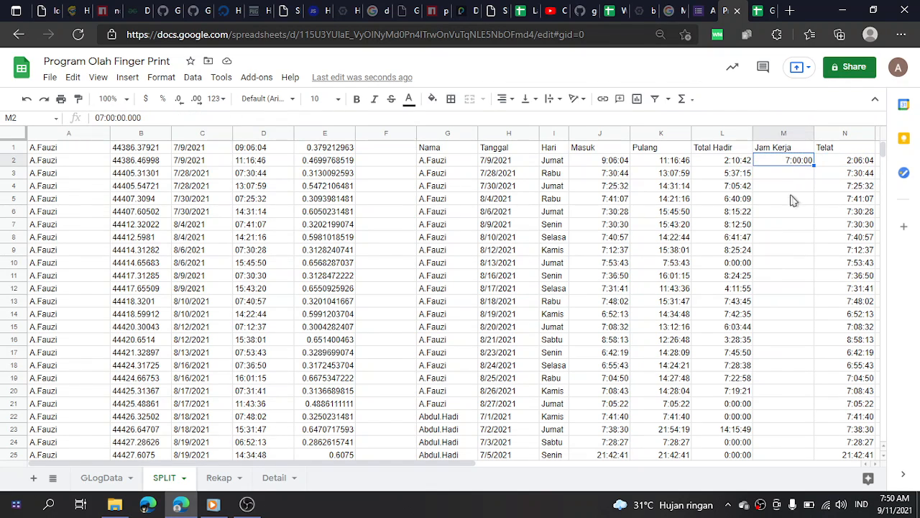
double_click(816, 165)
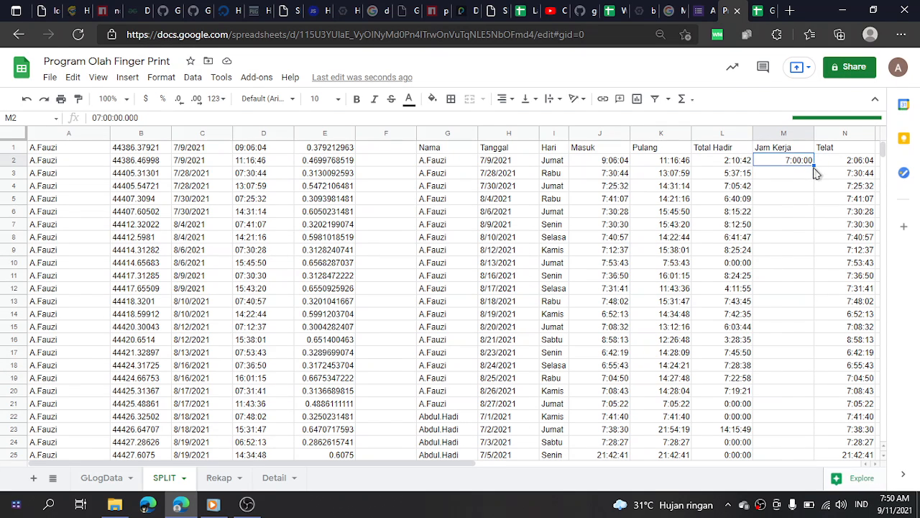
left_click_drag(815, 165, 795, 195)
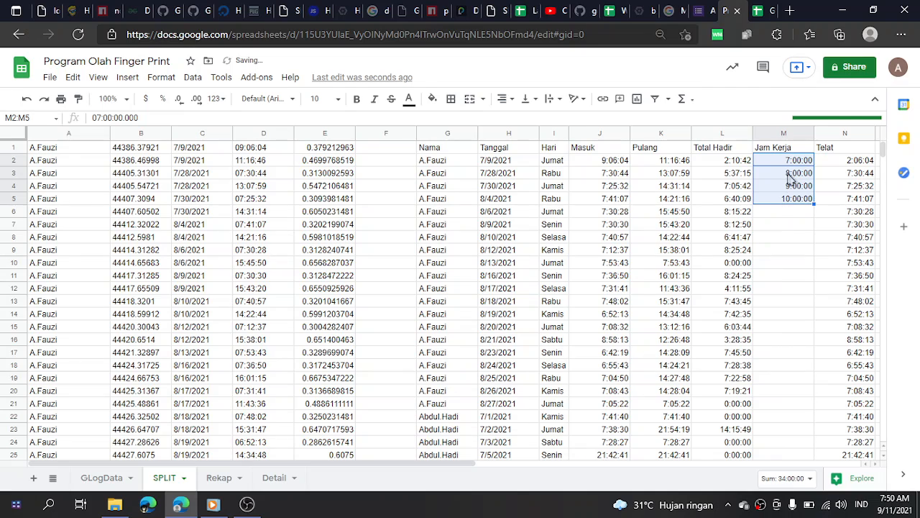
left_click(788, 177)
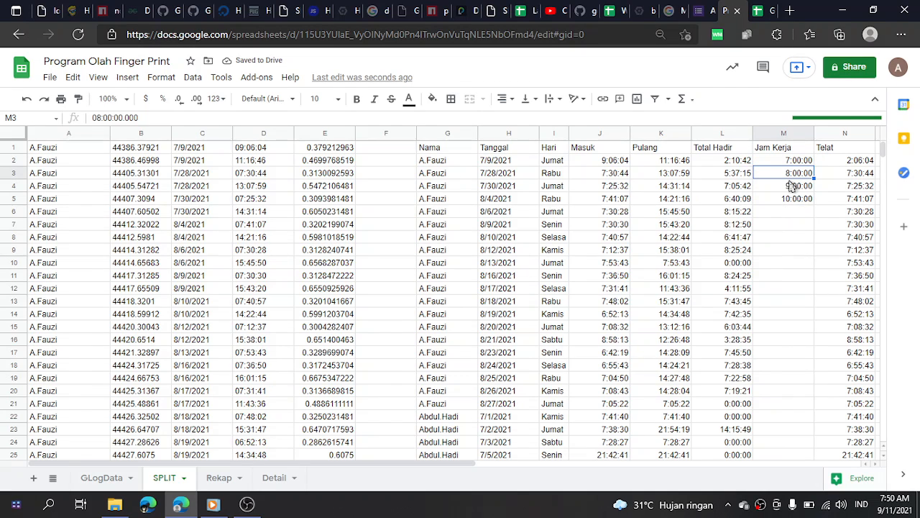
left_click(793, 201, "shift")
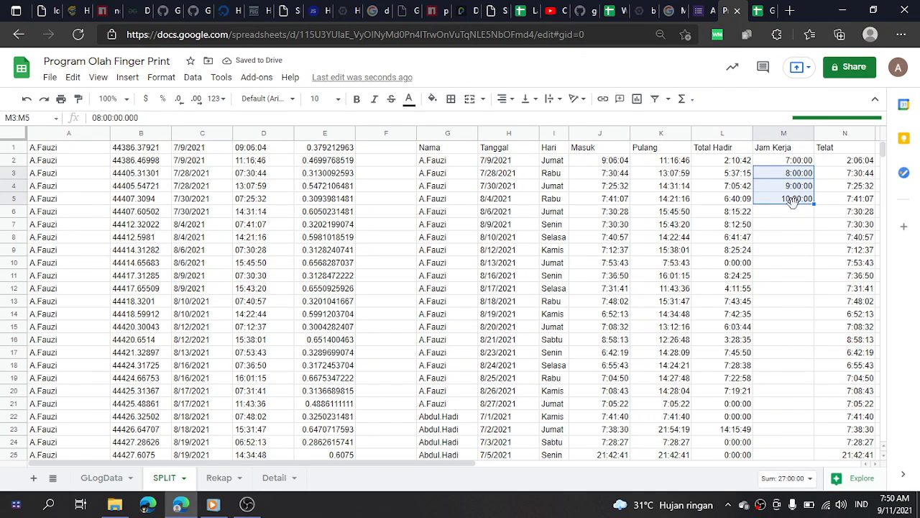
key("Delete")
Enter 7:00:00 as the Jam Kerja in M3 and fill the M2:M3 pair down the whole column
left_click(796, 177)
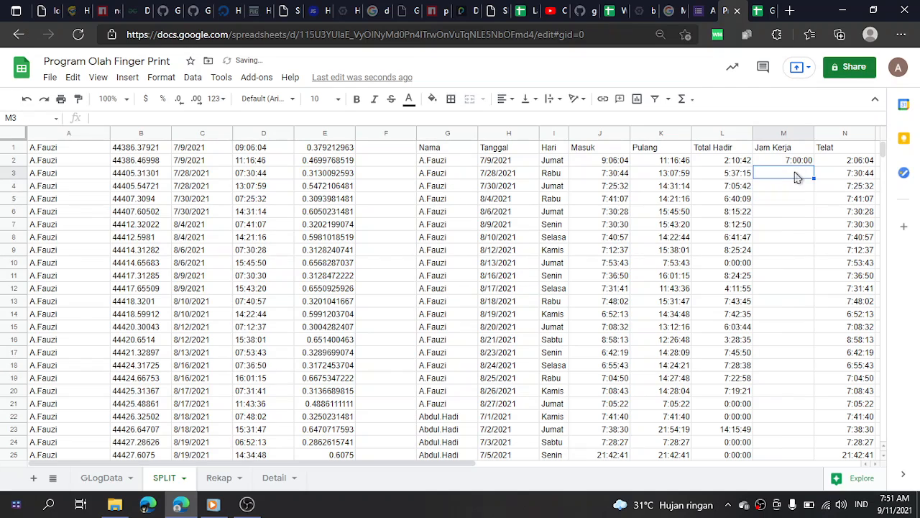
type("7:0")
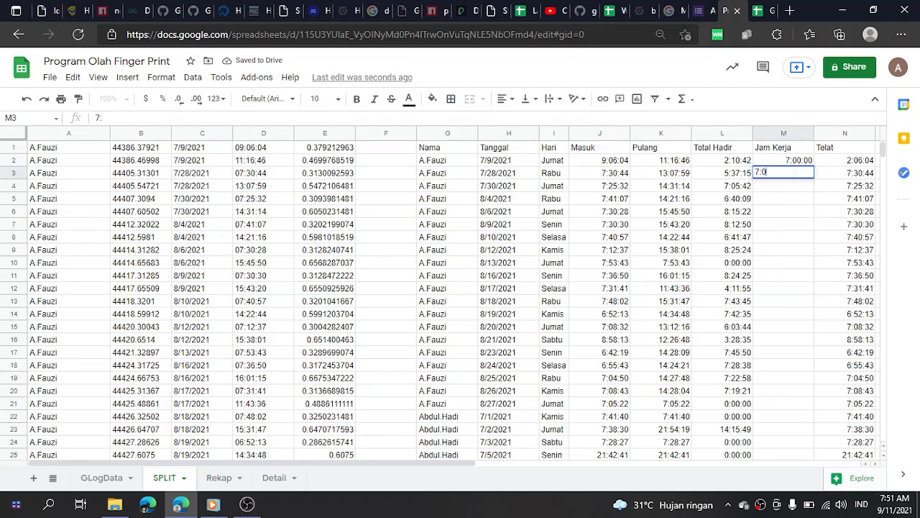
type("0:00")
key("Return")
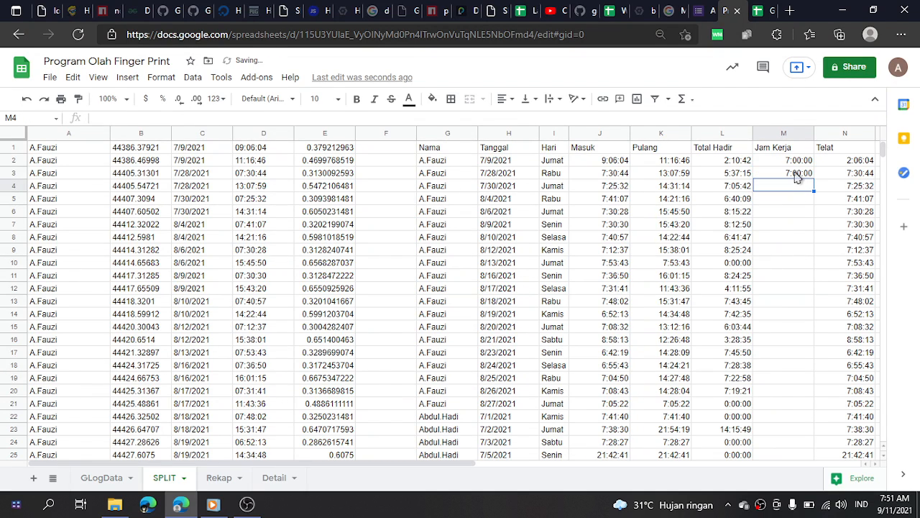
key("Up")
key("Up")
key("shift+Down")
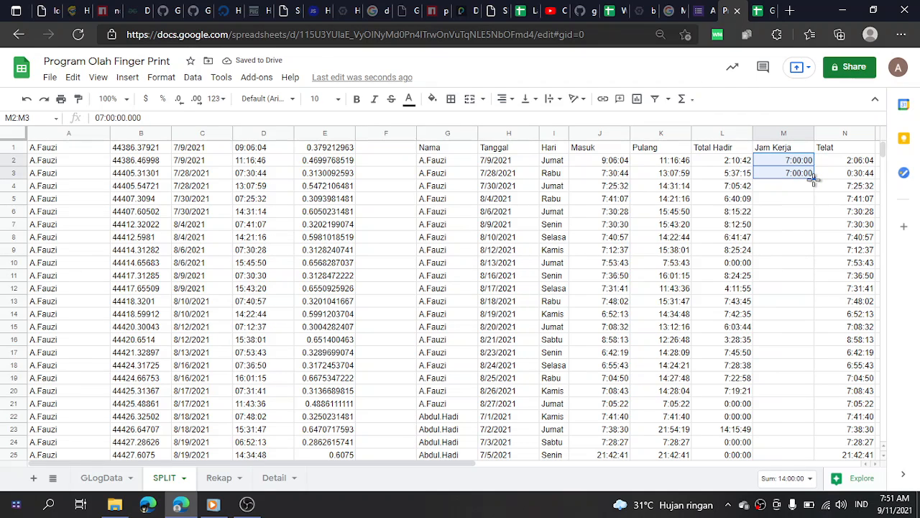
double_click(814, 178)
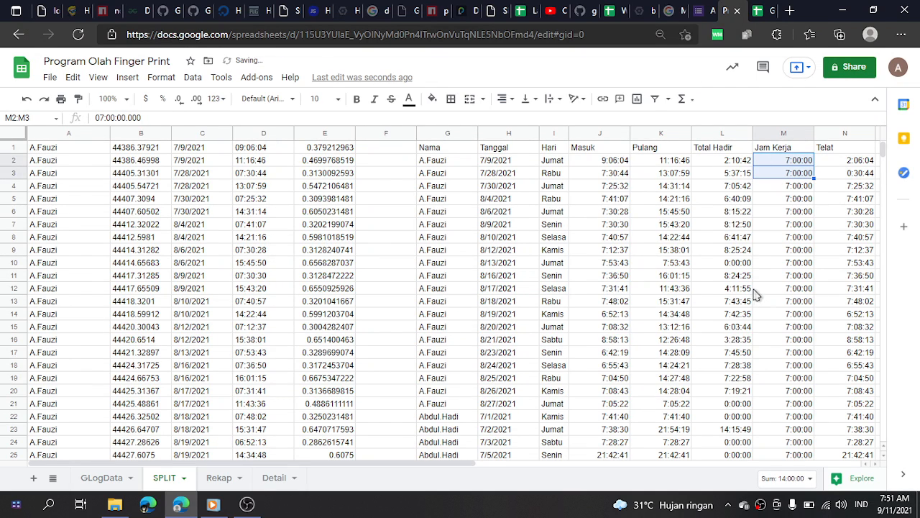
Check the filled Jam Kerja column and the adjacent Telat cell at the last data row, 1552
scroll(776, 288, "down", 3)
left_click(798, 279)
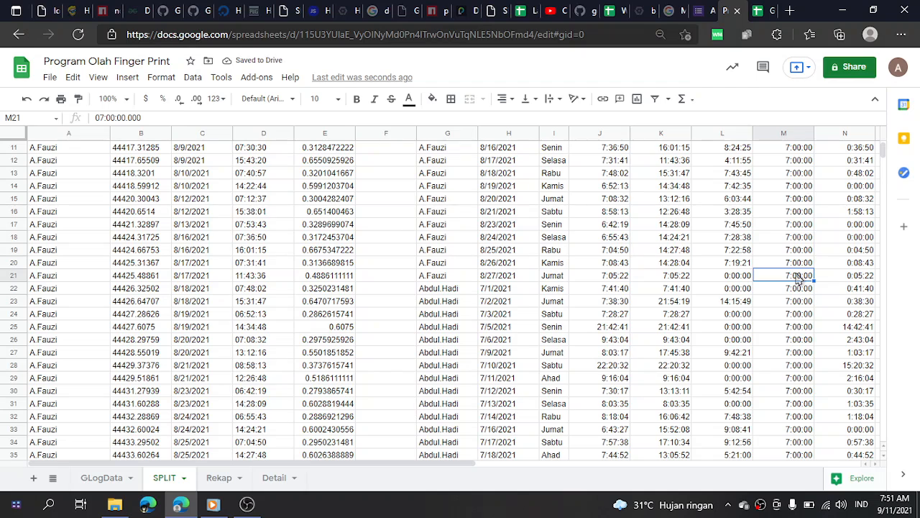
key("ctrl+Down")
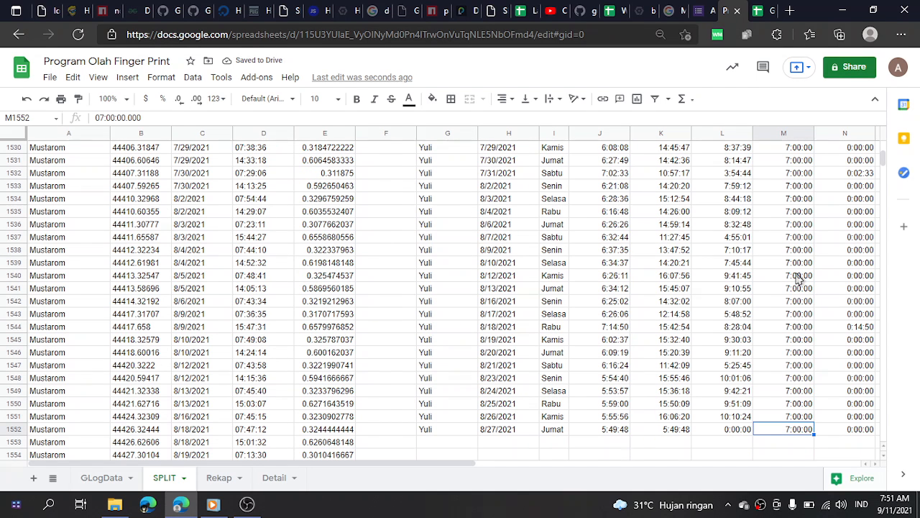
key("Right")
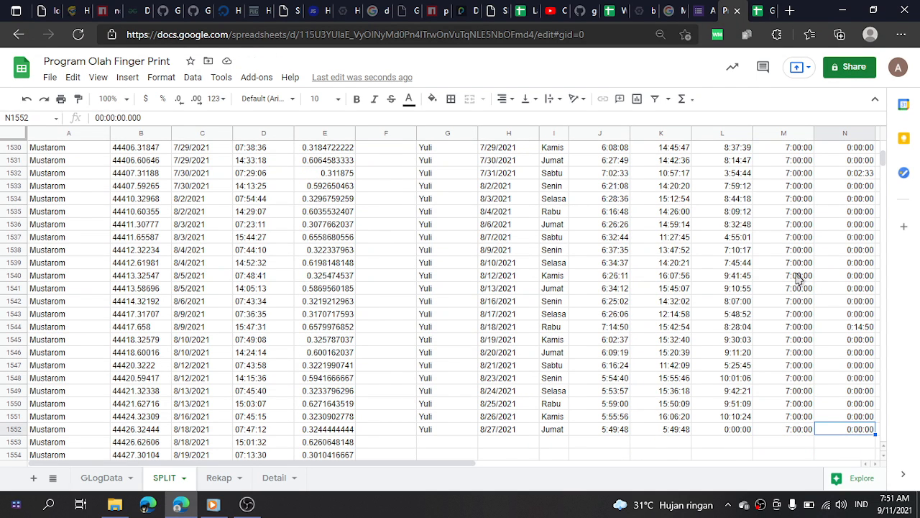
Review the Telat results from N2 down the first rows and compare row 17's Masuk time with its Telat value
key("ctrl+Up")
key("Down")
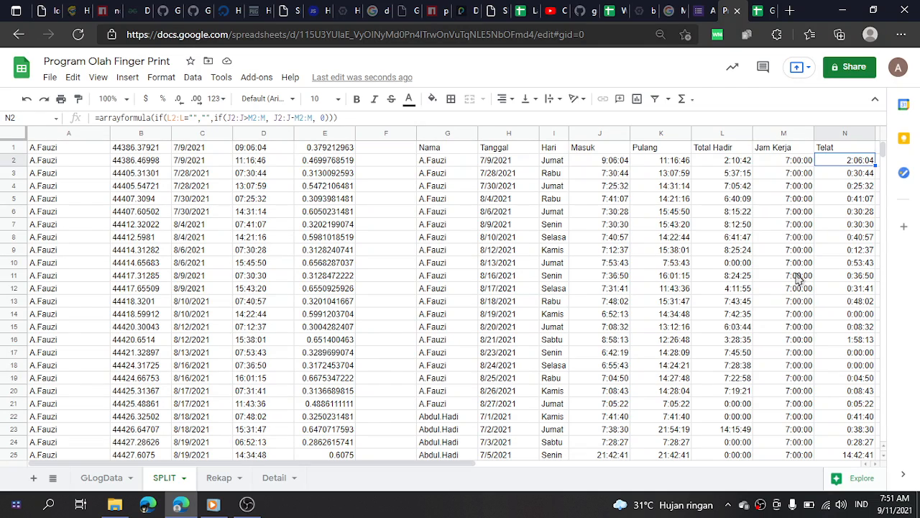
key("Down")
key("Down")
key("Down")
key("Down")
key("Down")
key("Down")
key("Down")
key("Down")
key("Down")
key("Down")
key("Down")
key("Down")
key("Down")
key("Down")
key("Down")
key("Down")
key("Down")
key("Up")
key("Up")
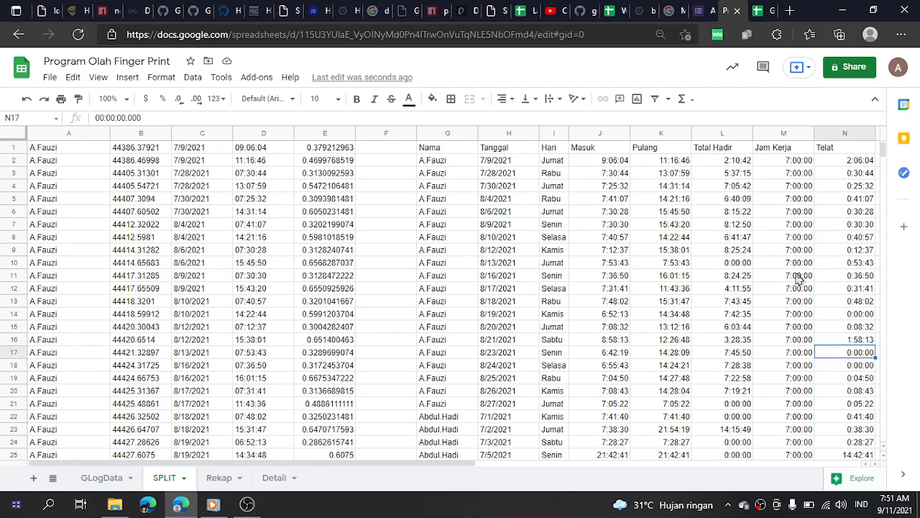
key("Left")
key("Left")
key("Left")
key("Left")
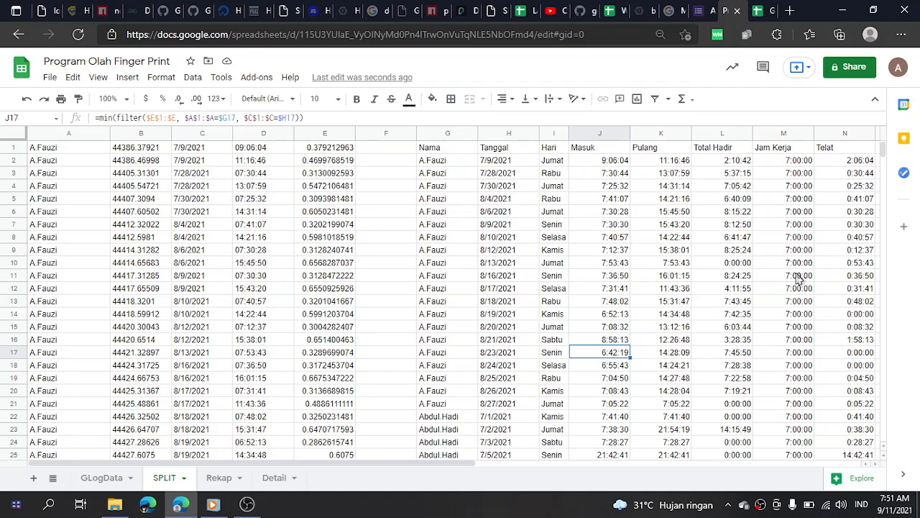
key("Right")
key("Right")
key("Right")
key("Right")
key("Right")
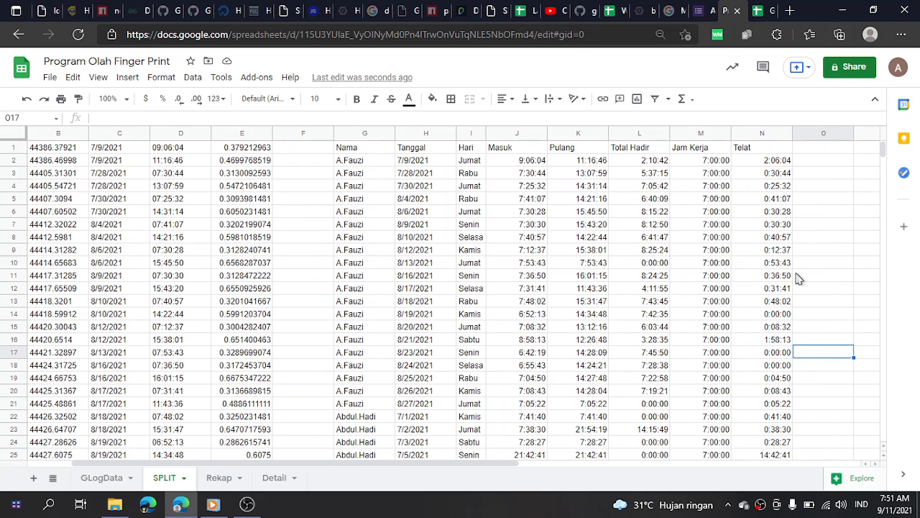
key("Left")
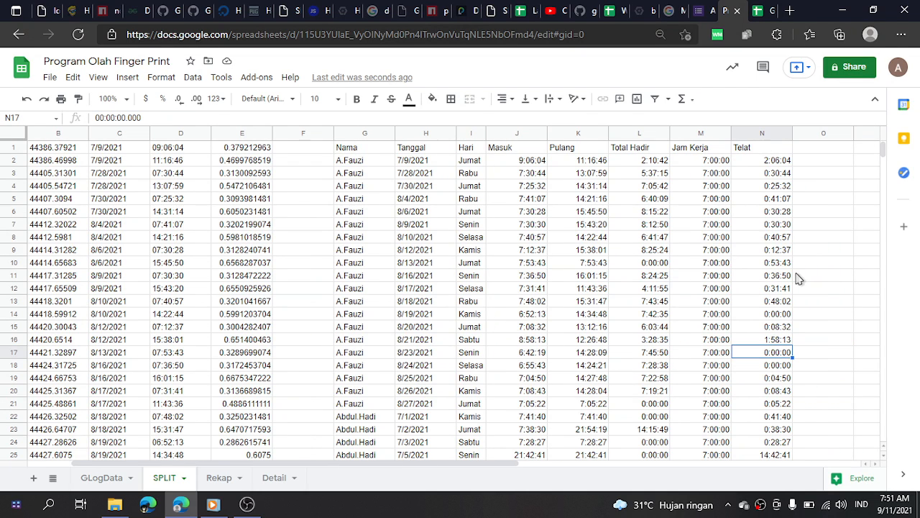
Examine the Telat array formula in N2 and how far its results extend down column N
left_click(783, 163)
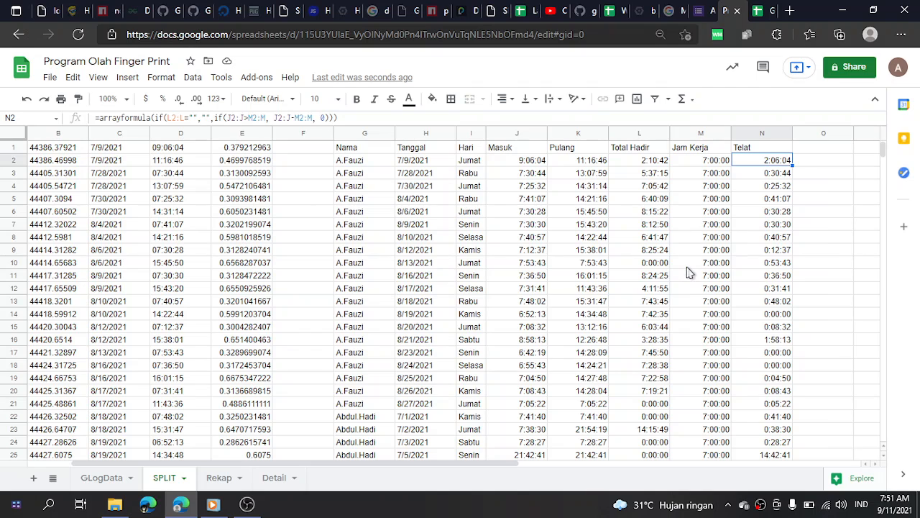
key("ctrl+Down")
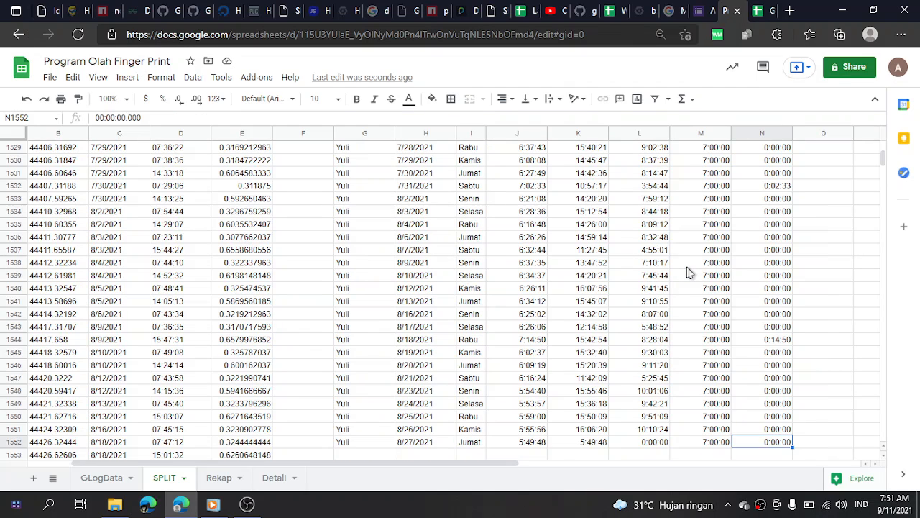
scroll(686, 272, "down", 1)
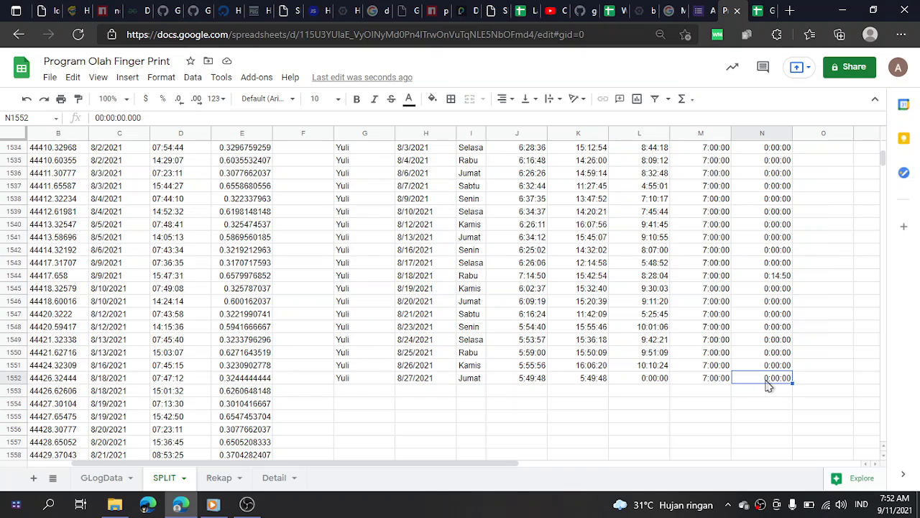
key("ctrl+Up")
key("Down")
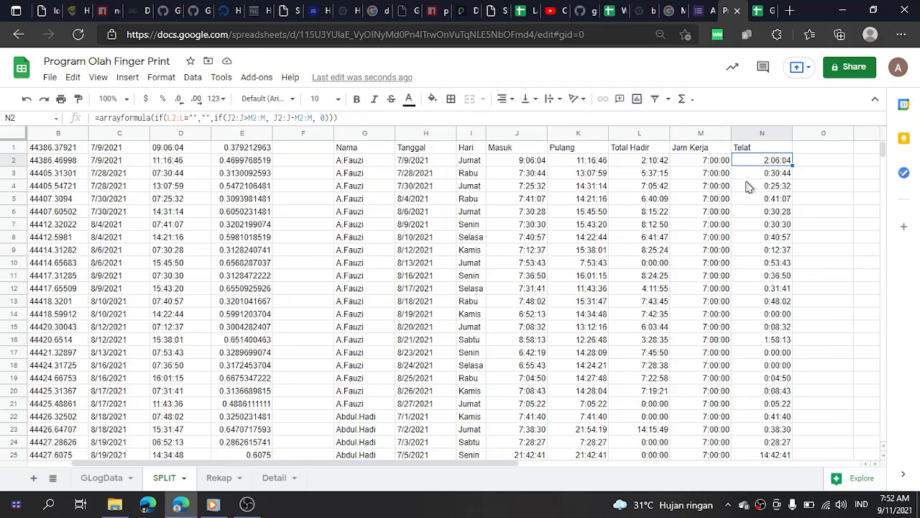
Compare row 17's Masuk and Telat cells against the condition in the N2 Telat formula
scroll(673, 327, "down", 3)
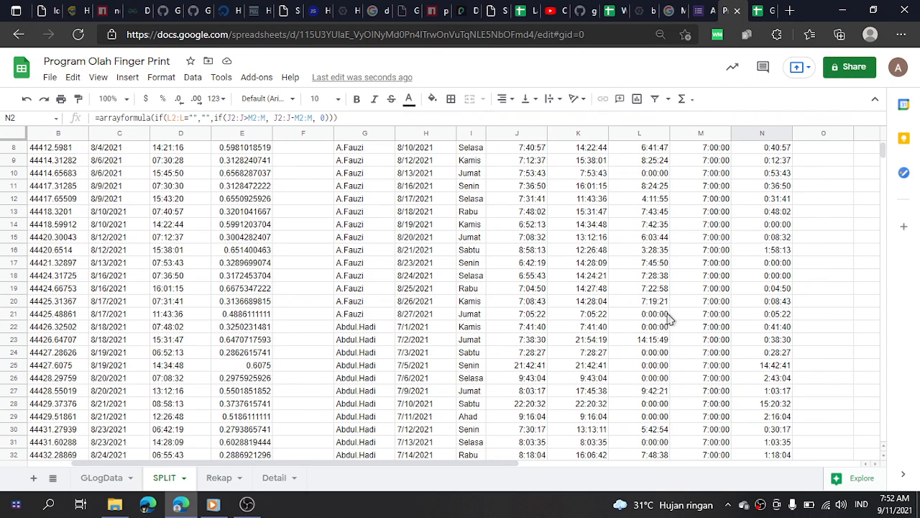
left_click(471, 266)
left_click(520, 266)
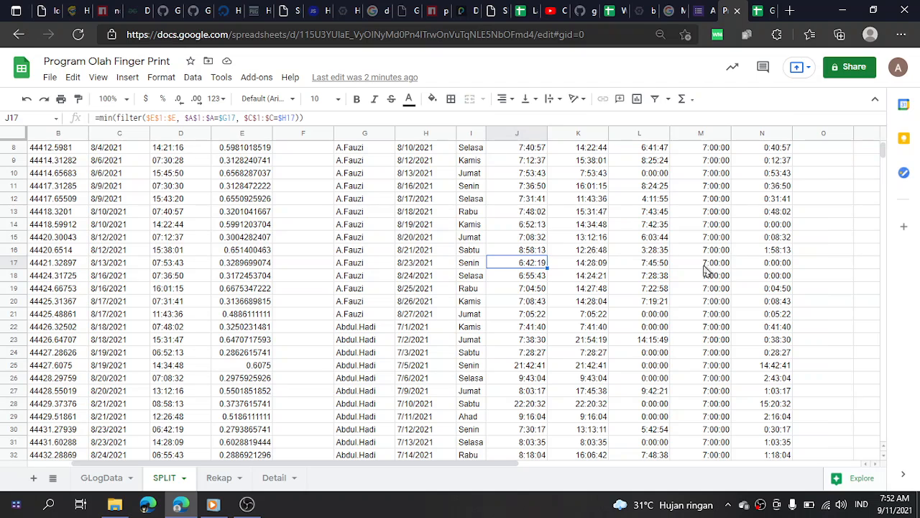
left_click(765, 263)
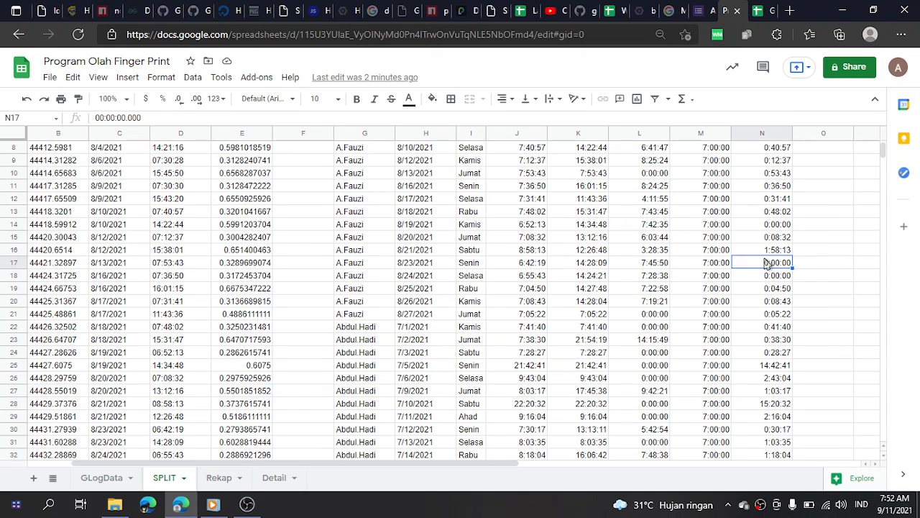
scroll(766, 265, "up", 2)
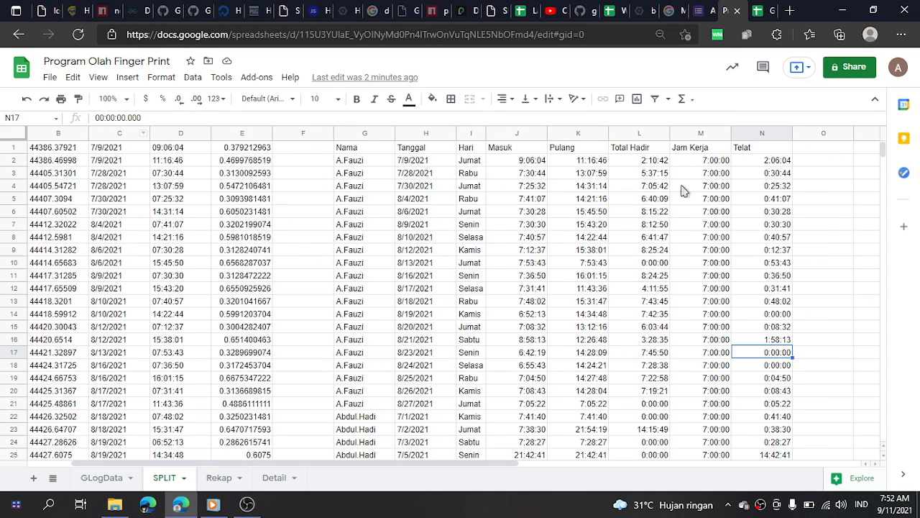
left_click(769, 163)
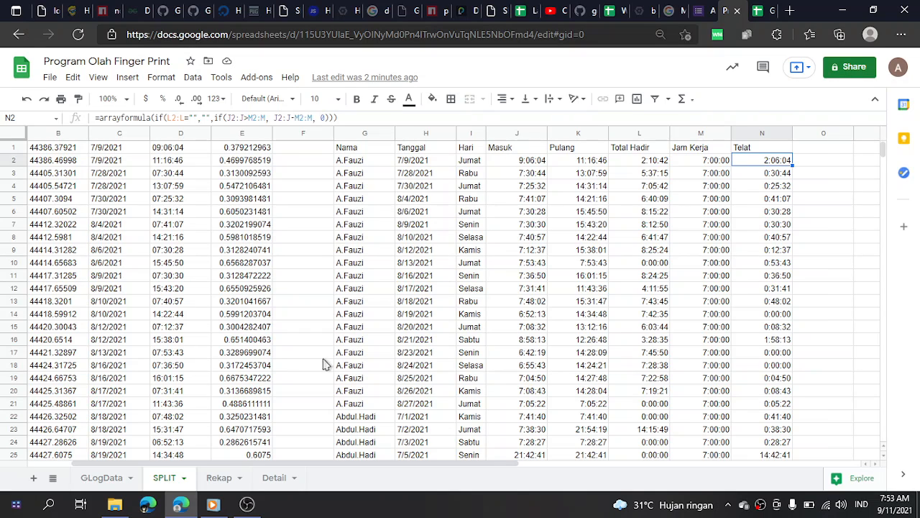
left_click_drag(486, 469, 383, 477)
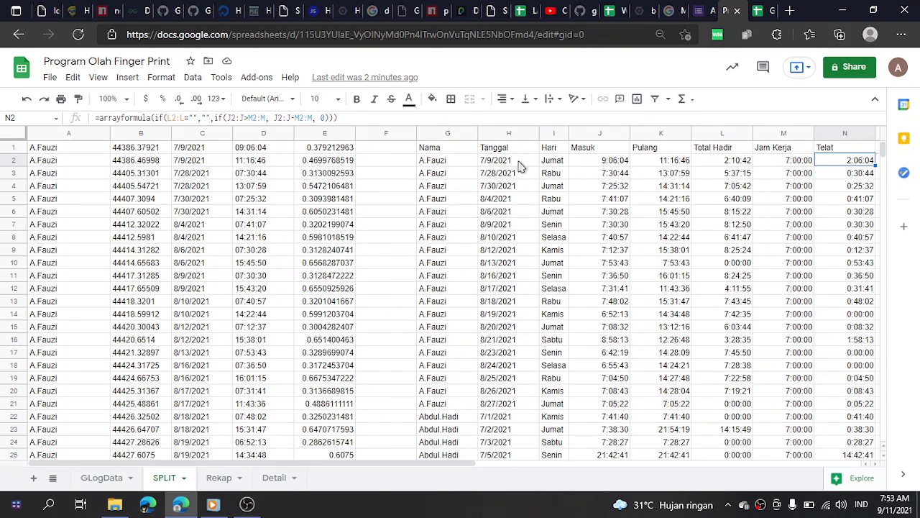
Examine the Masuk formula in J2 and the SPLIT attendance rows down to the Ahad entry dated 7/11/2021
left_click(601, 162)
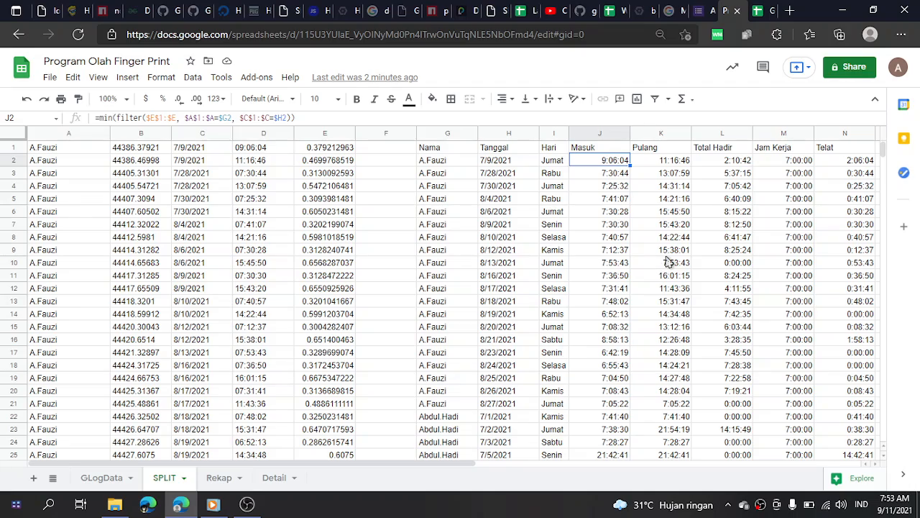
scroll(668, 261, "down", 2)
scroll(668, 261, "up", 2)
scroll(552, 254, "down", 2)
scroll(552, 256, "down", 2)
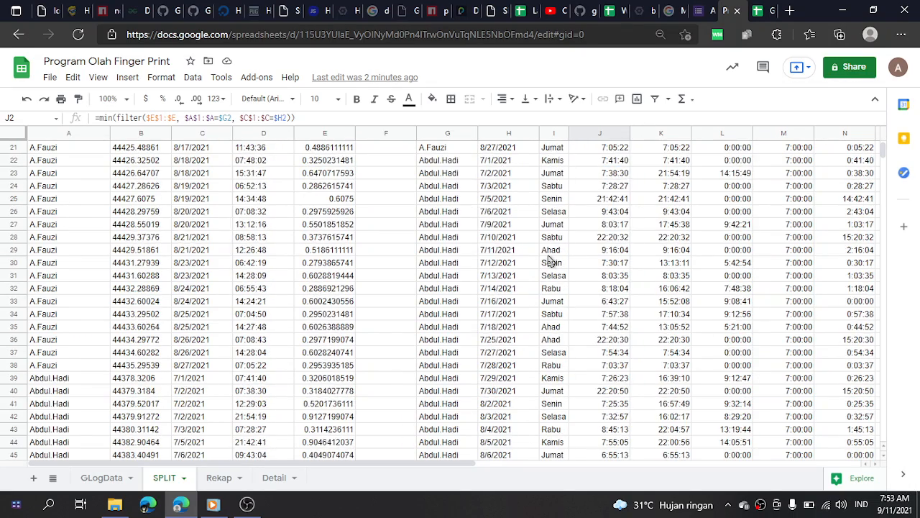
Check the Hari value in I29 against the surrounding attendance rows in SPLIT
left_click(555, 253)
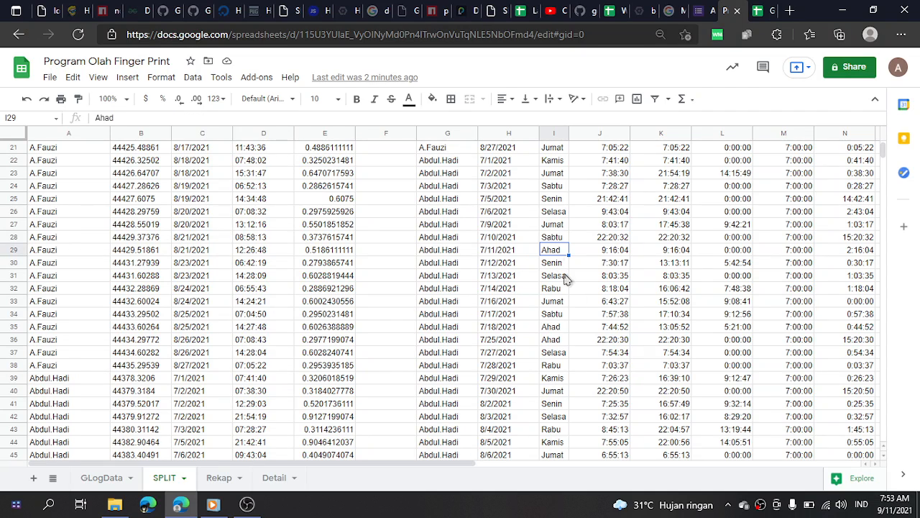
scroll(576, 320, "up", 1)
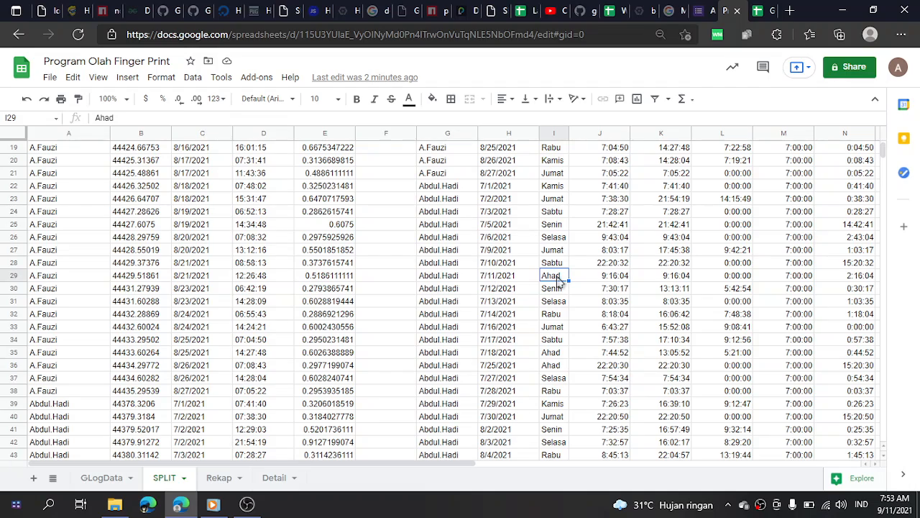
scroll(557, 283, "up", 6)
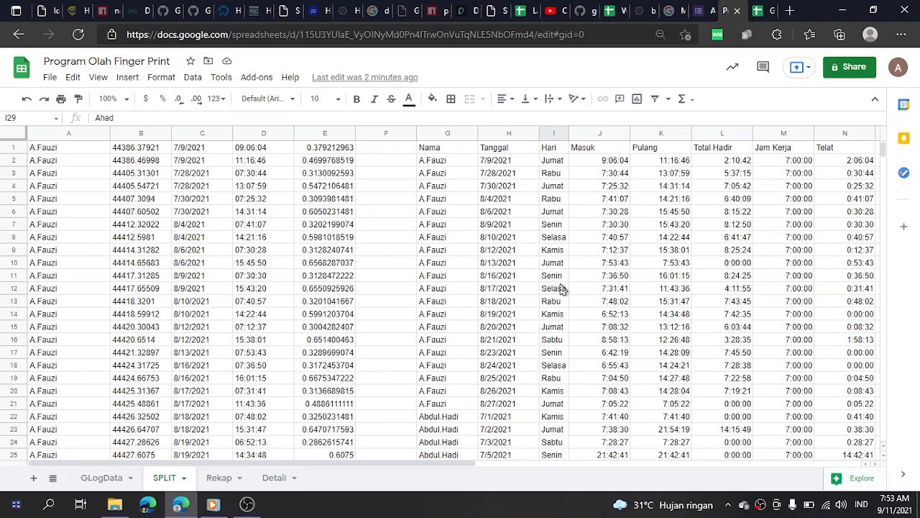
scroll(558, 291, "down", 5)
scroll(558, 295, "up", 5)
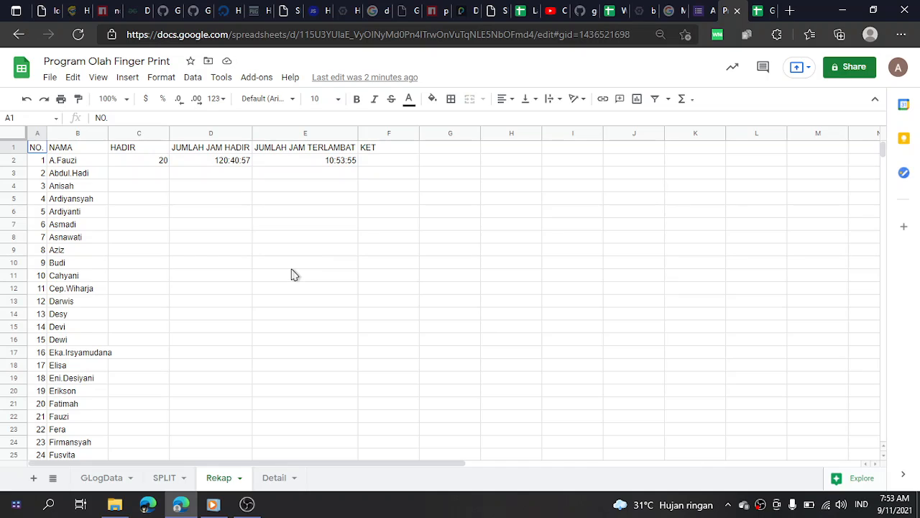
Return to the SPLIT sheet and check which employee is listed in G29 for 7/11/2021
left_click(164, 480)
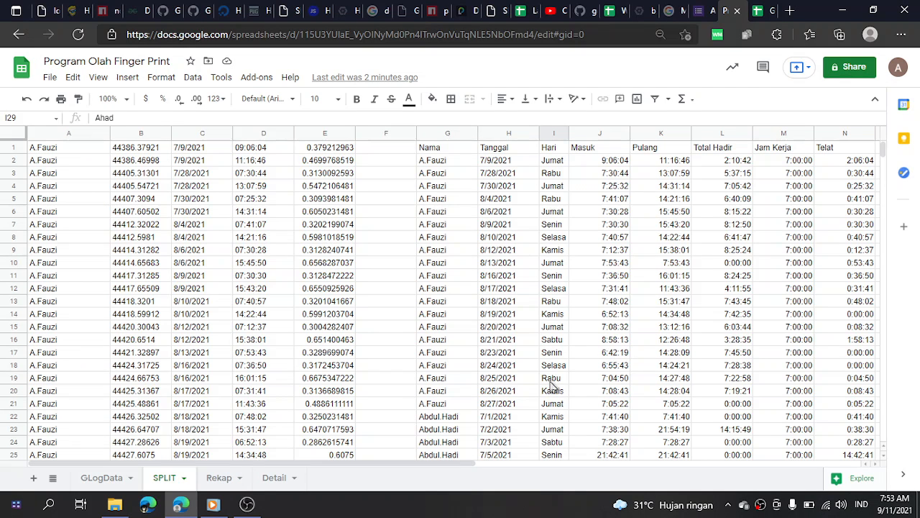
scroll(539, 377, "down", 2)
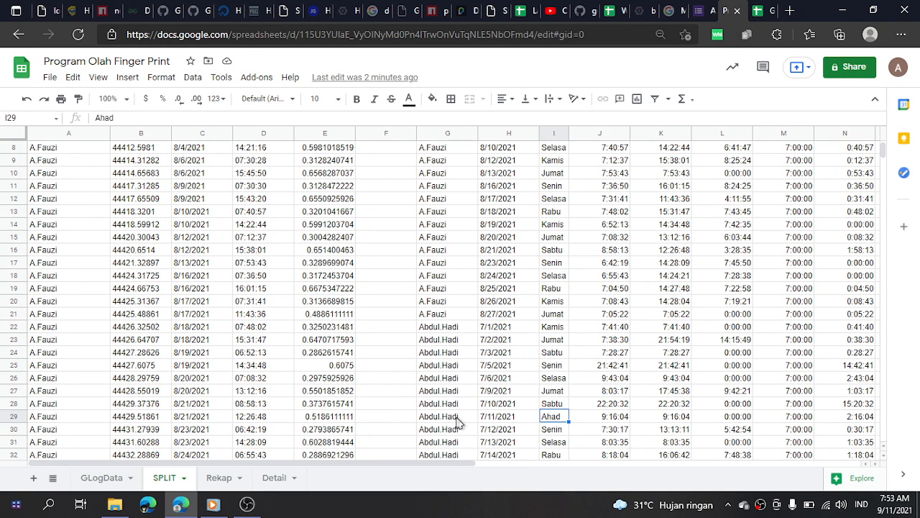
left_click(461, 419)
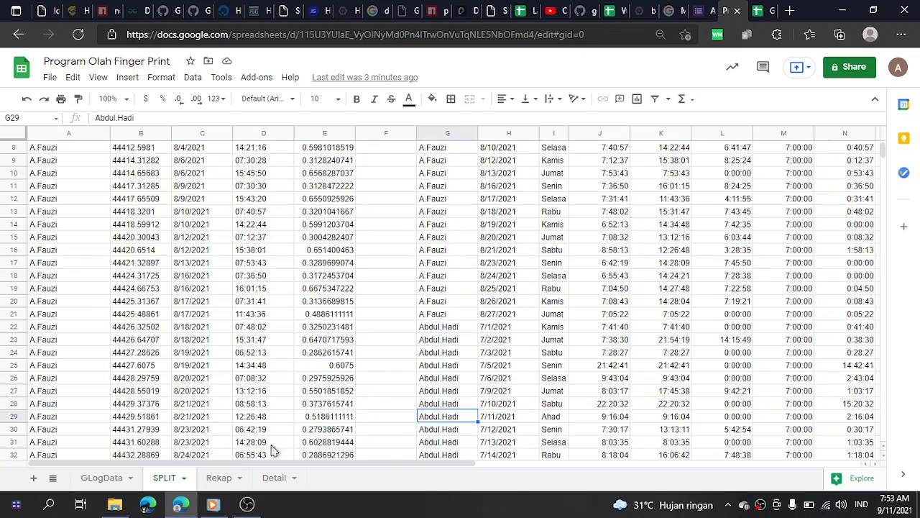
Switch to the GLogData Bulan 7 dan 8 spreadsheet and find the fingerprint entries dated 2021/07/11
left_click(99, 487)
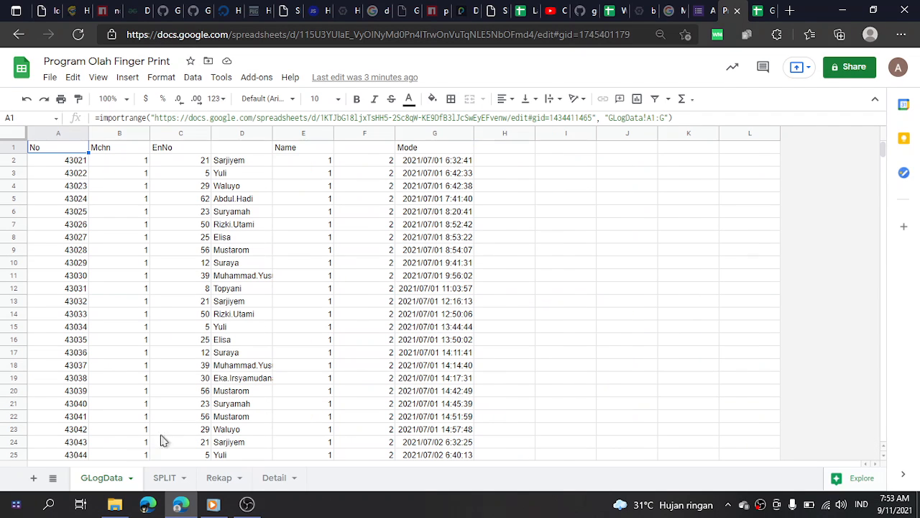
left_click(774, 8)
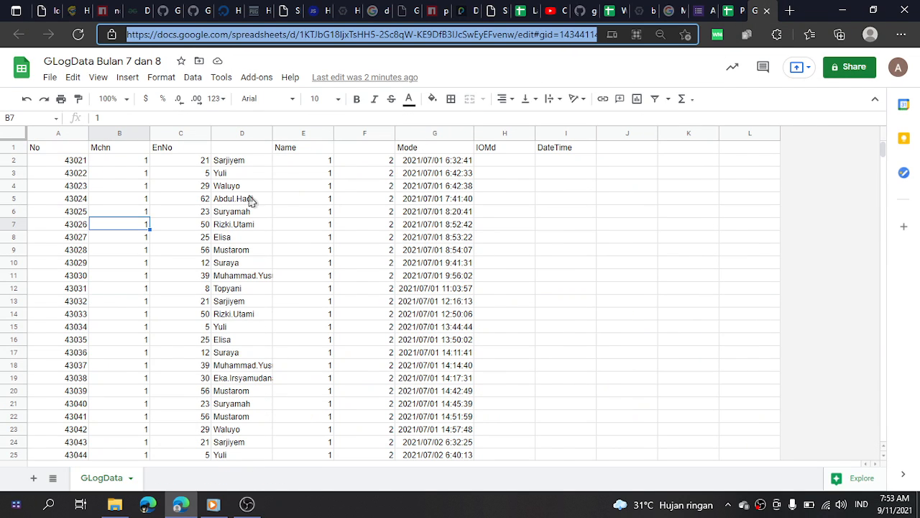
left_click(242, 278)
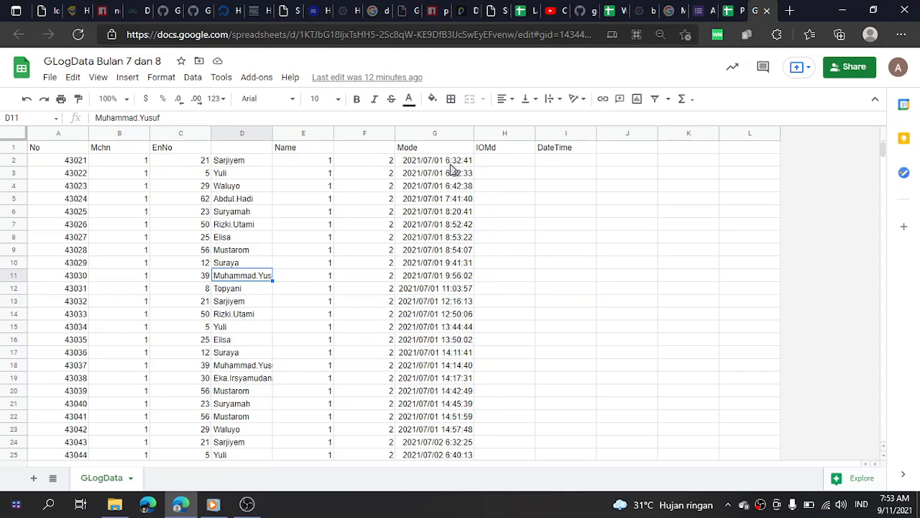
scroll(446, 394, "down", 4)
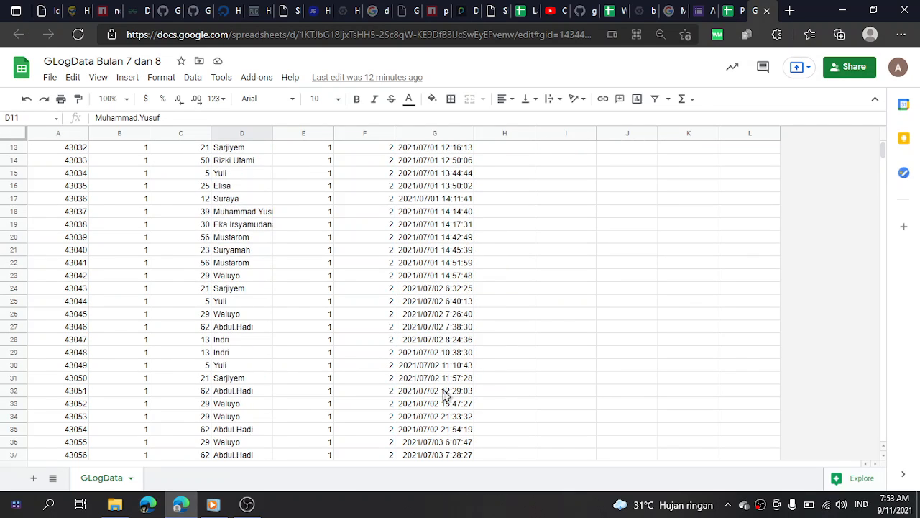
scroll(444, 394, "down", 17)
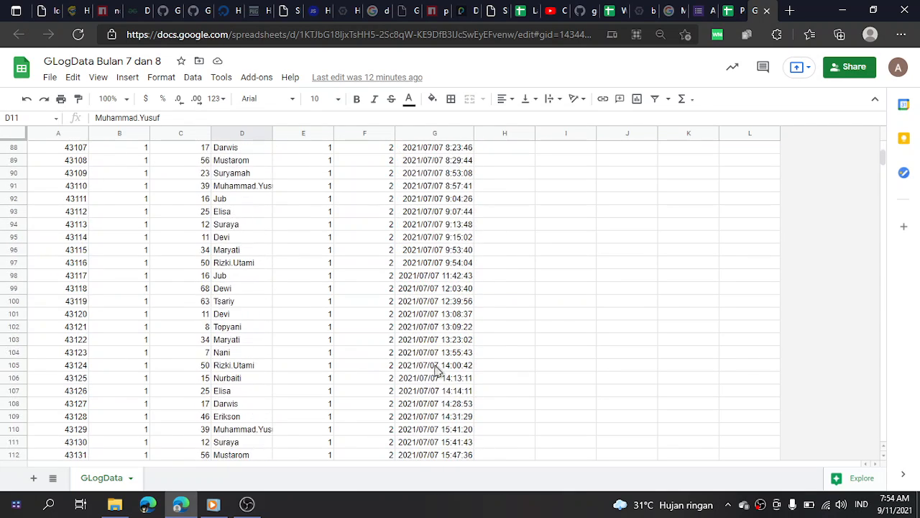
scroll(436, 370, "down", 19)
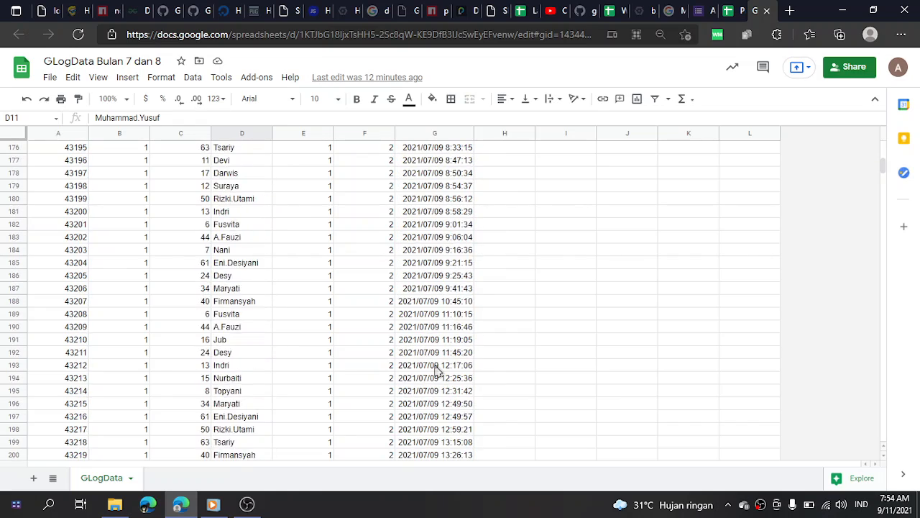
scroll(436, 370, "down", 10)
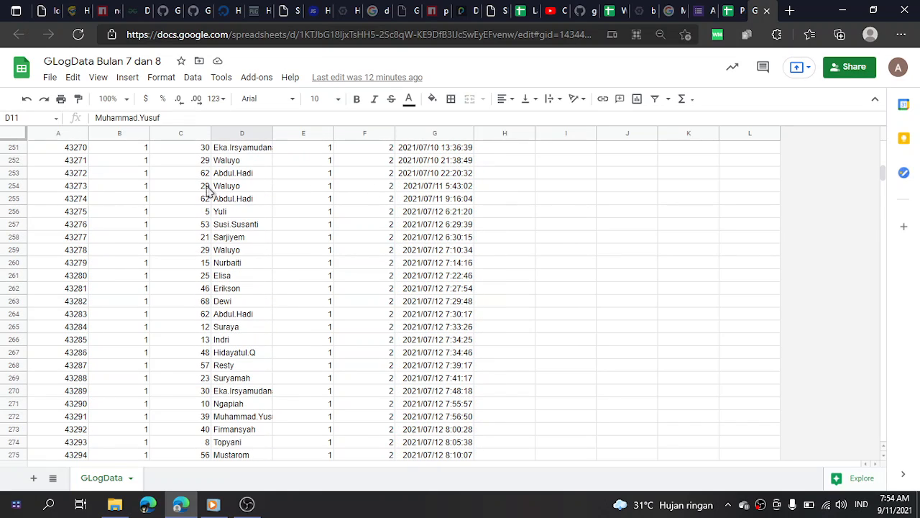
Compare the employees and scan times logged for 2021/07/11 in rows 254 and 255
left_click(254, 200)
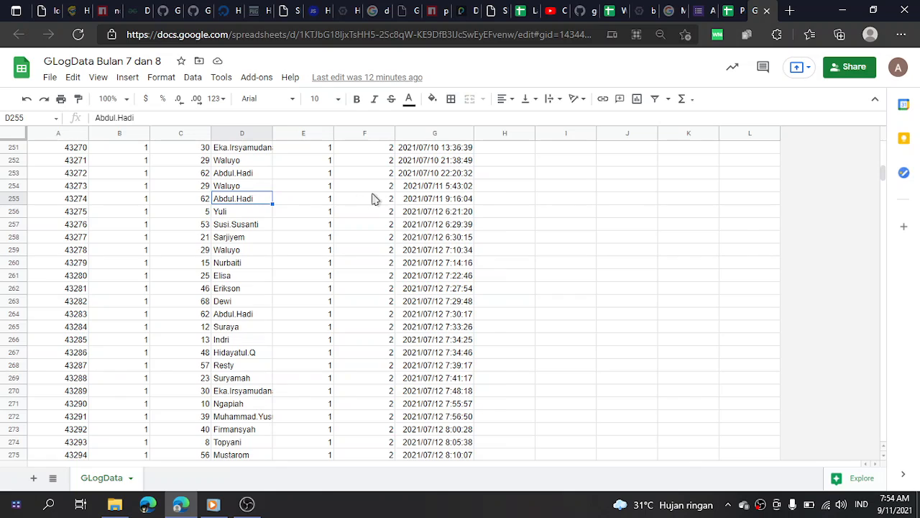
left_click(231, 187)
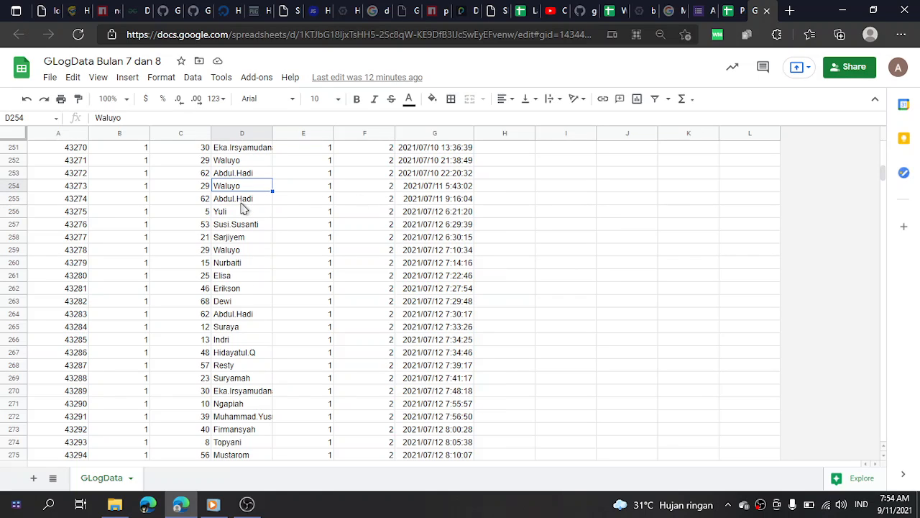
left_click(242, 202)
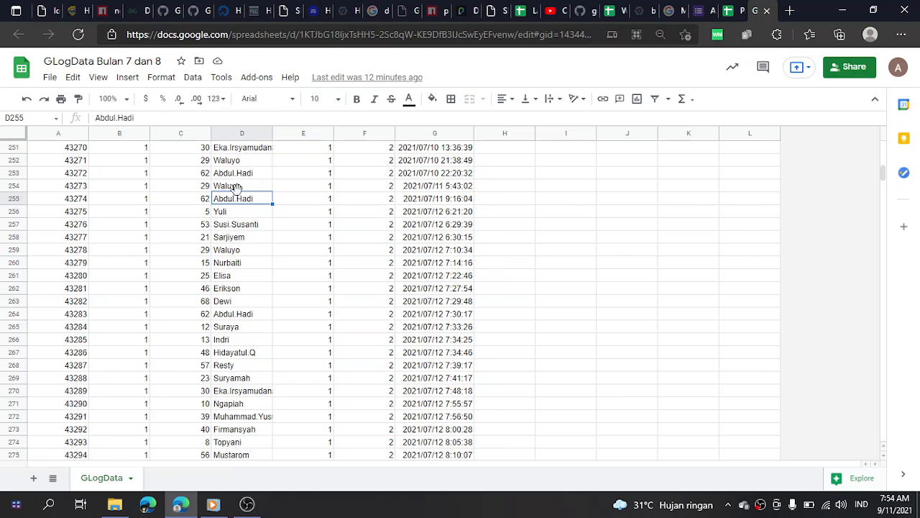
left_click(242, 188)
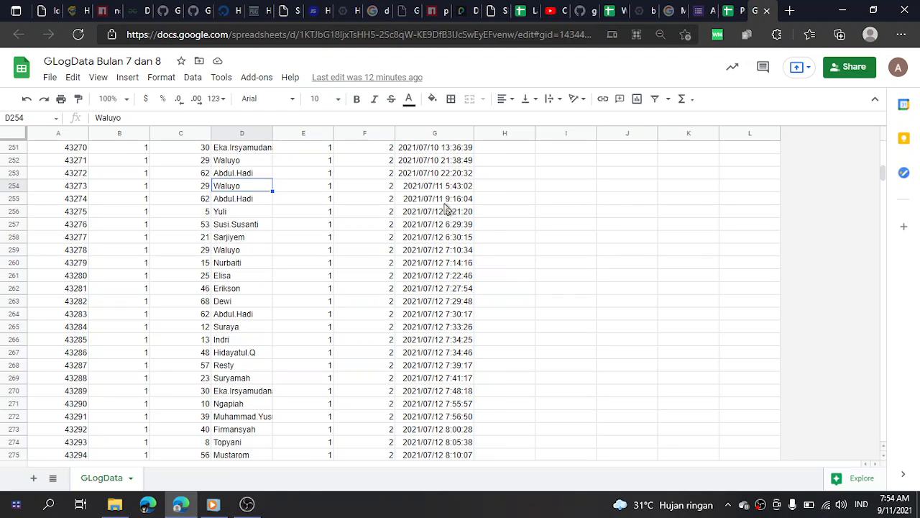
Recheck row 29 in SPLIT and review the source log's entries from 12 to 16 July 2021
left_click(741, 7)
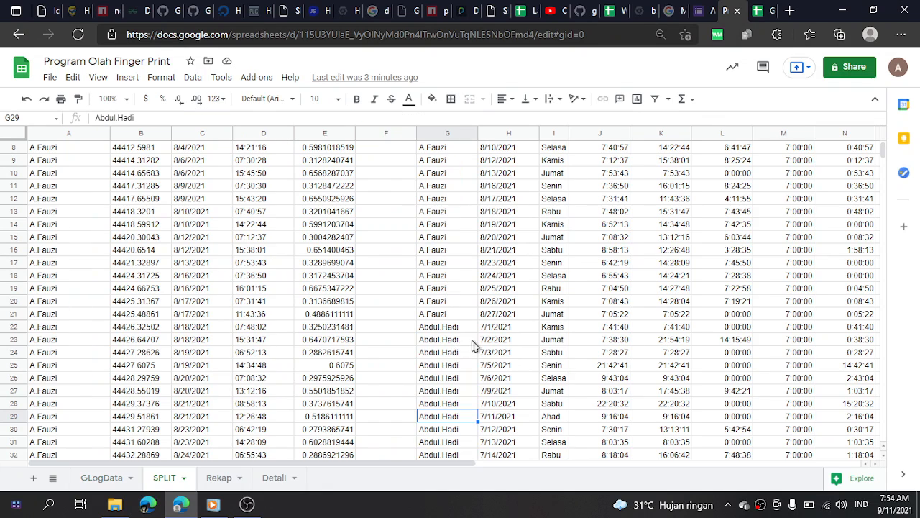
scroll(469, 431, "down", 1)
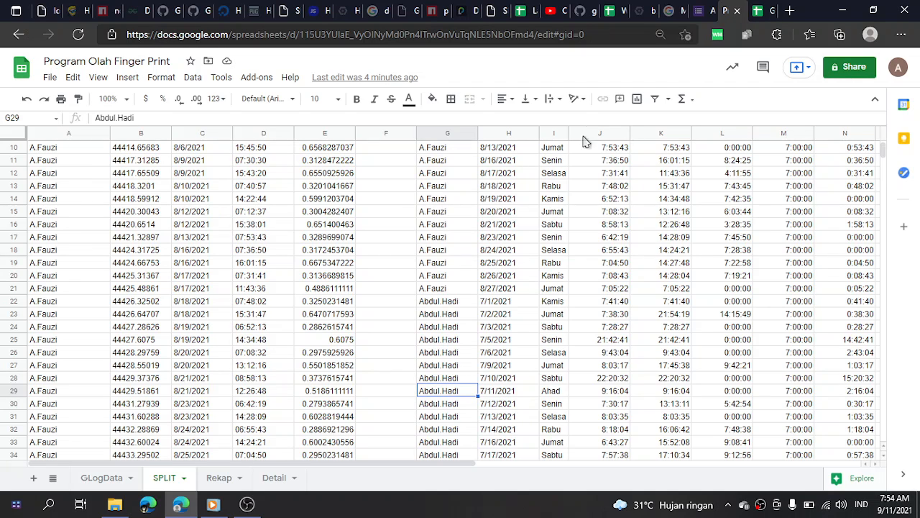
left_click(763, 11)
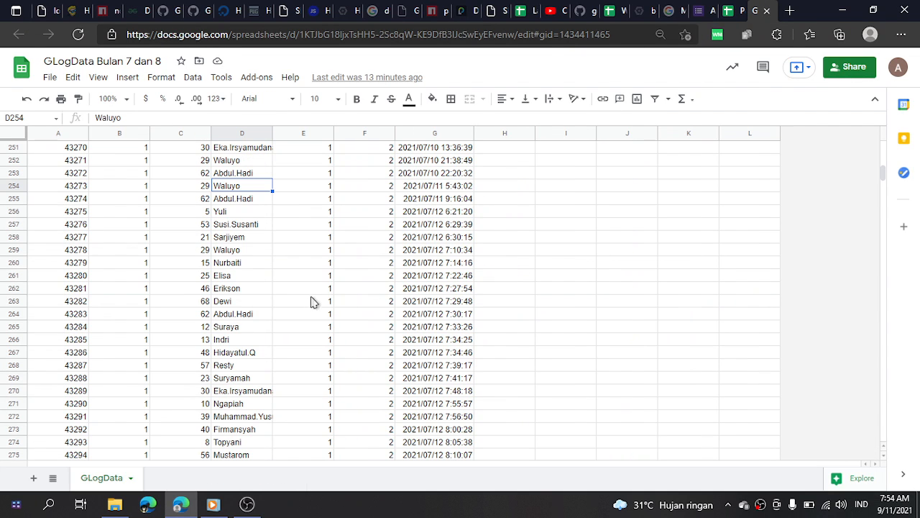
scroll(237, 279, "down", 9)
scroll(237, 279, "down", 20)
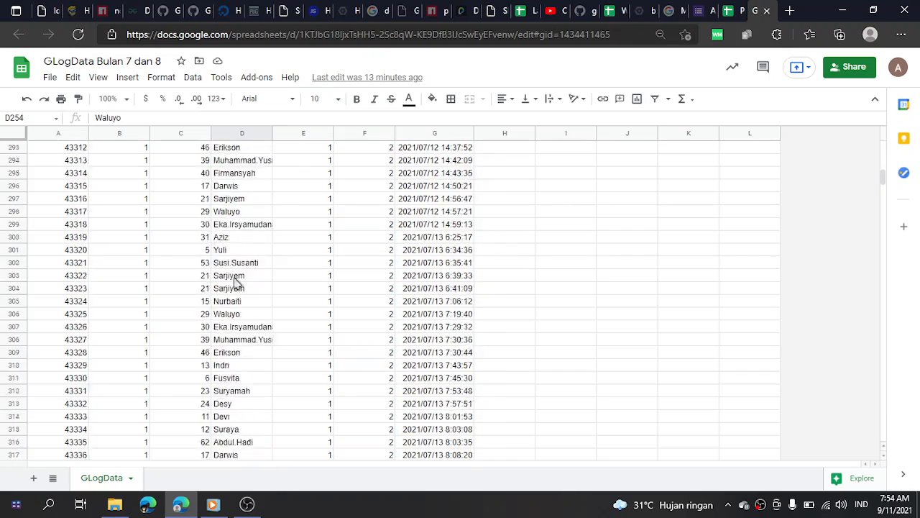
scroll(280, 310, "down", 20)
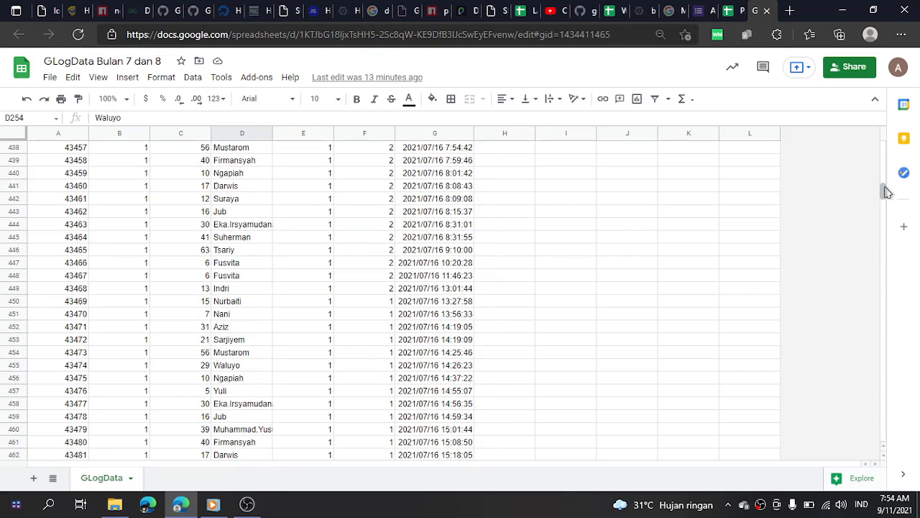
Examine the scan time in G5 of the source log and the same employee's entries on 2021/07/02, including D32
left_click_drag(885, 190, 879, 122)
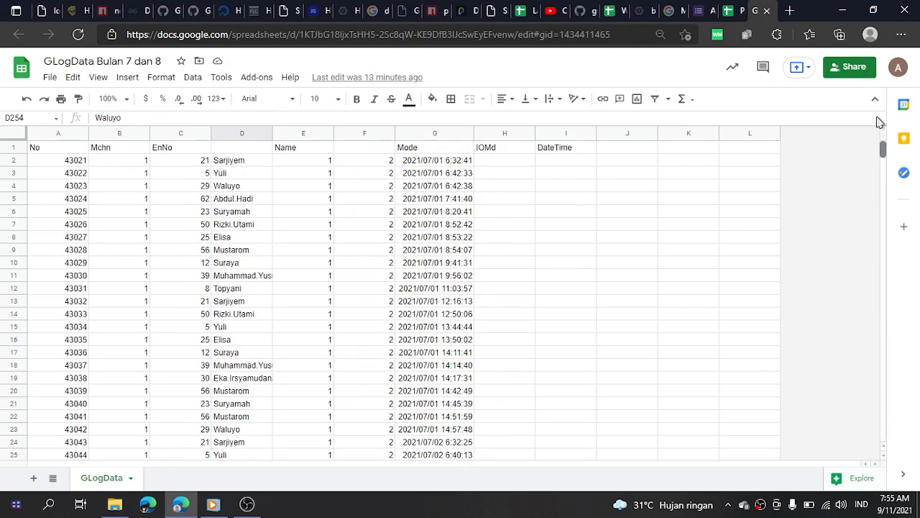
left_click(417, 201)
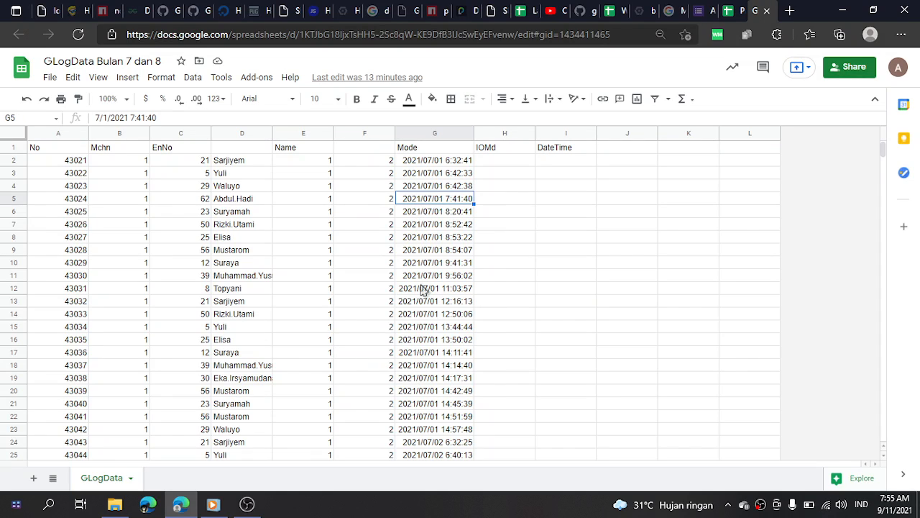
scroll(228, 329, "down", 3)
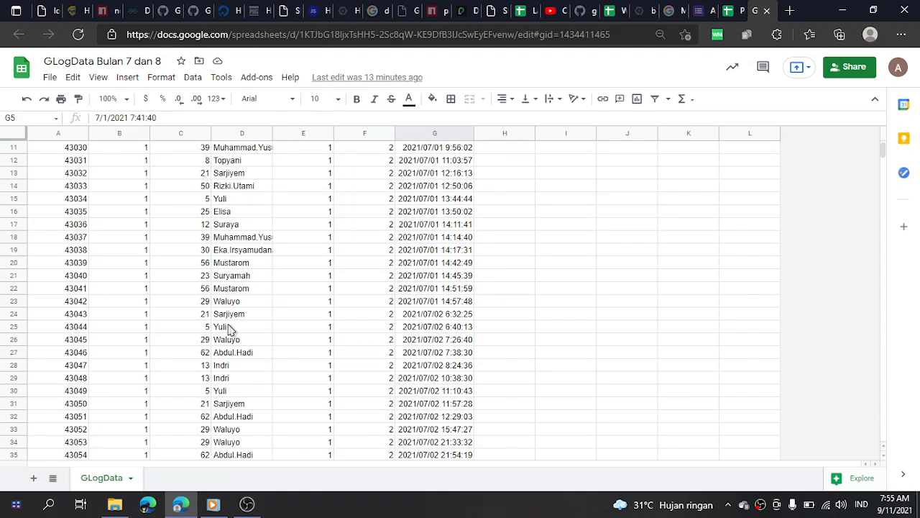
left_click(244, 358)
scroll(241, 338, "down", 3)
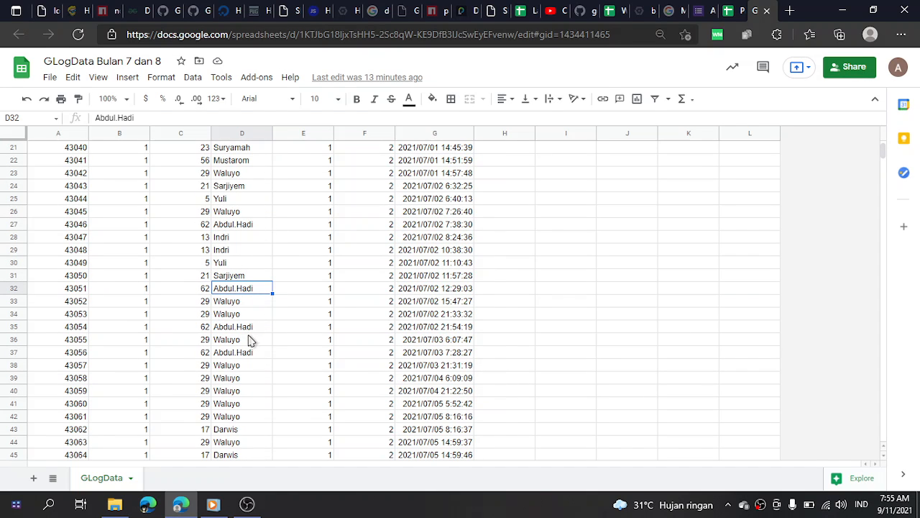
Review the source log's fingerprint entries from 2 July through 25 July 2021
scroll(252, 393, "down", 9)
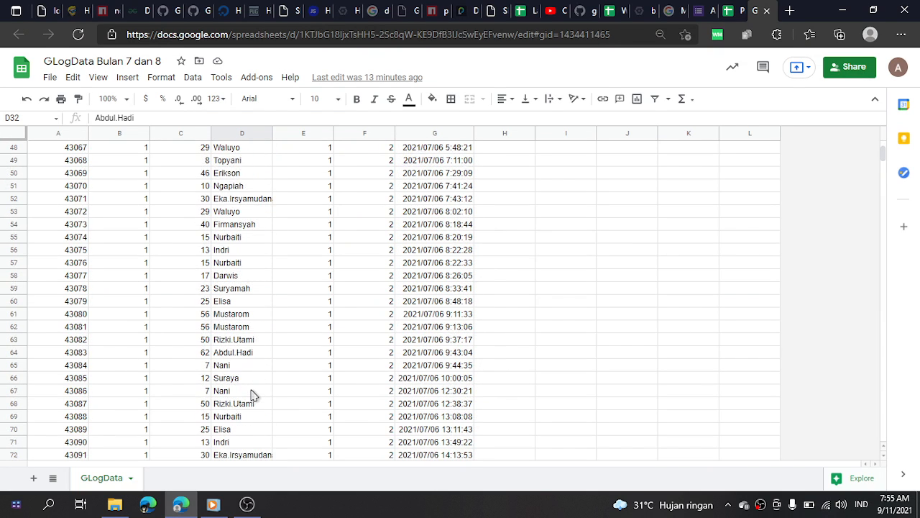
scroll(252, 394, "down", 20)
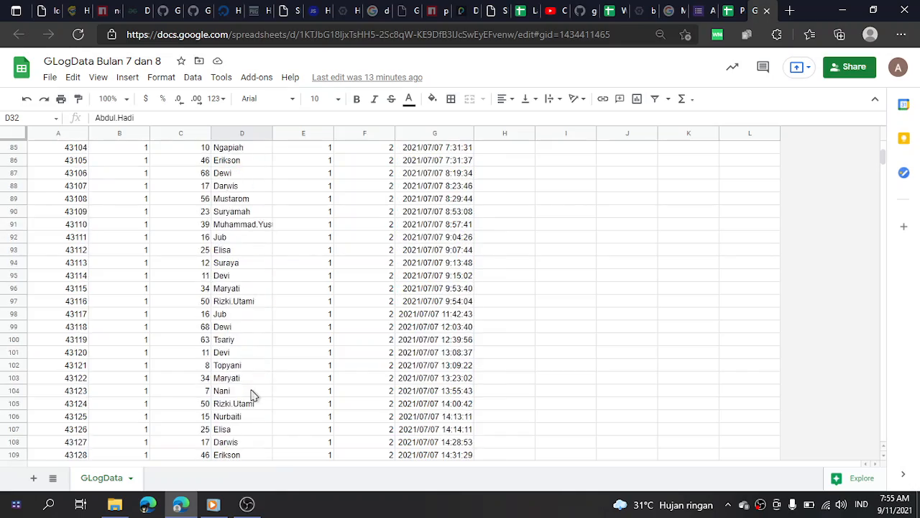
scroll(252, 394, "down", 20)
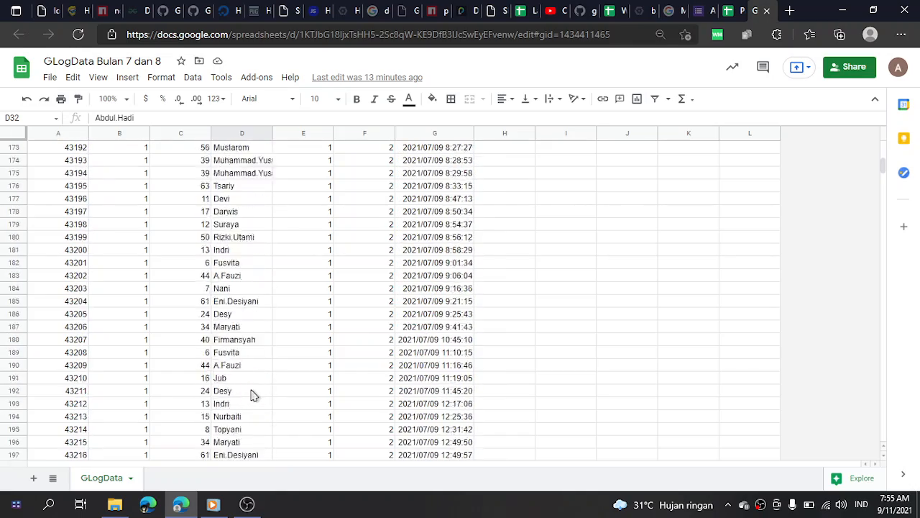
scroll(252, 394, "down", 20)
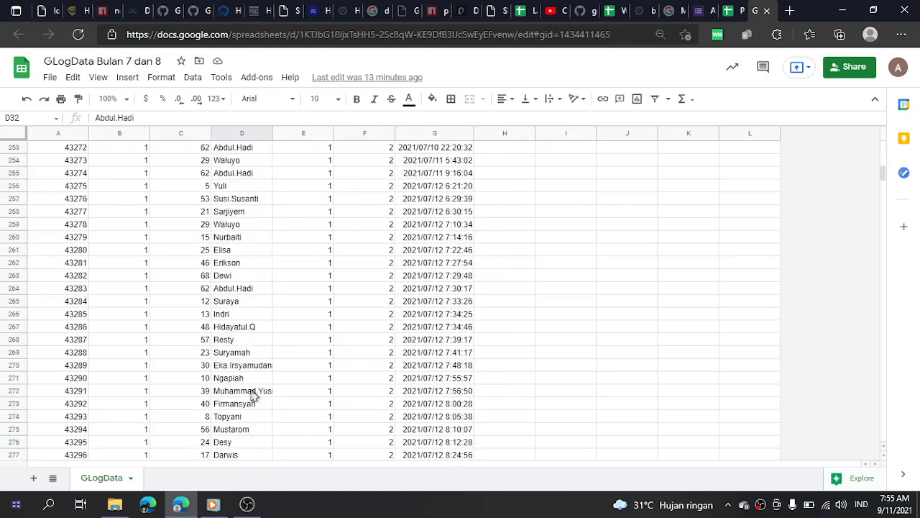
scroll(252, 394, "down", 4)
scroll(252, 394, "down", 20)
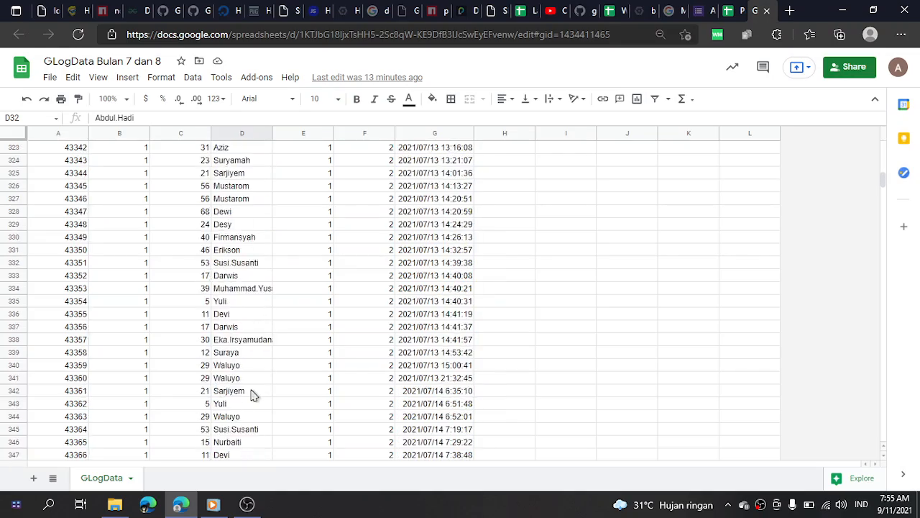
scroll(251, 394, "down", 20)
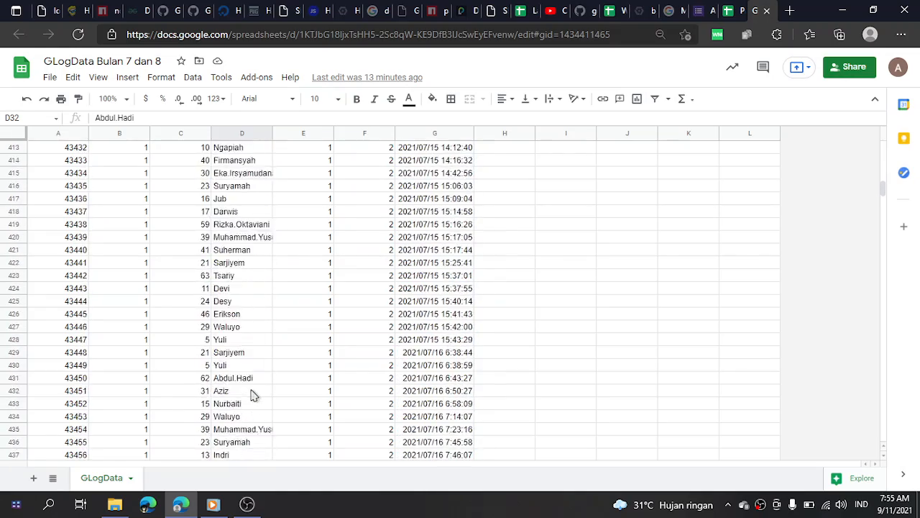
scroll(251, 394, "down", 5)
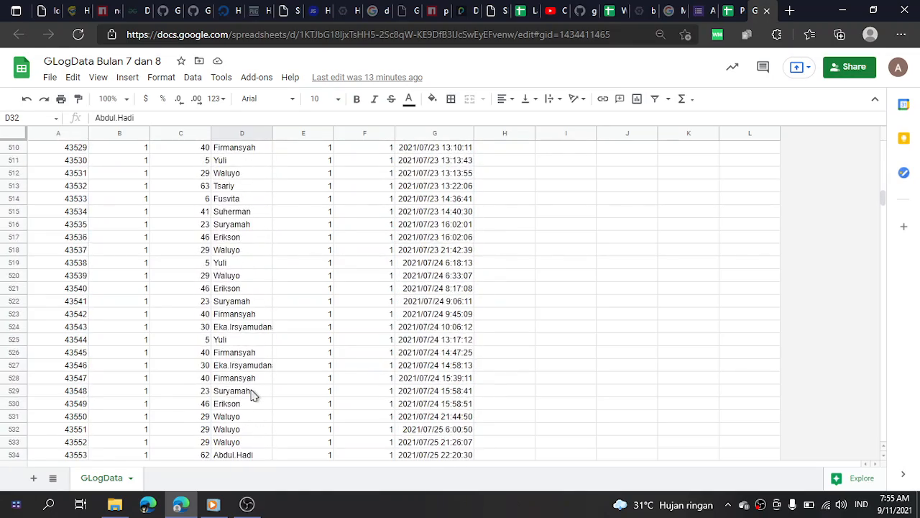
Recheck the source log's entries around 18 July 2021 and work back to those dated 9 July 2021
scroll(252, 394, "up", 12)
scroll(252, 394, "up", 4)
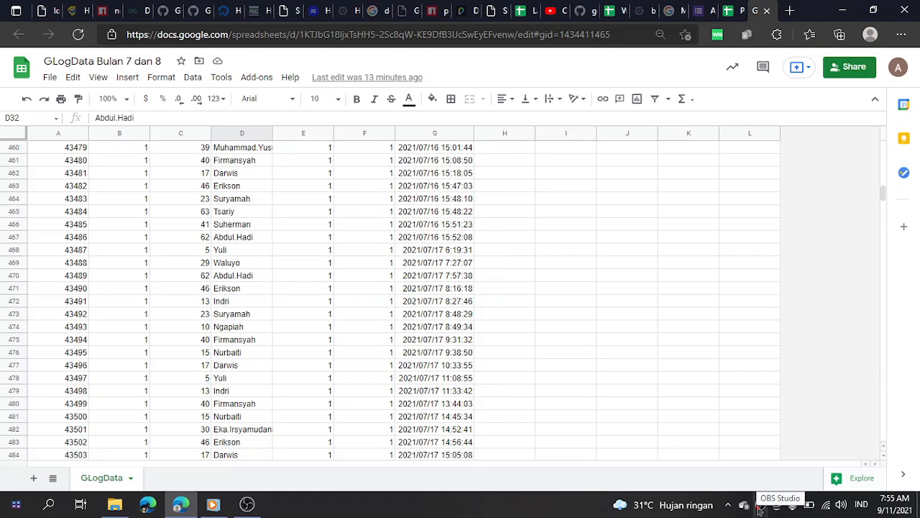
scroll(223, 357, "down", 4)
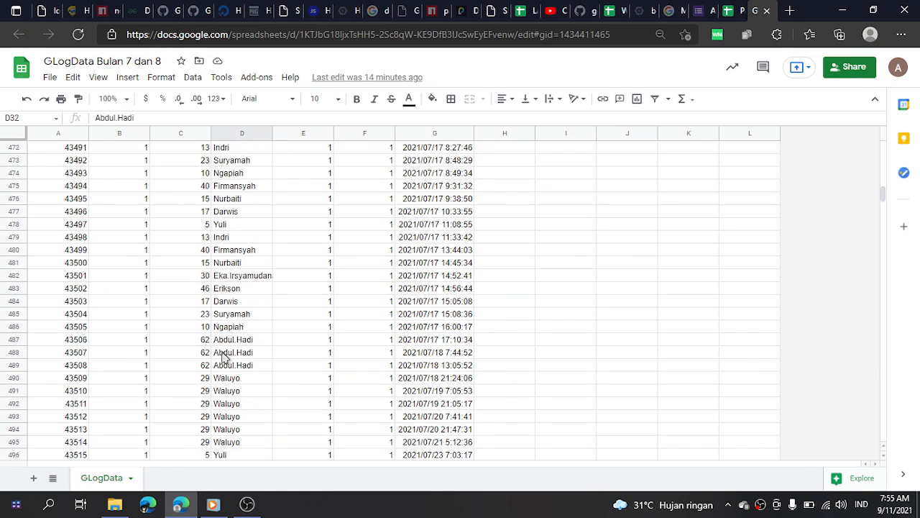
scroll(223, 358, "up", 20)
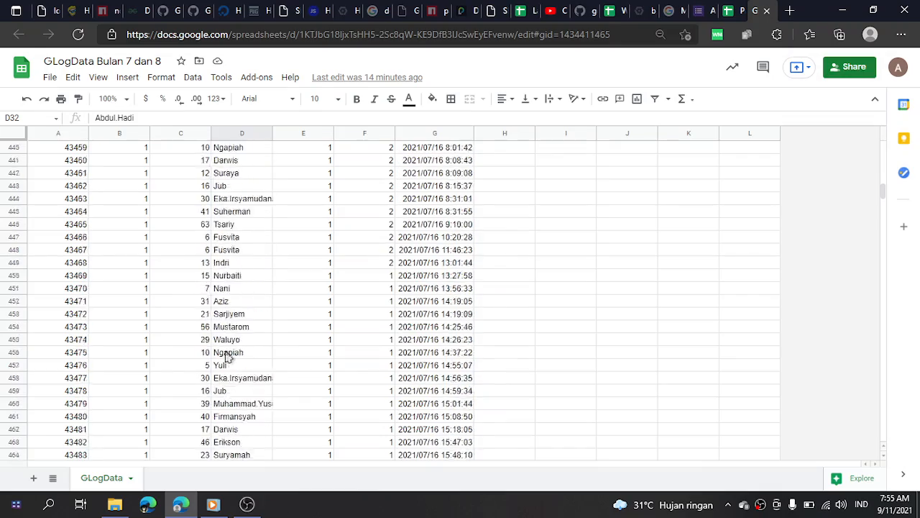
scroll(226, 357, "up", 20)
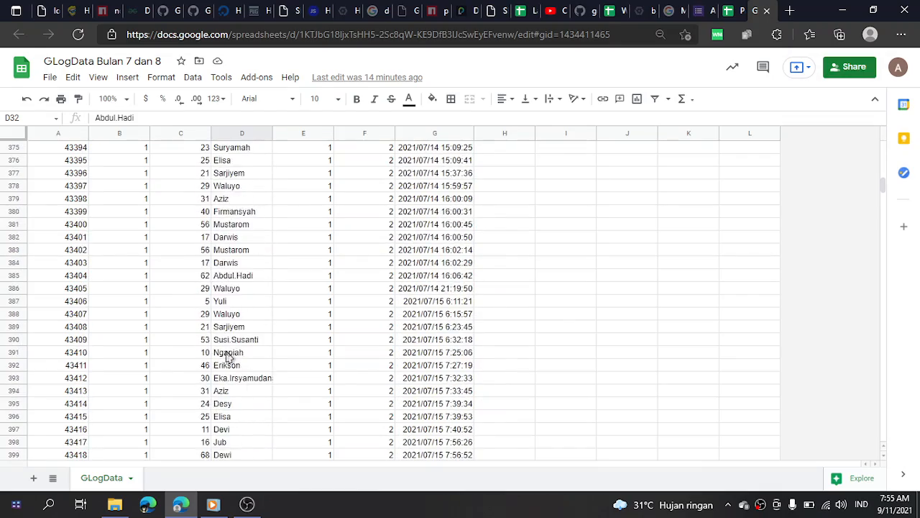
scroll(225, 357, "up", 20)
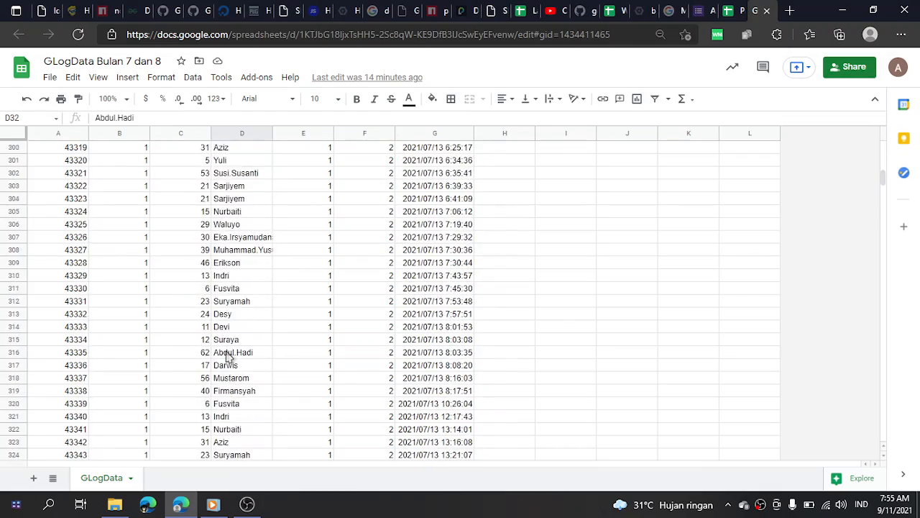
scroll(226, 357, "up", 20)
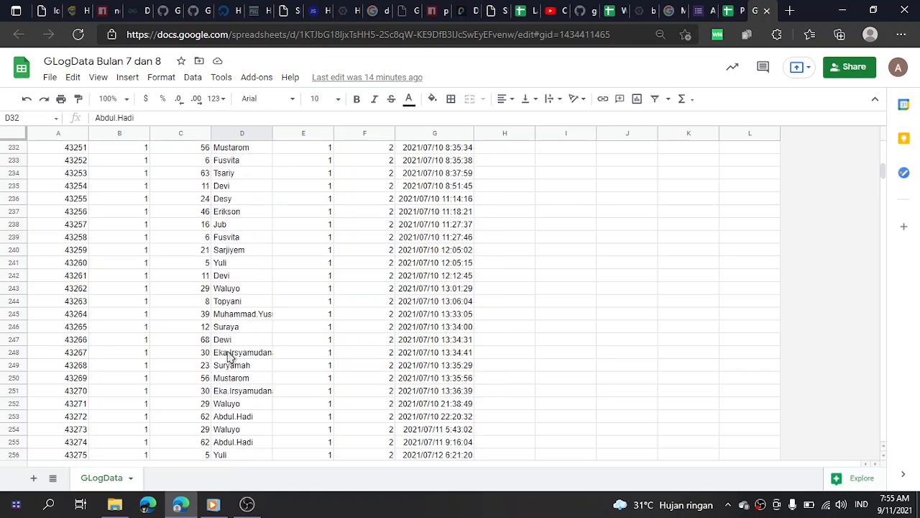
scroll(227, 357, "up", 13)
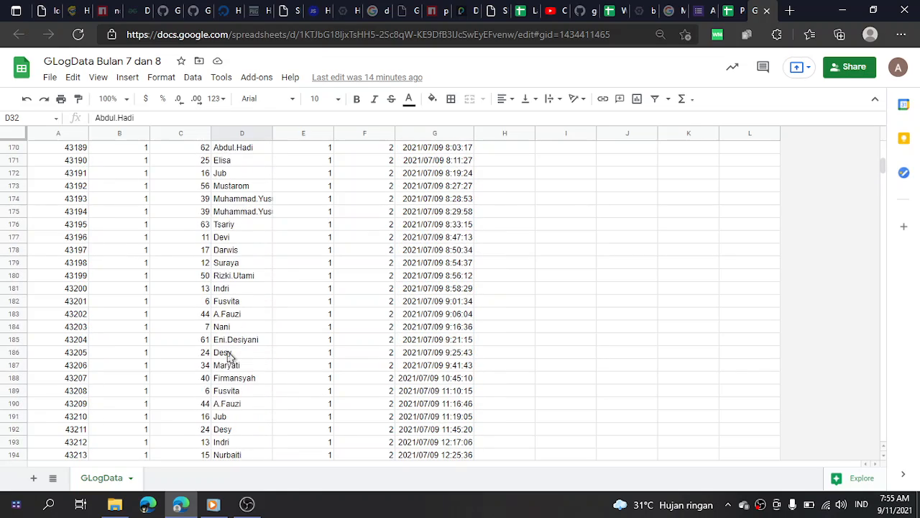
Switch to the Program Olah Finger Print spreadsheet and examine SPLIT's split dates and times, including the 7/11/2021 entry in row 49
left_click(729, 10)
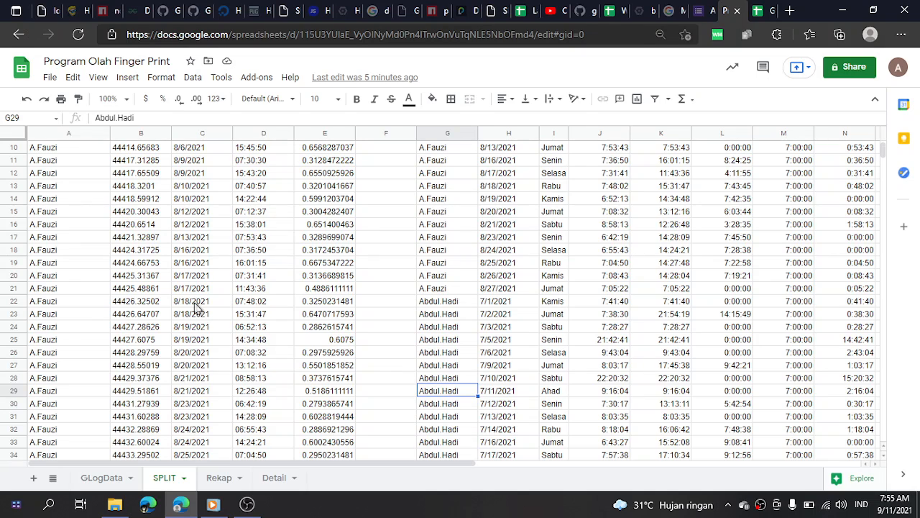
left_click(195, 304)
scroll(197, 317, "up", 3)
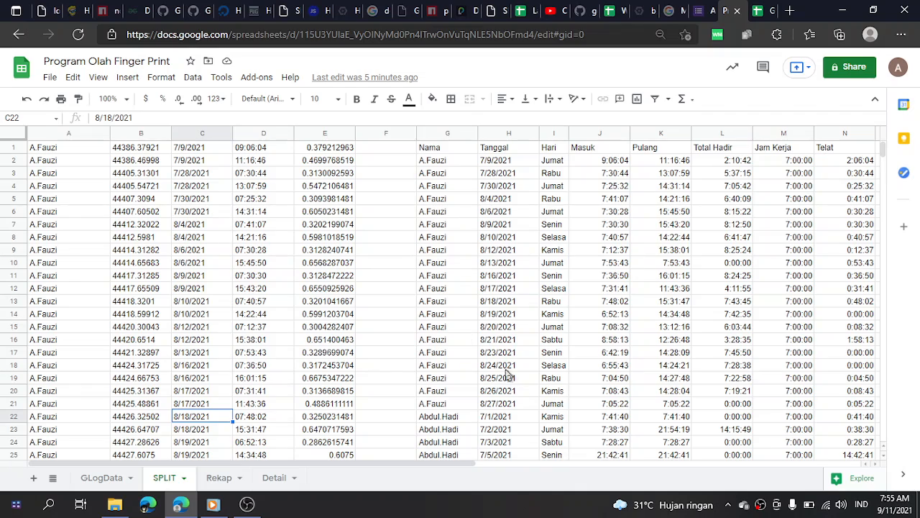
scroll(165, 366, "down", 3)
scroll(164, 367, "down", 5)
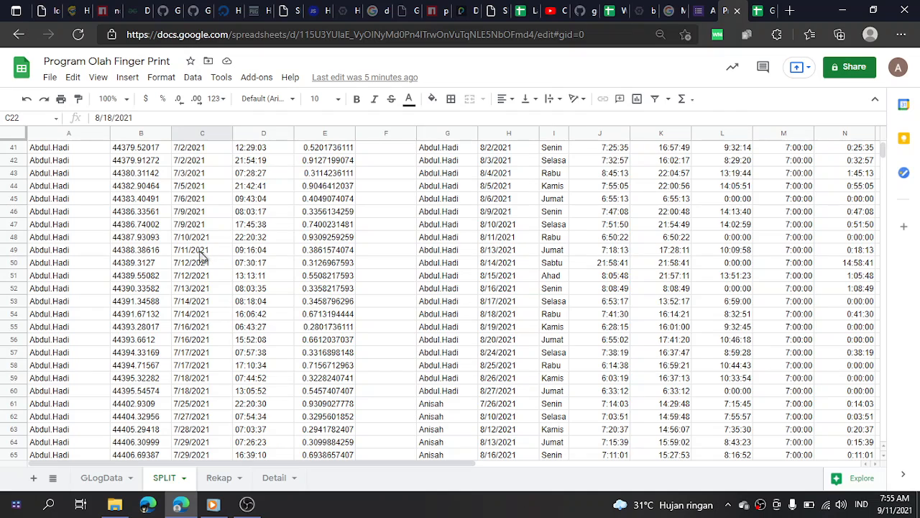
left_click(202, 253)
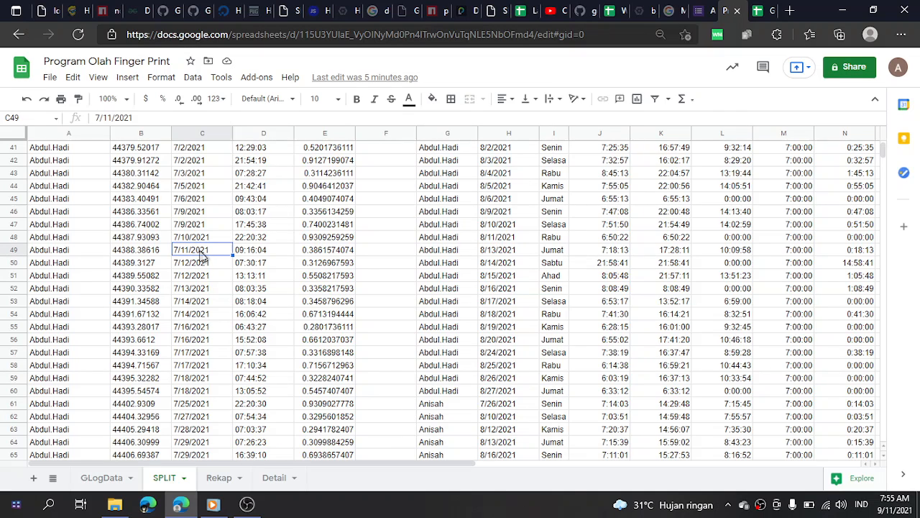
left_click(163, 254)
left_click(193, 256)
Inspect the imported scan timestamps in the GLogData sheet, including the 7 and 8 July 2021 entries in G116, G120, G114 and G121
left_click(103, 478)
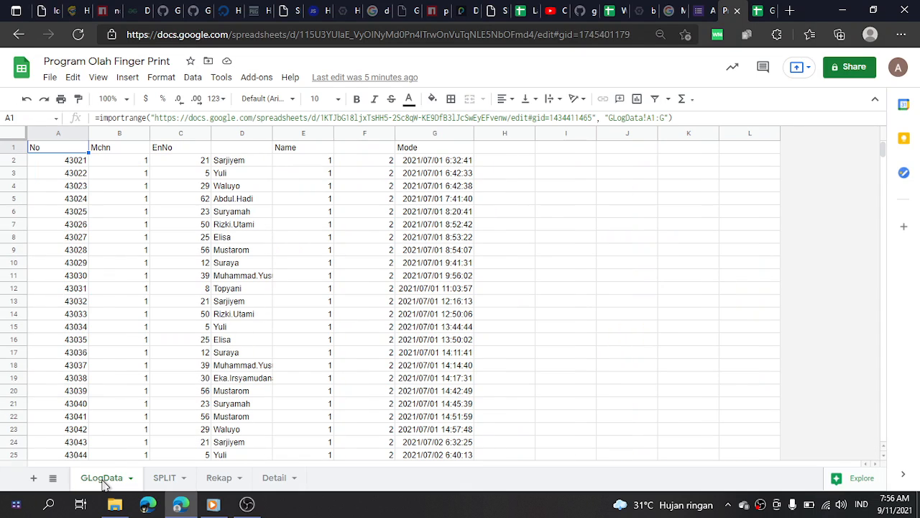
scroll(250, 290, "down", 5)
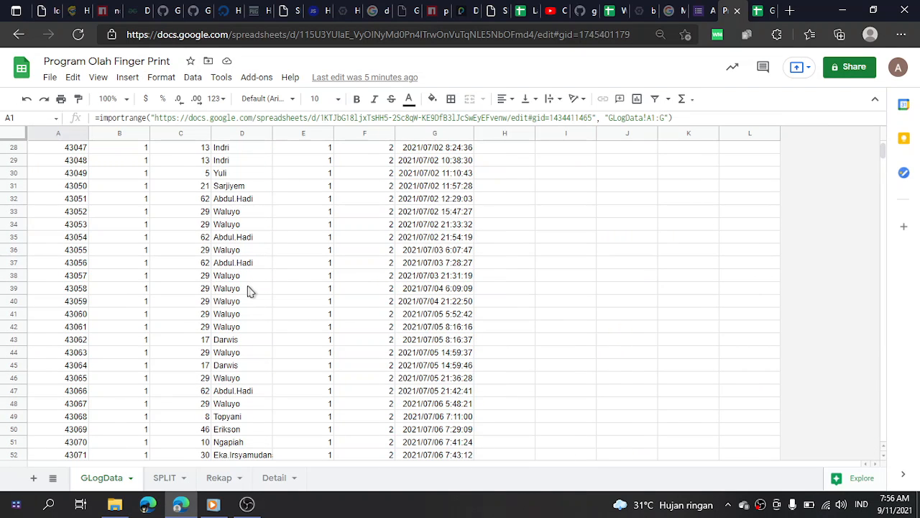
scroll(249, 290, "up", 5)
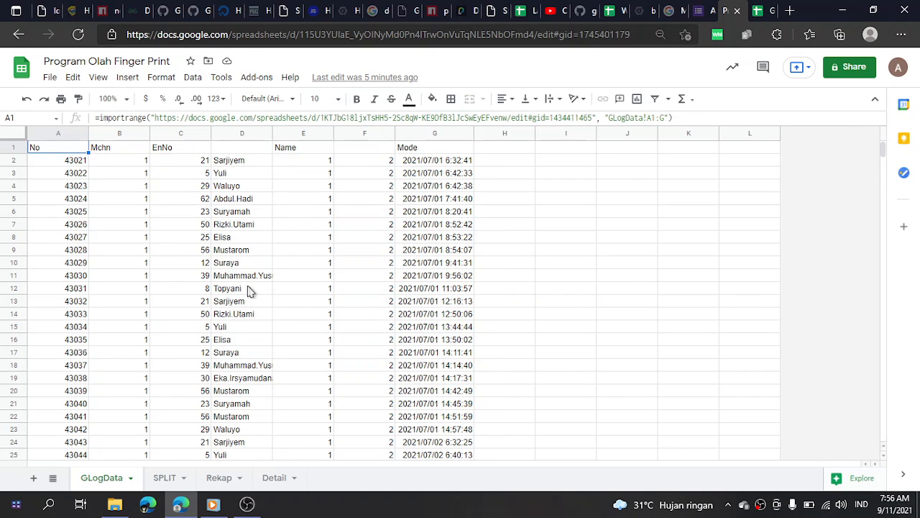
scroll(250, 290, "down", 10)
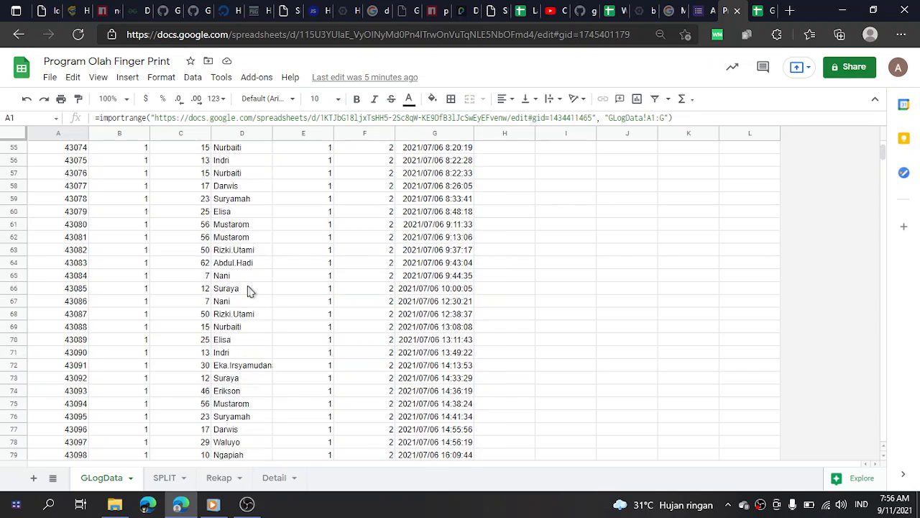
scroll(249, 290, "down", 7)
scroll(250, 290, "down", 9)
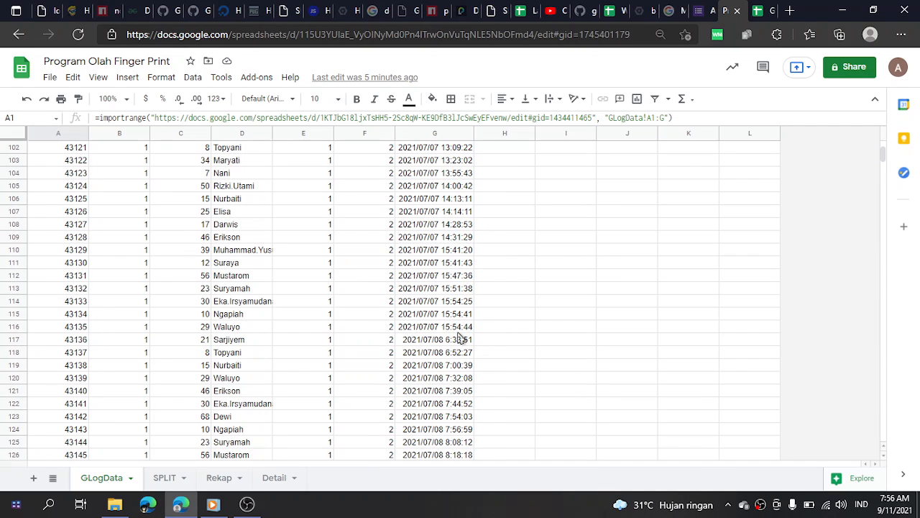
left_click(453, 328)
left_click(432, 379)
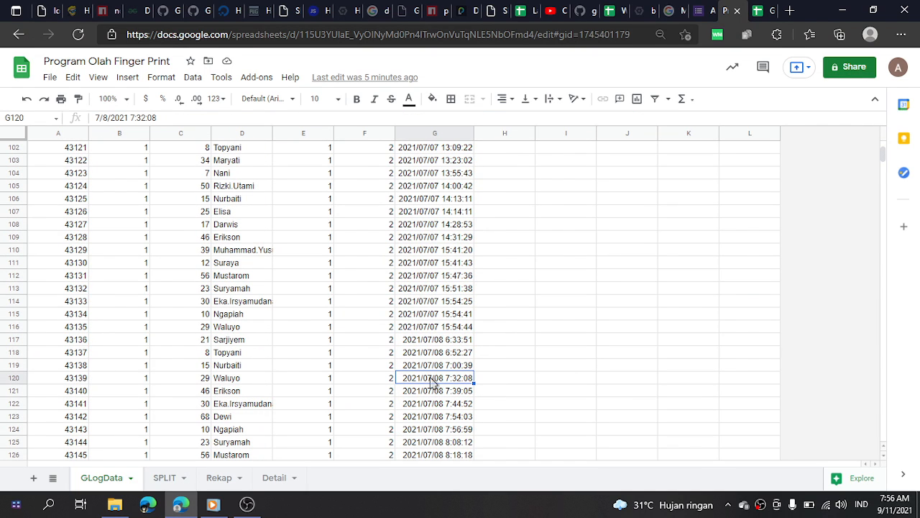
left_click(426, 302)
left_click(429, 392)
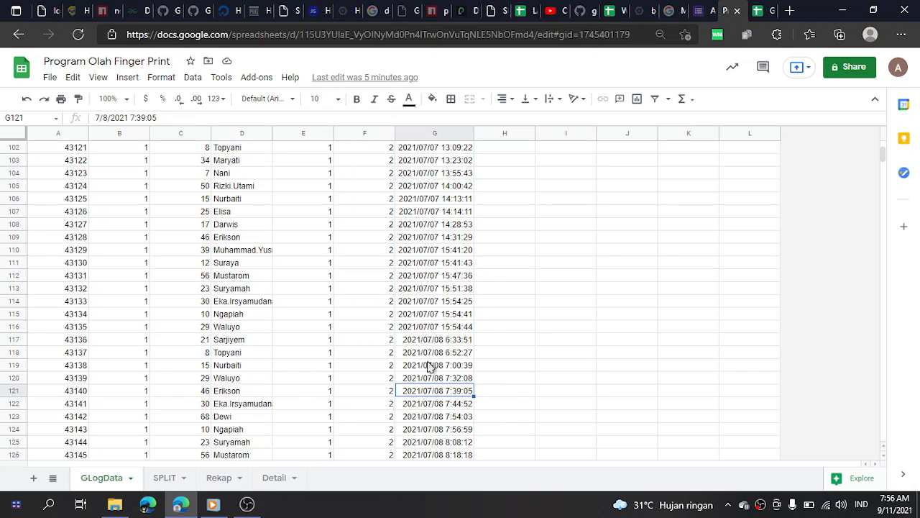
scroll(430, 367, "up", 5)
Return to SPLIT and examine the dates in column C, including C47, back to the first row
left_click(154, 479)
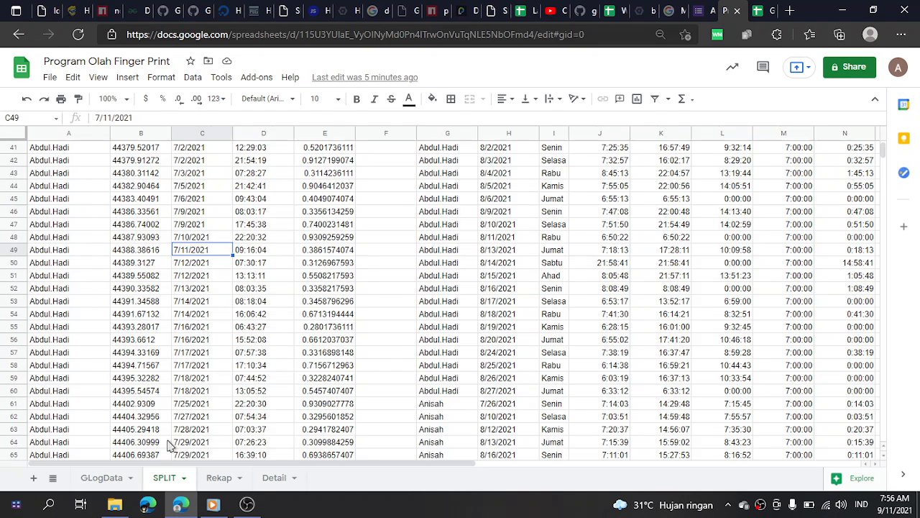
left_click(201, 134)
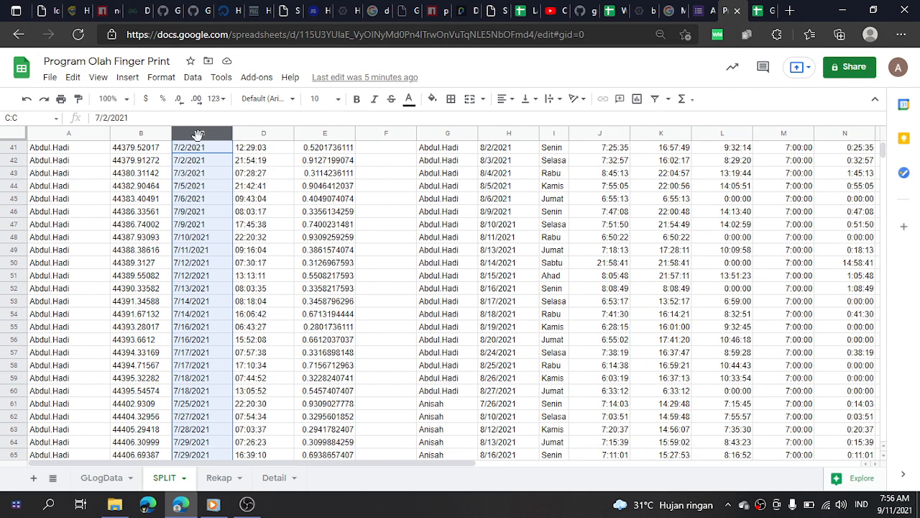
left_click(158, 172)
left_click(207, 224)
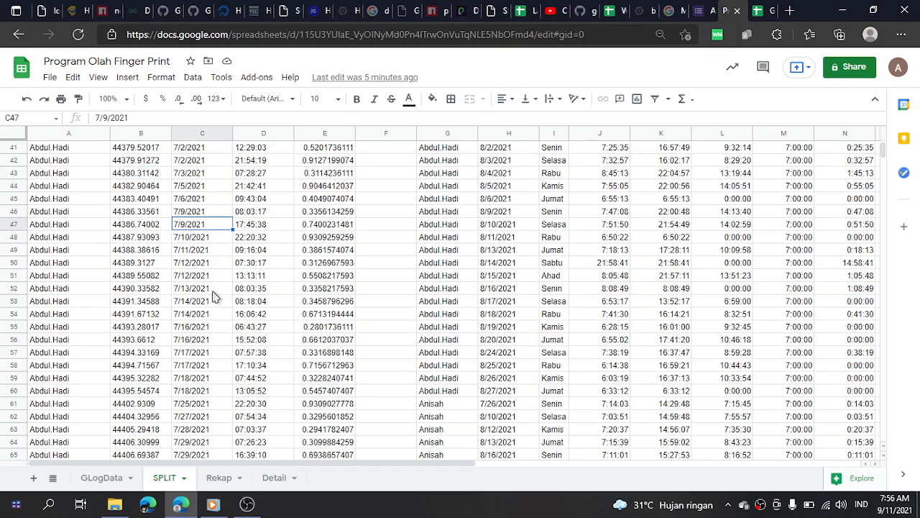
scroll(213, 295, "up", 5)
scroll(214, 296, "up", 8)
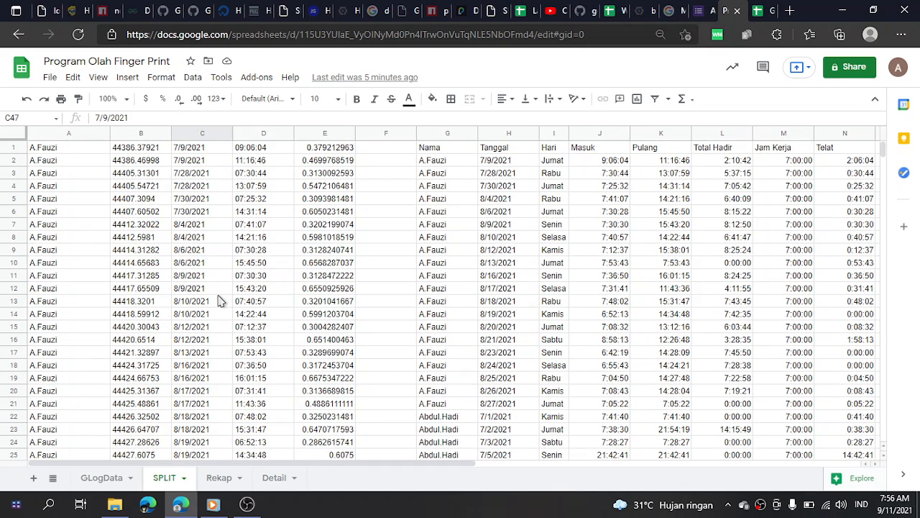
right_click(761, 505)
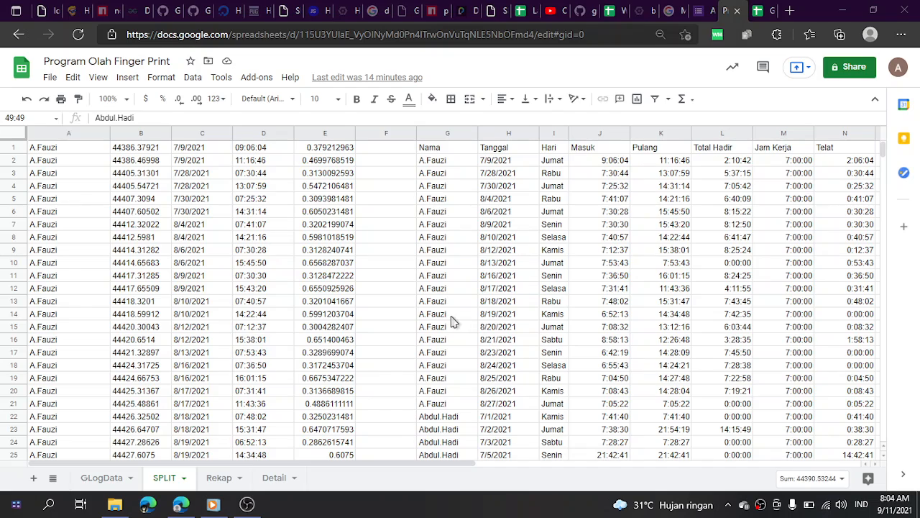
left_click(451, 321)
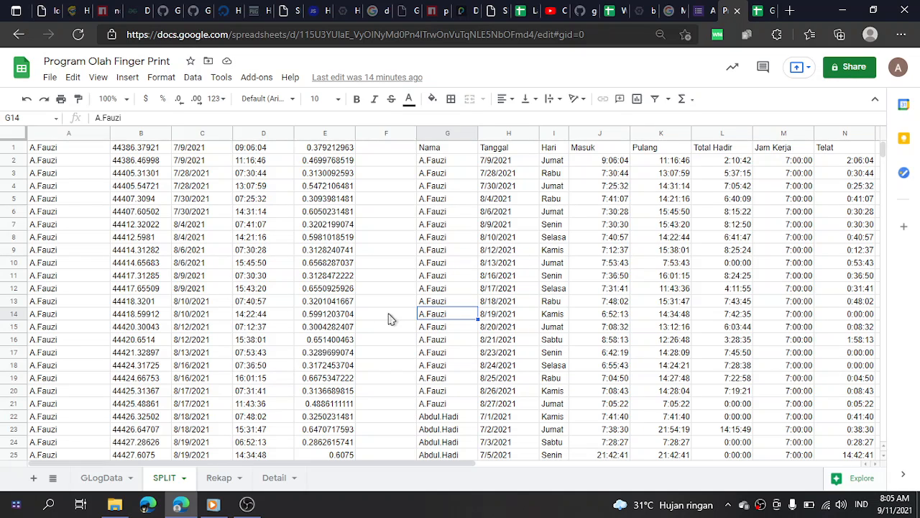
Review the imported entries above G255 in GLogData and check the source spreadsheet's URL, ending back in Program Olah Finger Print
left_click(99, 477)
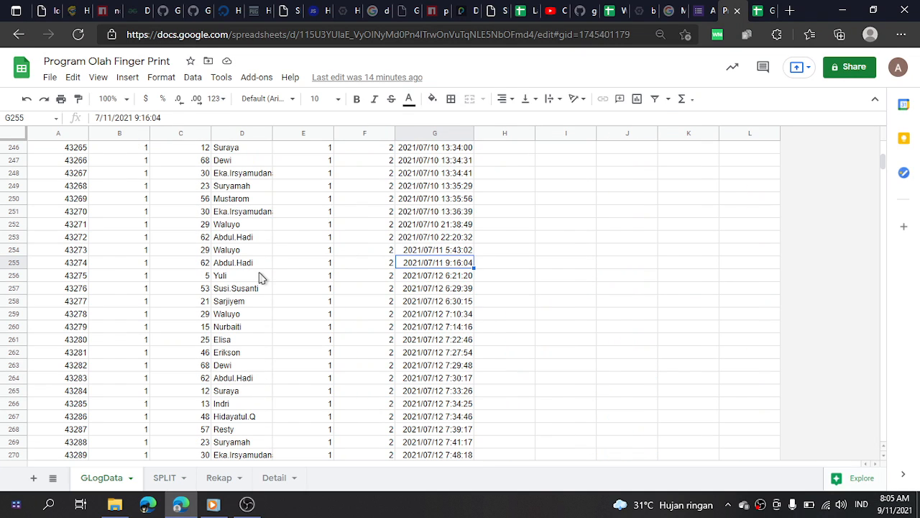
scroll(263, 284, "up", 10)
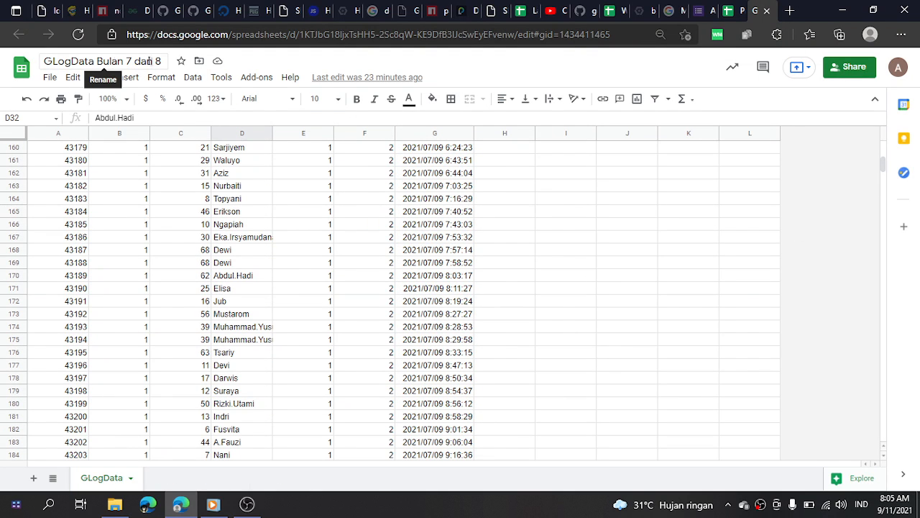
left_click(256, 34)
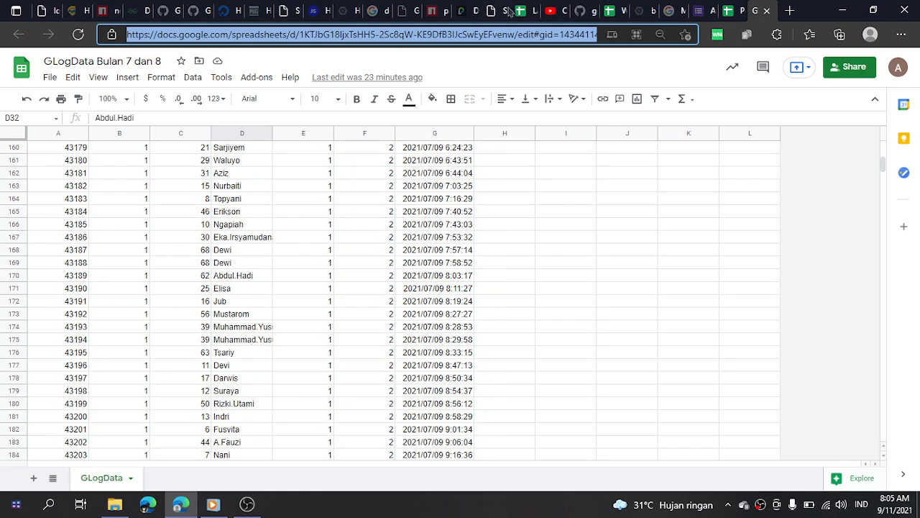
left_click(734, 11)
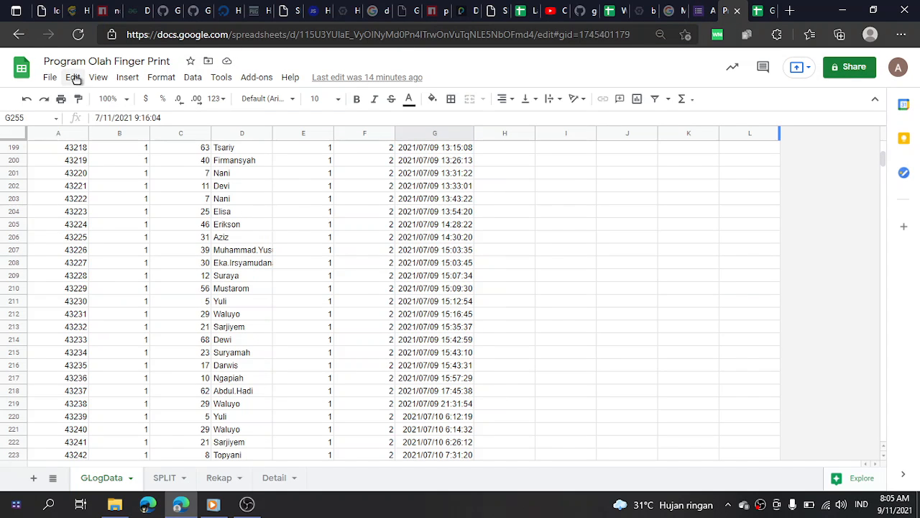
Return to the start of GLogData and inspect the IMPORTRANGE formula in A1
scroll(146, 366, "up", 4)
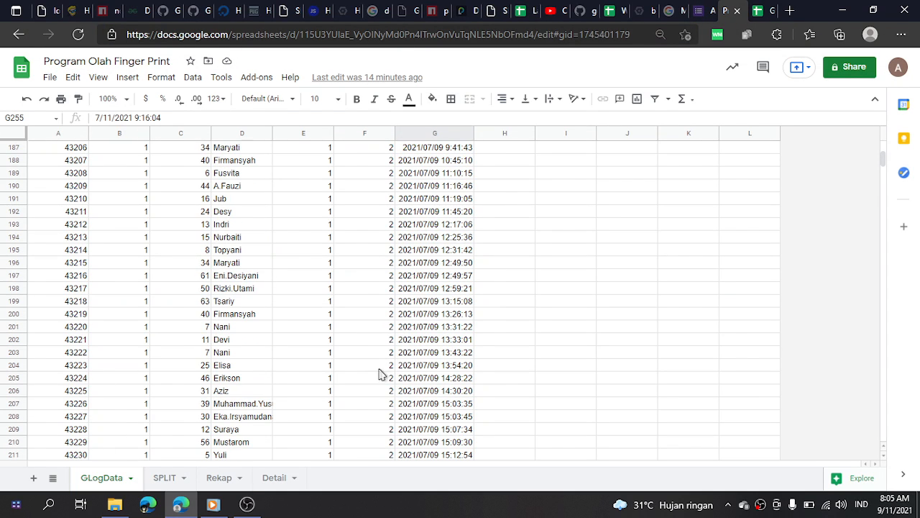
left_click(80, 266)
key("ctrl+Home")
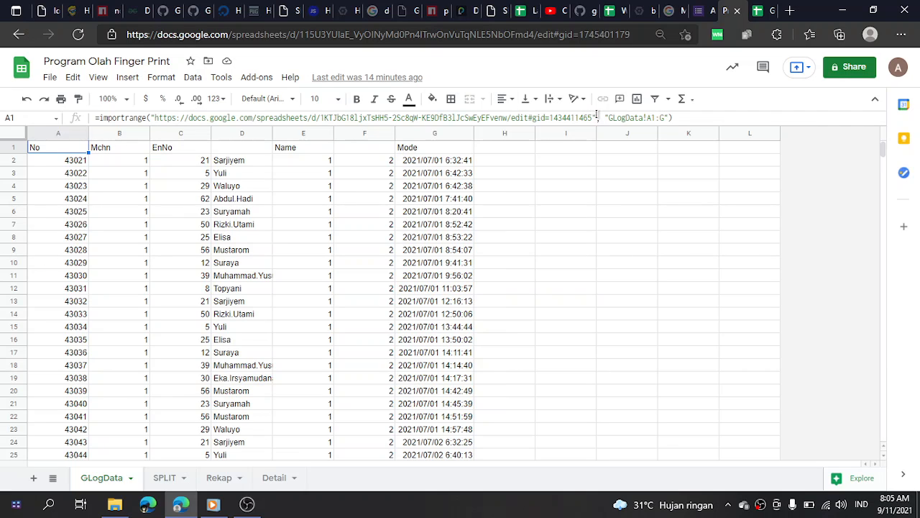
left_click(672, 118)
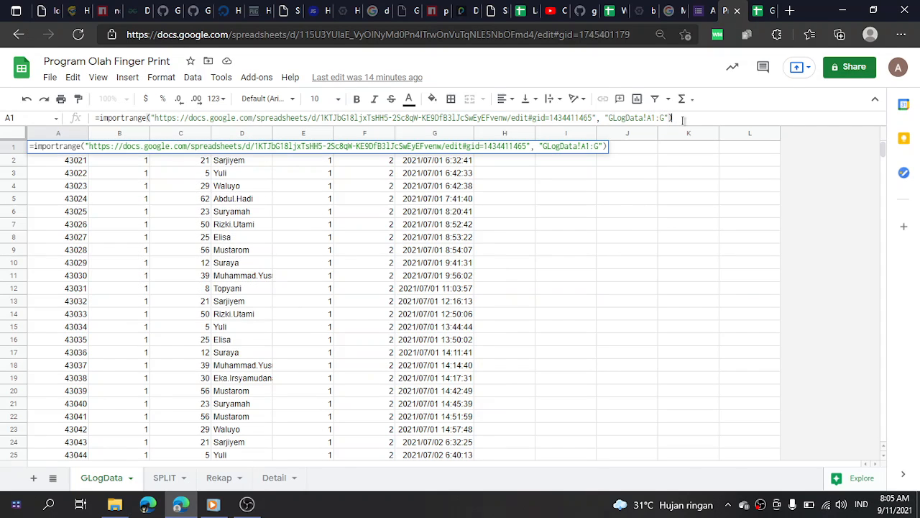
key("Return")
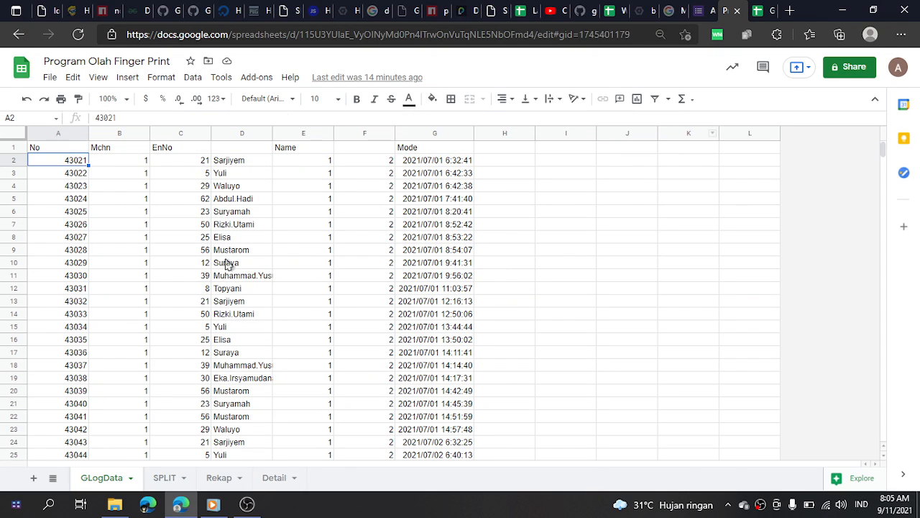
Switch to the SPLIT sheet and inspect the query and the date and time formulas in A1, C1 and D1
key("ctrl+Page_Down")
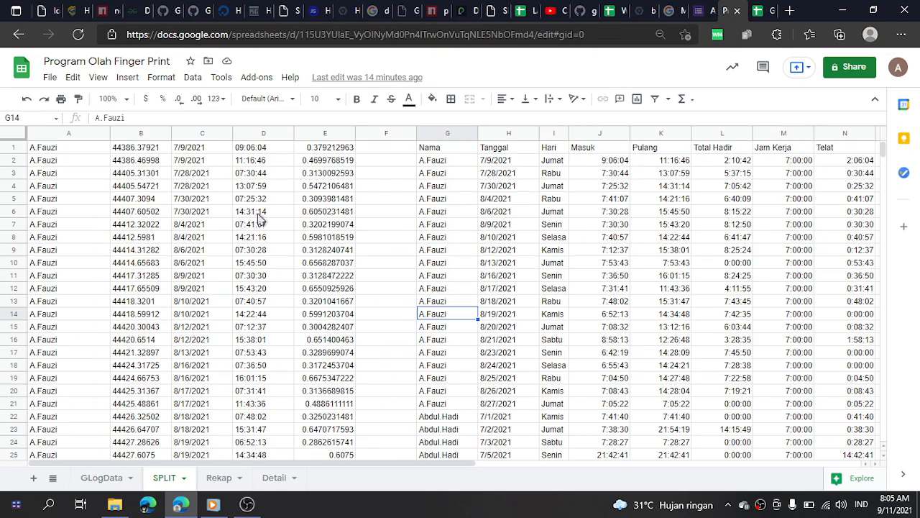
left_click(94, 149)
left_click(207, 148)
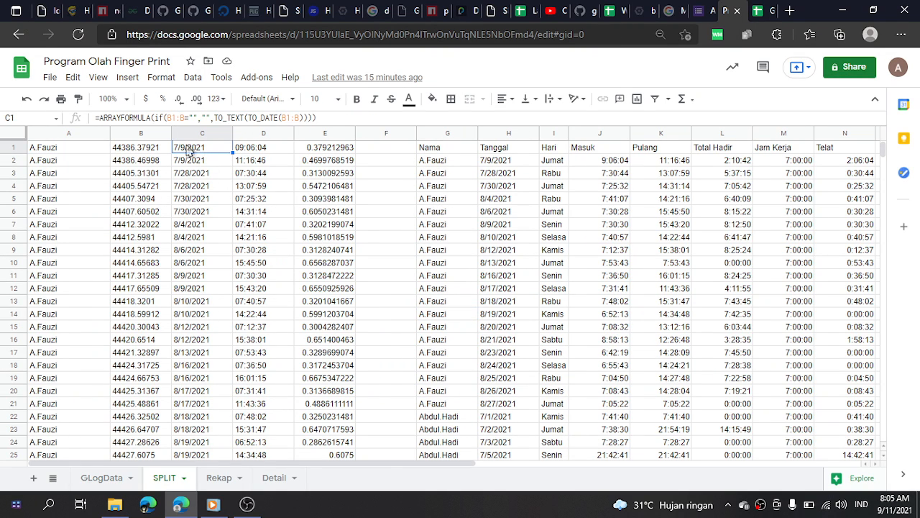
left_click(265, 149)
left_click(207, 150)
left_click(251, 151)
scroll(265, 264, "down", 2)
scroll(264, 266, "up", 3)
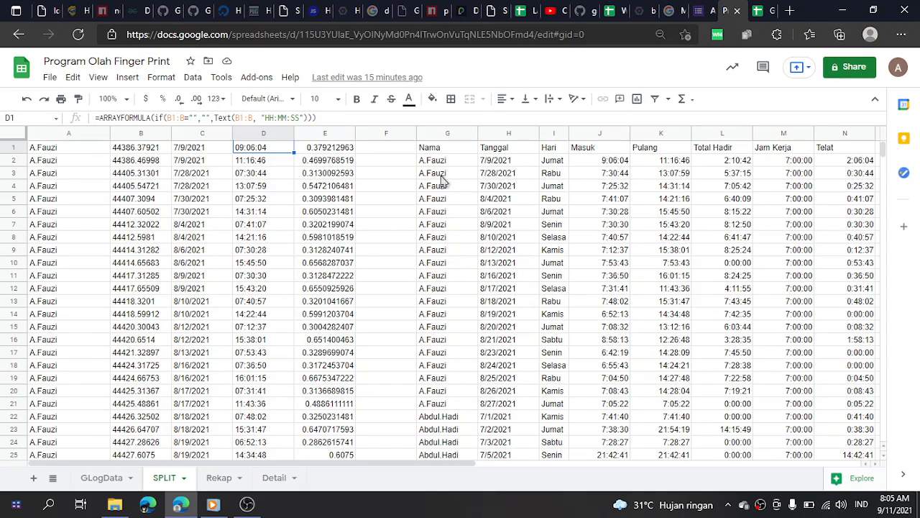
Examine SPLIT's separated scan data in A1:E24 and the individual scan times in D1 through D5
left_click(434, 148)
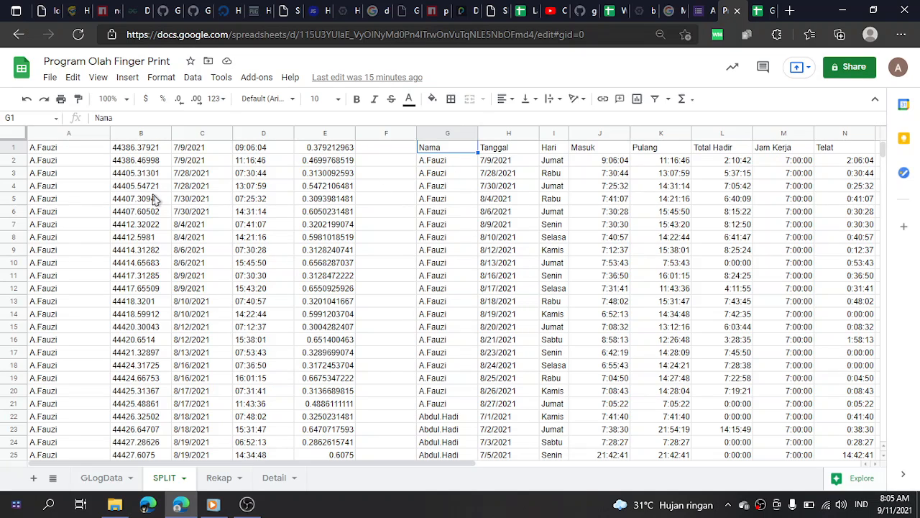
left_click_drag(45, 152, 338, 440)
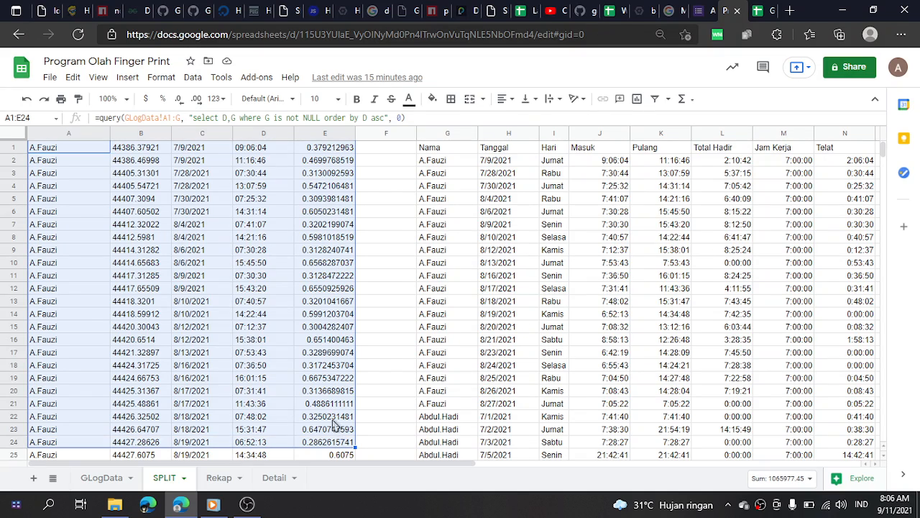
scroll(250, 335, "down", 5)
scroll(213, 340, "up", 3)
scroll(213, 340, "up", 2)
left_click(240, 188)
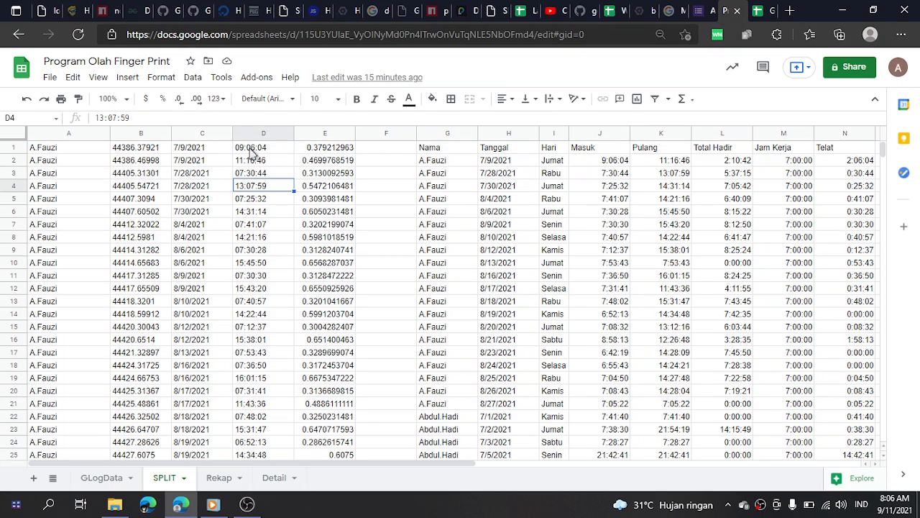
left_click(251, 150)
left_click(255, 160)
left_click(257, 174)
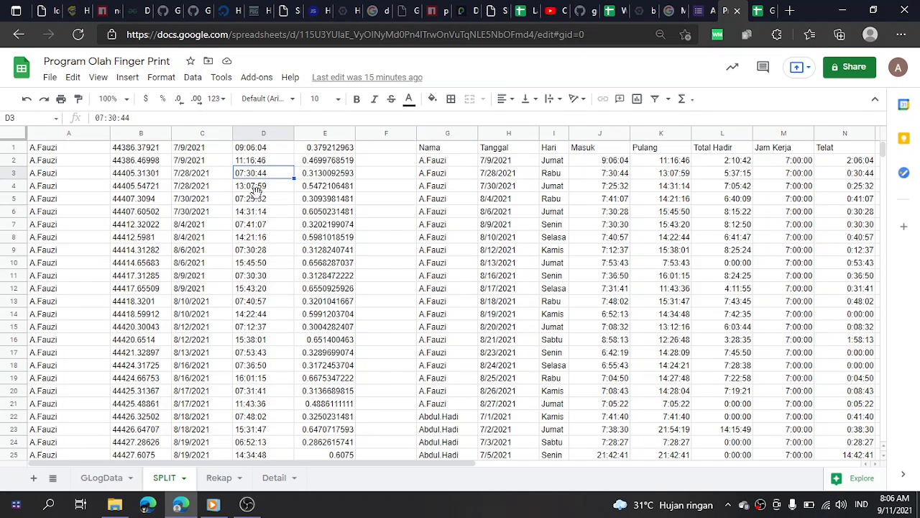
left_click(255, 195)
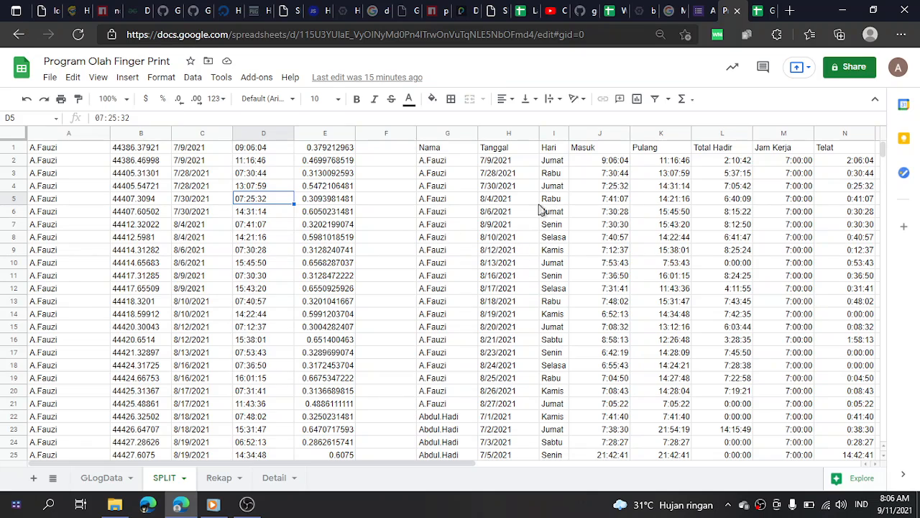
Inspect the formulas behind SPLIT's Nama, Tanggal and Hari columns in G2 and I2
left_click(455, 163)
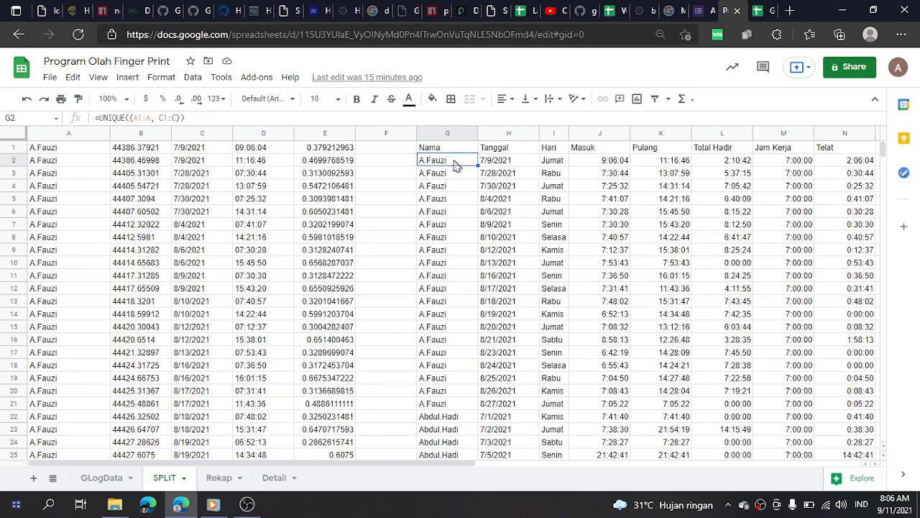
left_click(507, 173)
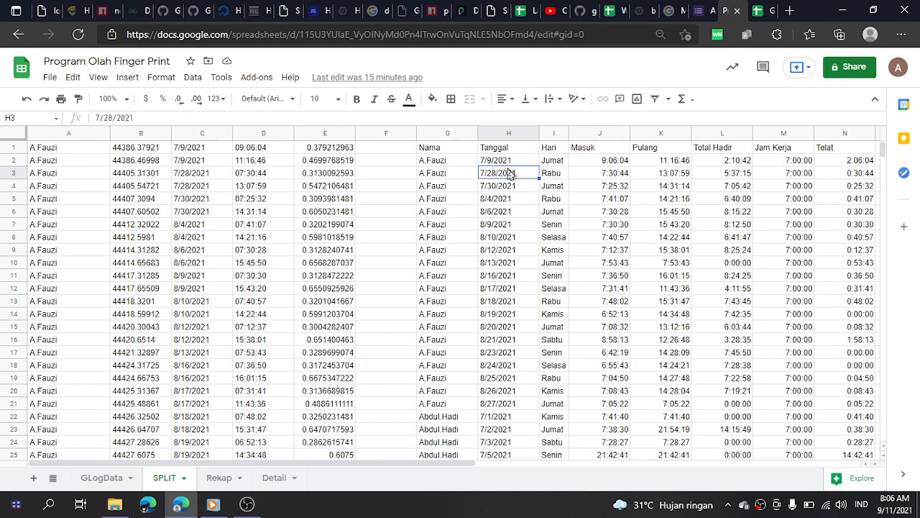
left_click(552, 171)
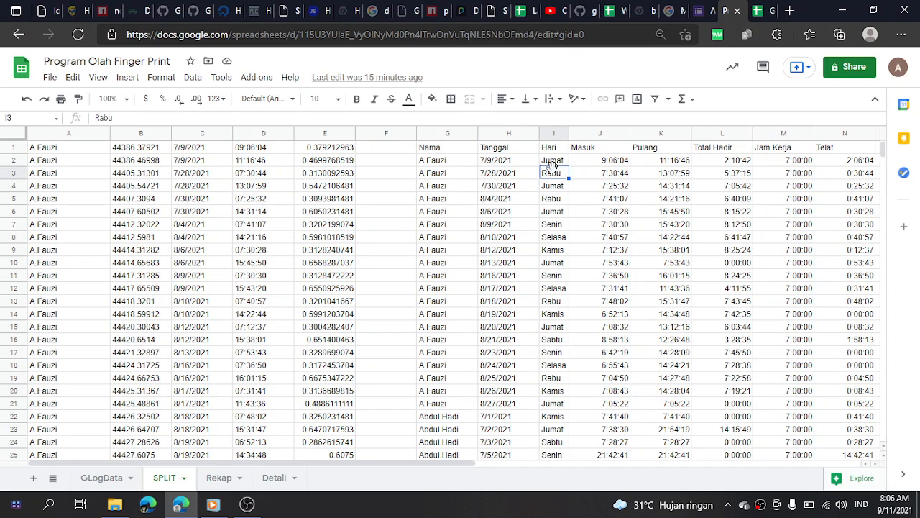
left_click(551, 161)
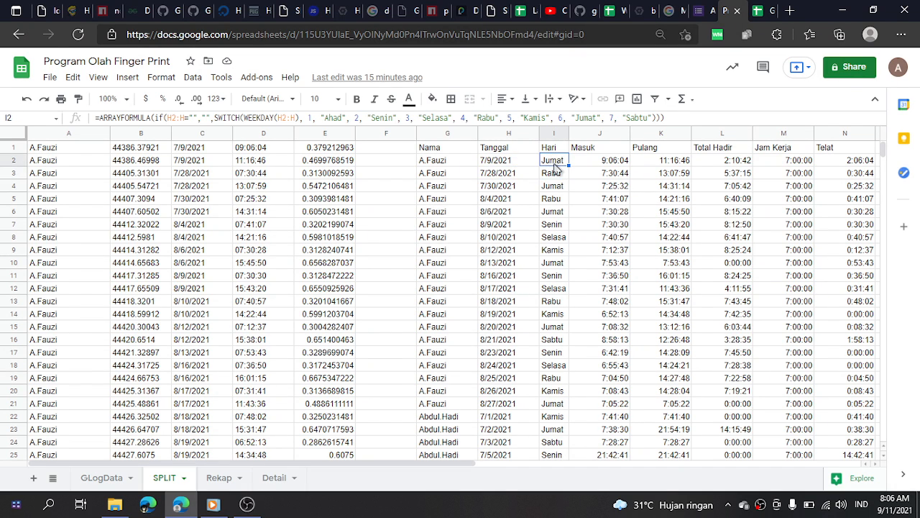
Inspect SPLIT's Masuk, Pulang, Total Hadir, Jam Kerja and Telat cells in row 2 and review the rows below
left_click(596, 165)
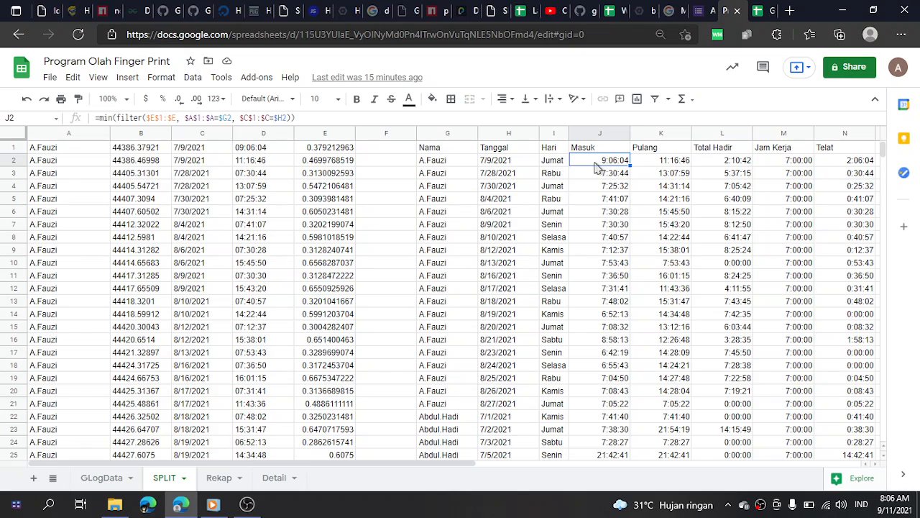
left_click(652, 165)
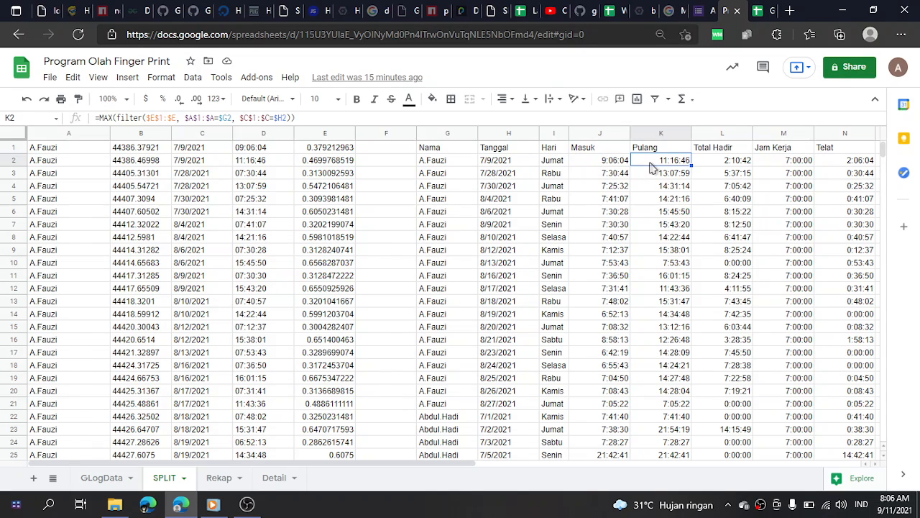
left_click(725, 165)
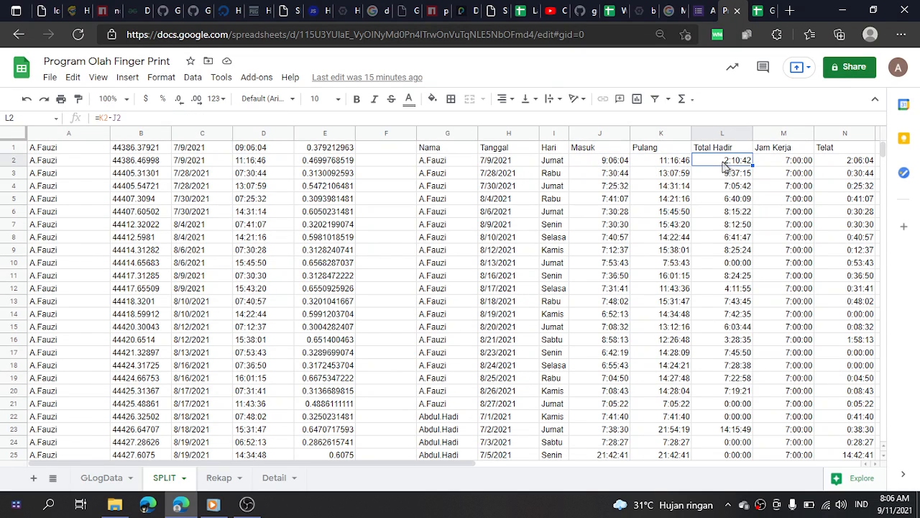
left_click(774, 164)
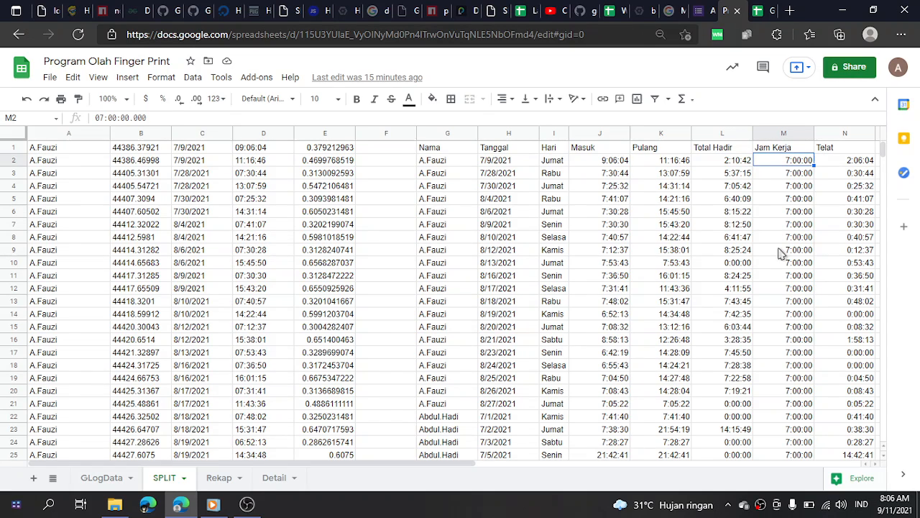
left_click_drag(794, 164, 801, 174)
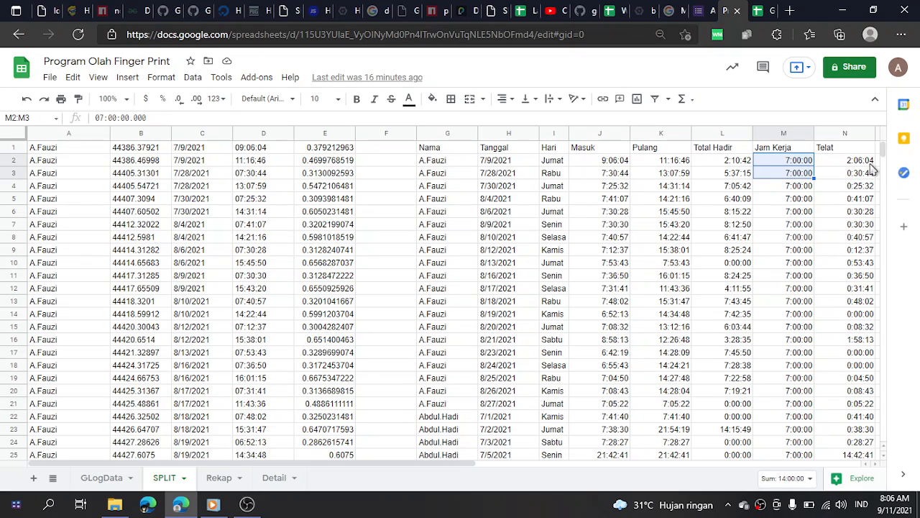
left_click(840, 164)
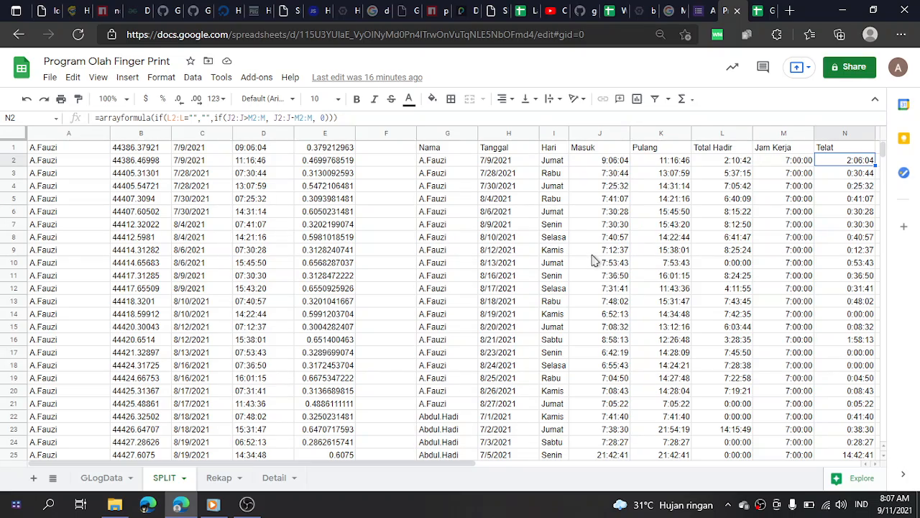
scroll(604, 273, "down", 6)
scroll(615, 284, "up", 2)
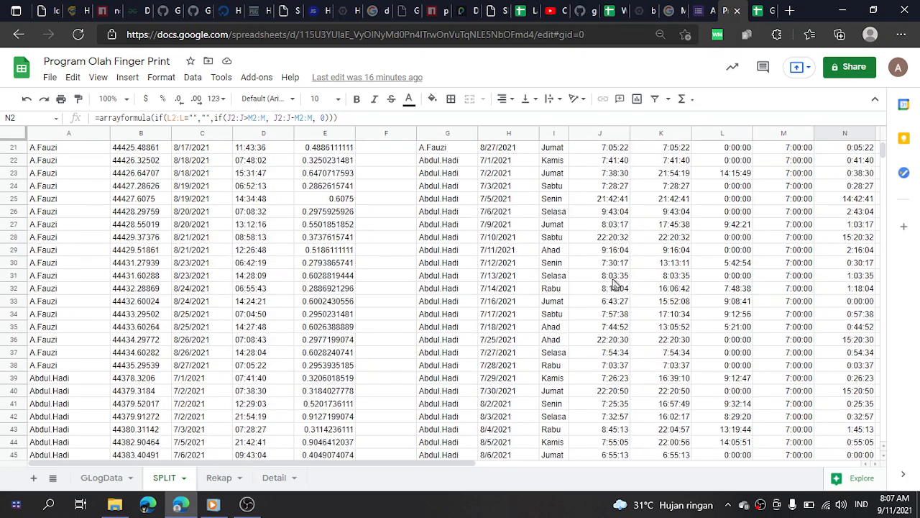
scroll(614, 284, "up", 4)
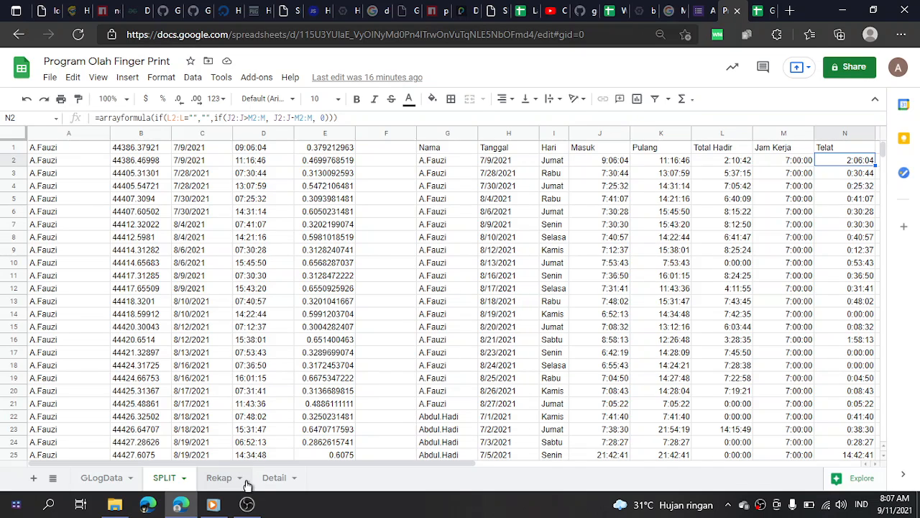
Open the Rekap sheet and inspect the HADIR and JUMLAH JAM HADIR formulas in C2 and D2
left_click(220, 478)
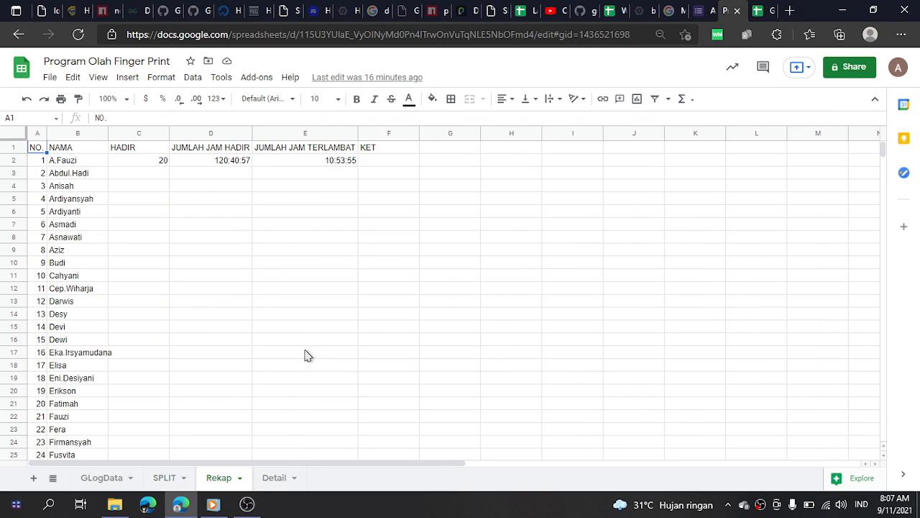
left_click(229, 161)
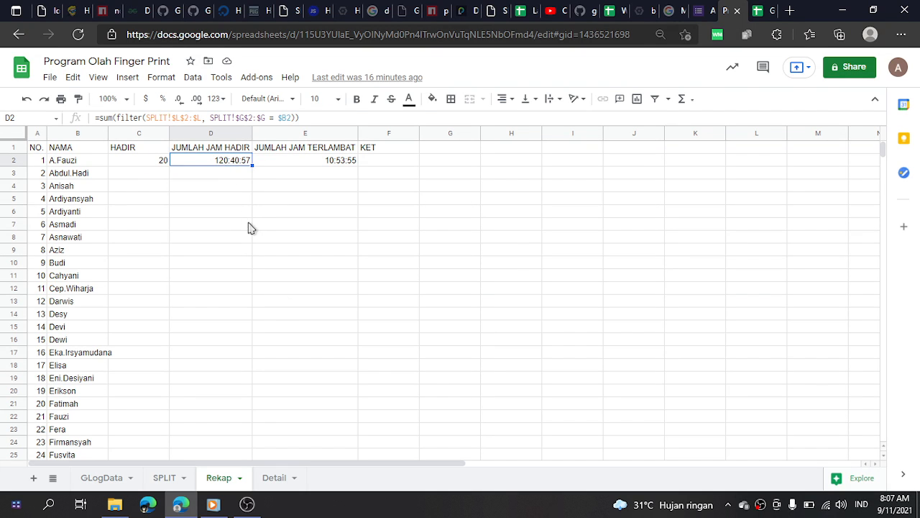
left_click(143, 161)
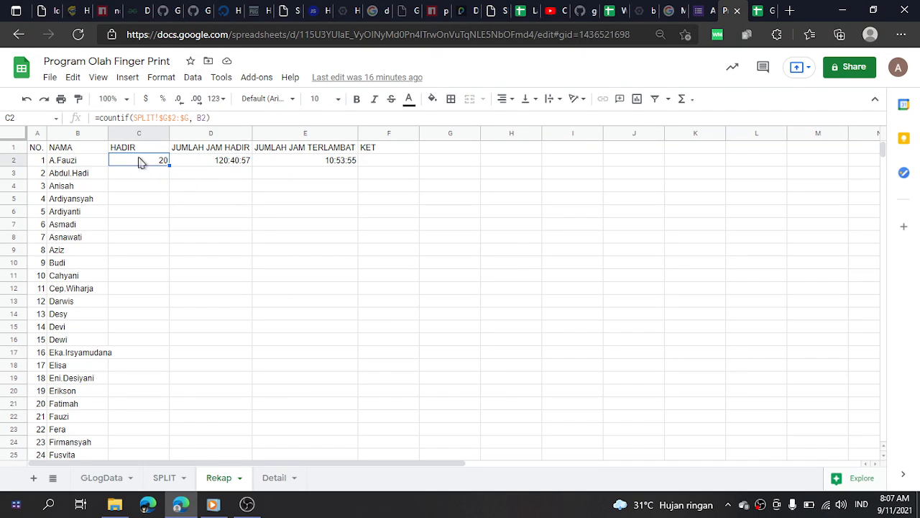
left_click(214, 164)
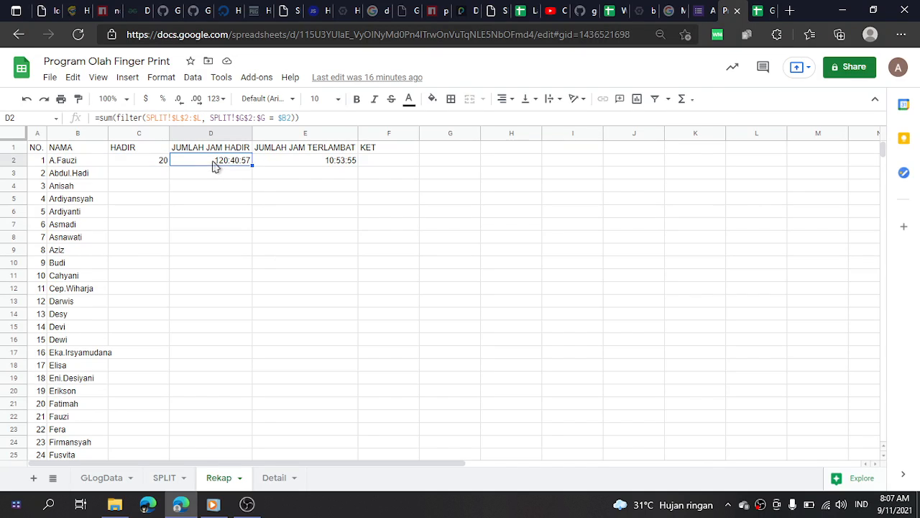
left_click_drag(151, 165, 333, 160)
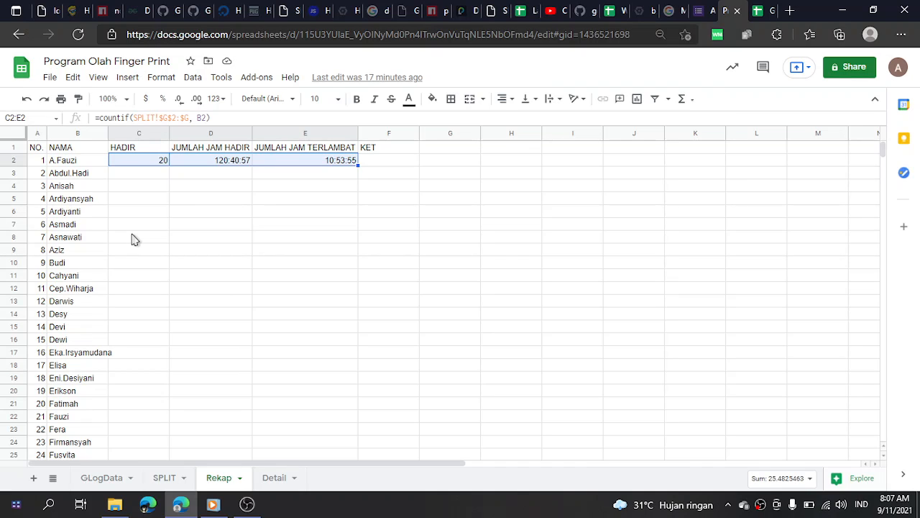
left_click(144, 200)
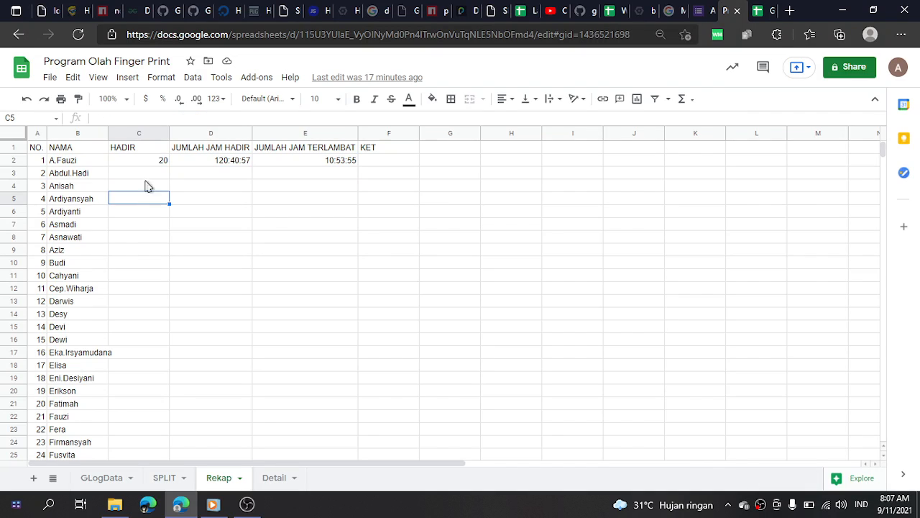
Fill Rekap's HADIR, JUMLAH JAM HADIR and JUMLAH JAM TERLAMBAT formulas from C2:E2 down to row 70
left_click(151, 161)
left_click_drag(189, 160, 342, 161)
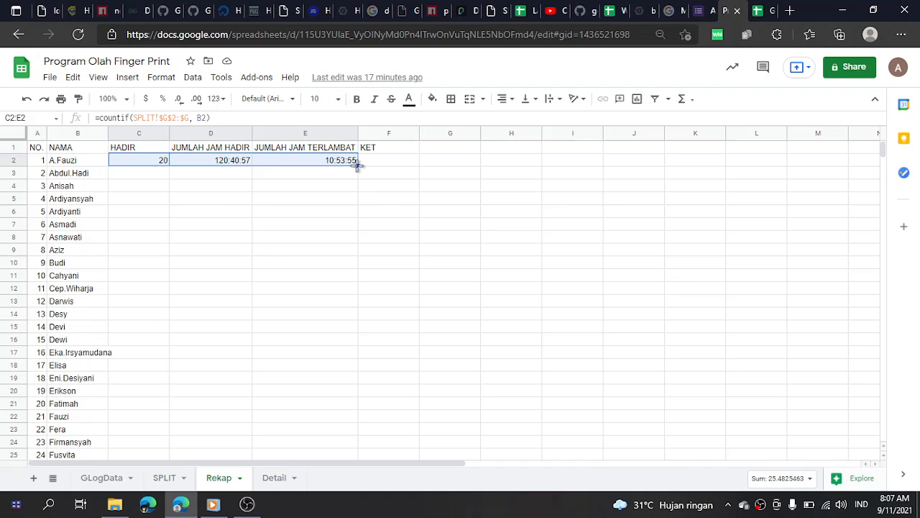
left_click_drag(357, 164, 309, 392)
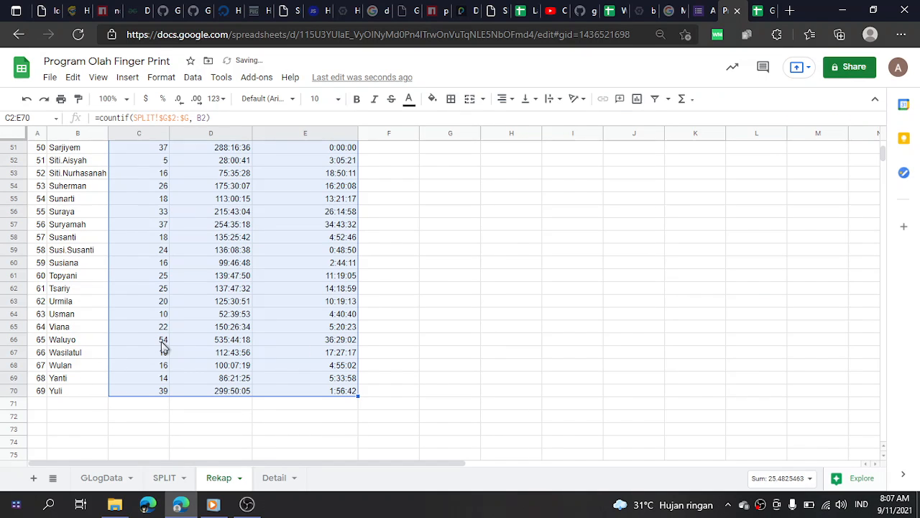
Review the filled Rekap rows from the top and inspect the formulas in C2 and B2
scroll(162, 346, "up", 10)
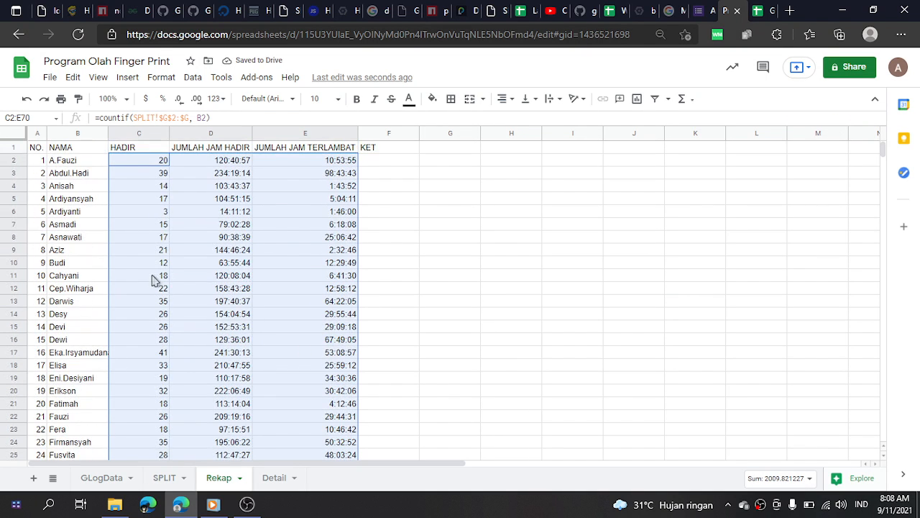
left_click(131, 189)
left_click(147, 164)
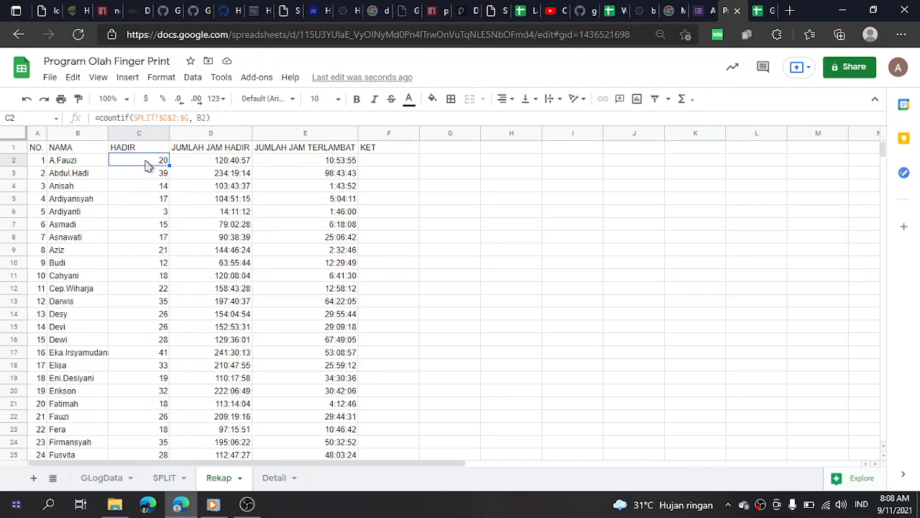
left_click(75, 163)
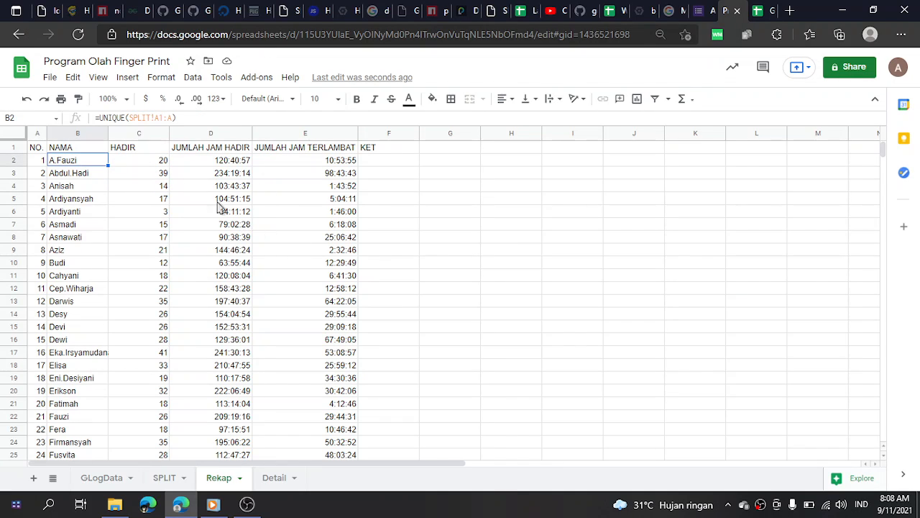
Inspect the HADIR formulas in Rekap's C2 and C3, then examine the Ahad record dated 7/11/2021 in SPLIT row 29
left_click(149, 165)
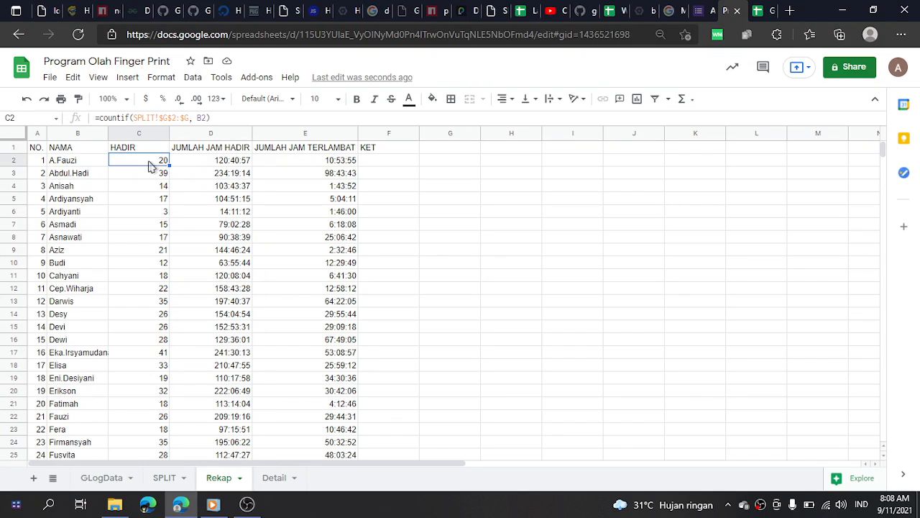
key("Down")
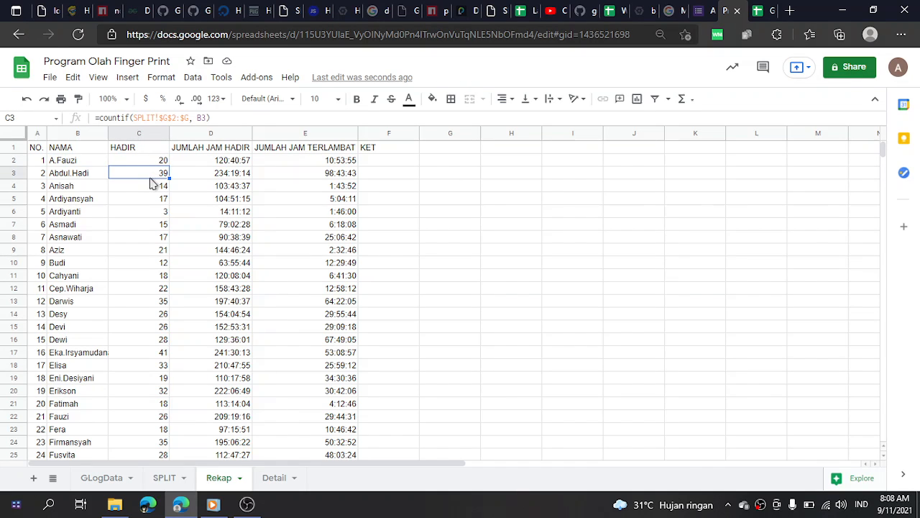
left_click(159, 480)
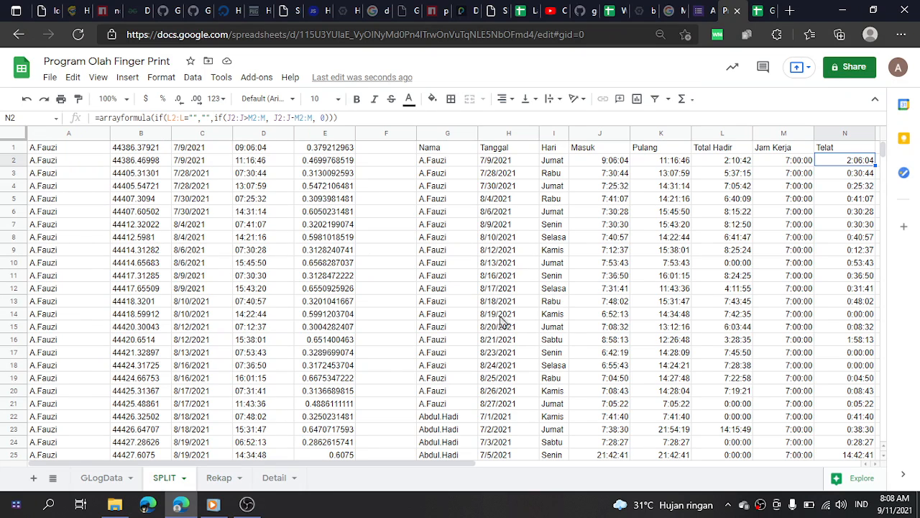
scroll(554, 354, "down", 4)
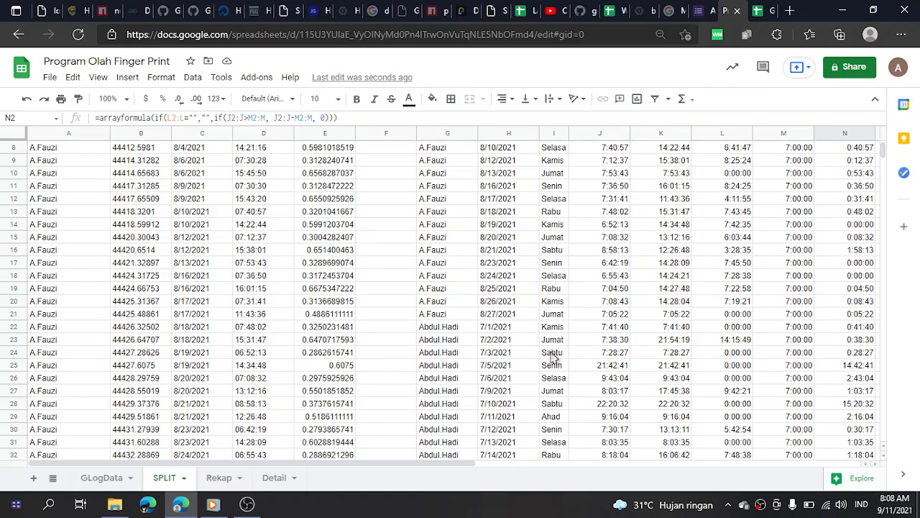
left_click(554, 354)
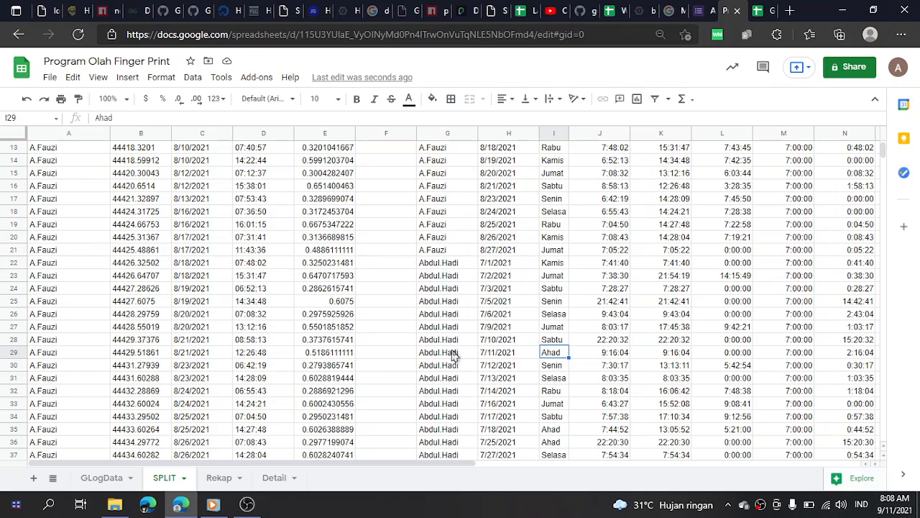
left_click(453, 354)
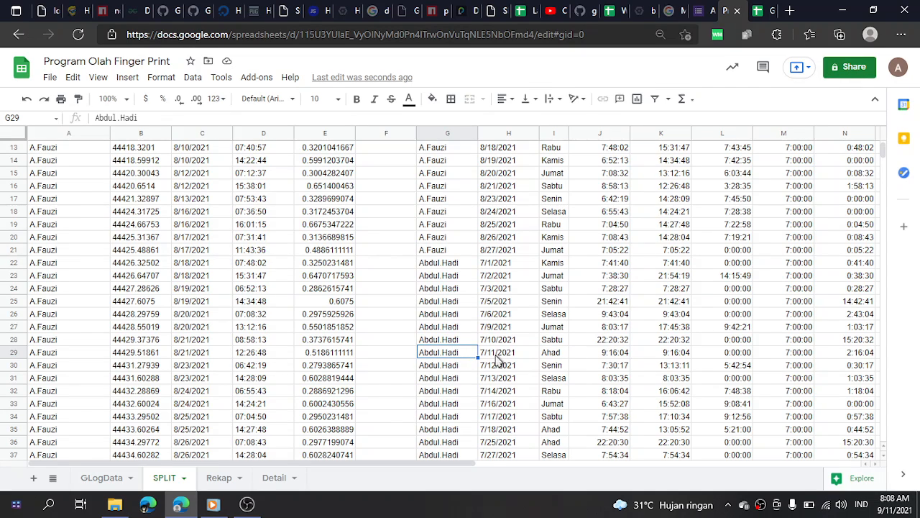
left_click(499, 357)
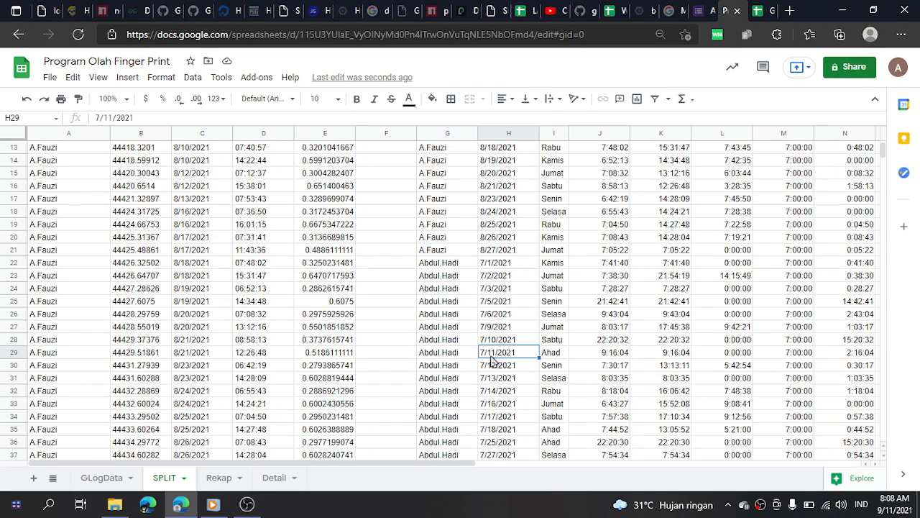
Review the first log entries in the workbook's GLogData sheet
left_click(103, 479)
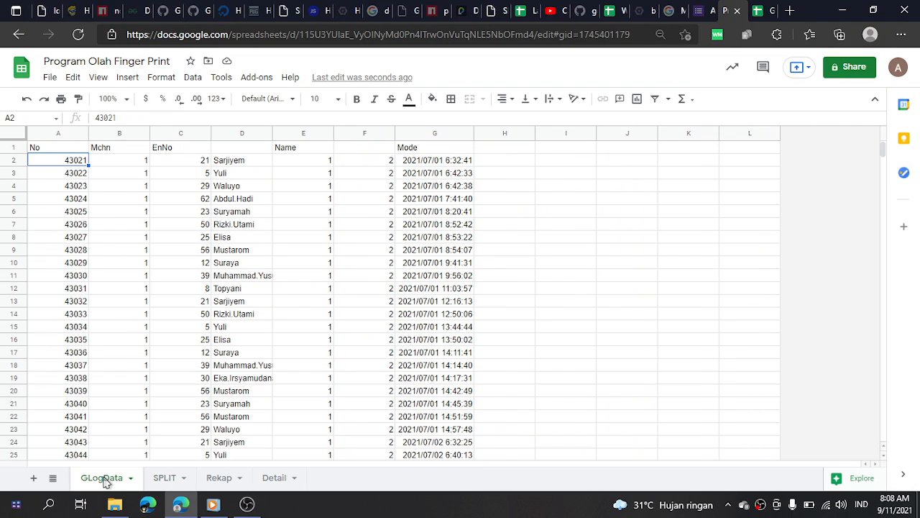
scroll(144, 343, "down", 4)
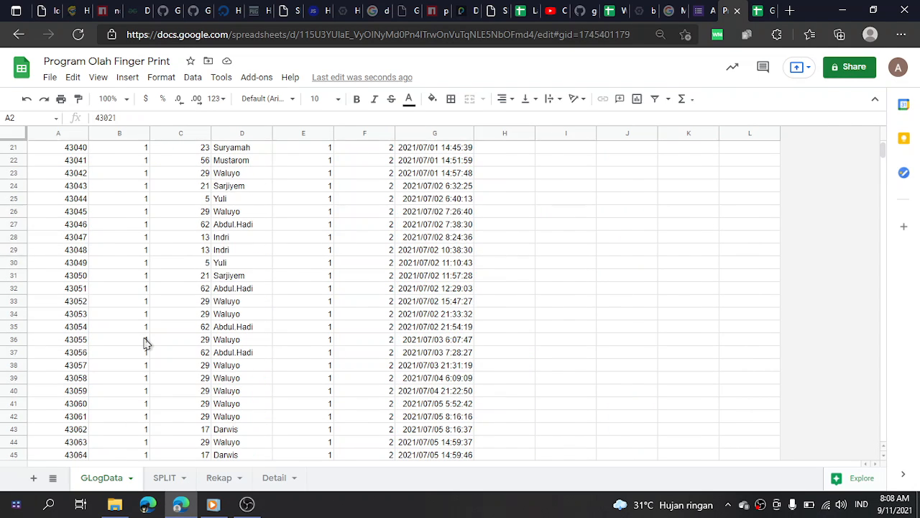
scroll(146, 343, "up", 4)
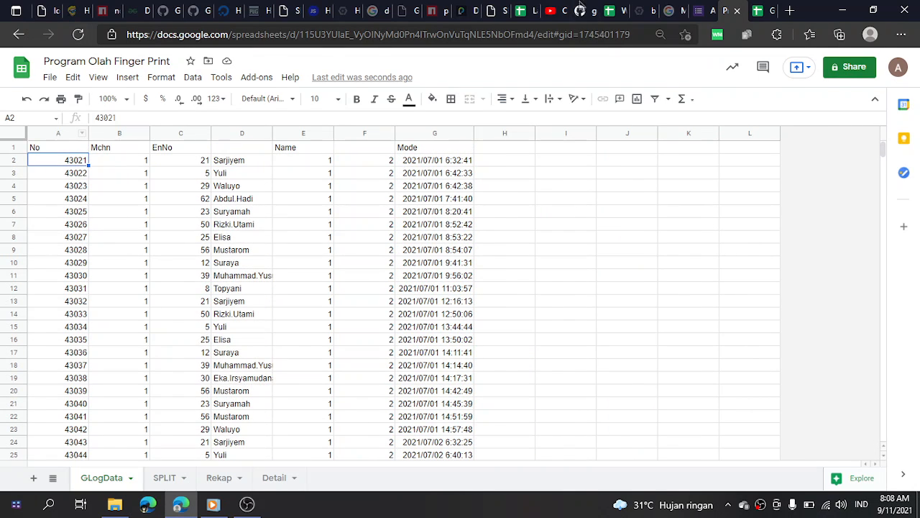
Switch to the GLogData Bulan 7 dan 8 spreadsheet and delete rows 254-255, which hold the 2021/07/11 scans
left_click(757, 10)
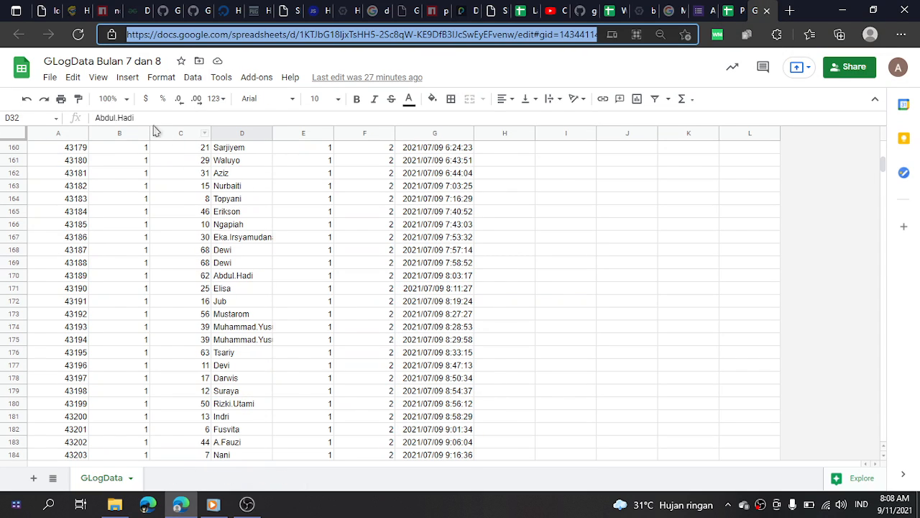
left_click(395, 352)
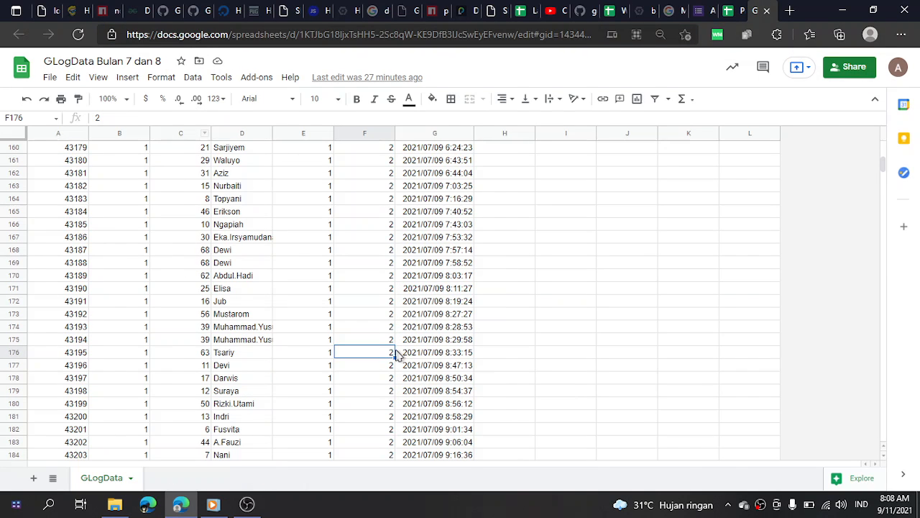
scroll(395, 352, "down", 10)
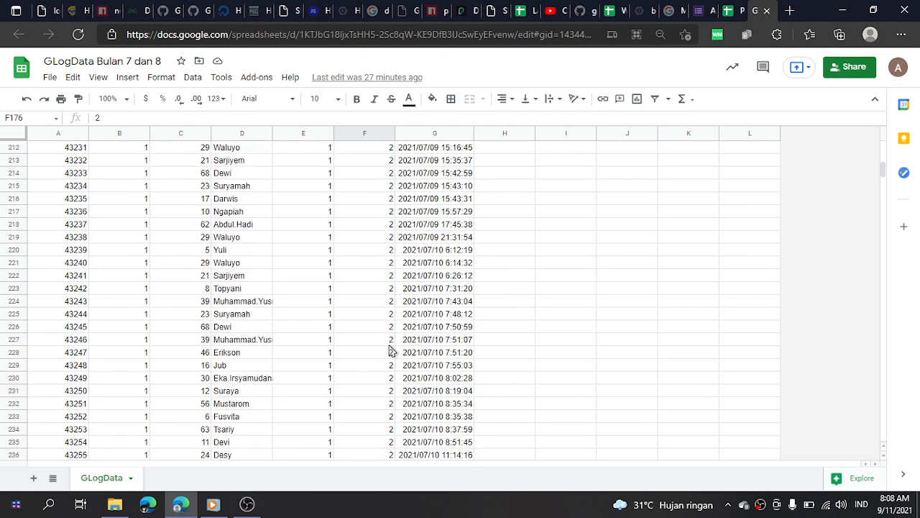
scroll(392, 351, "down", 8)
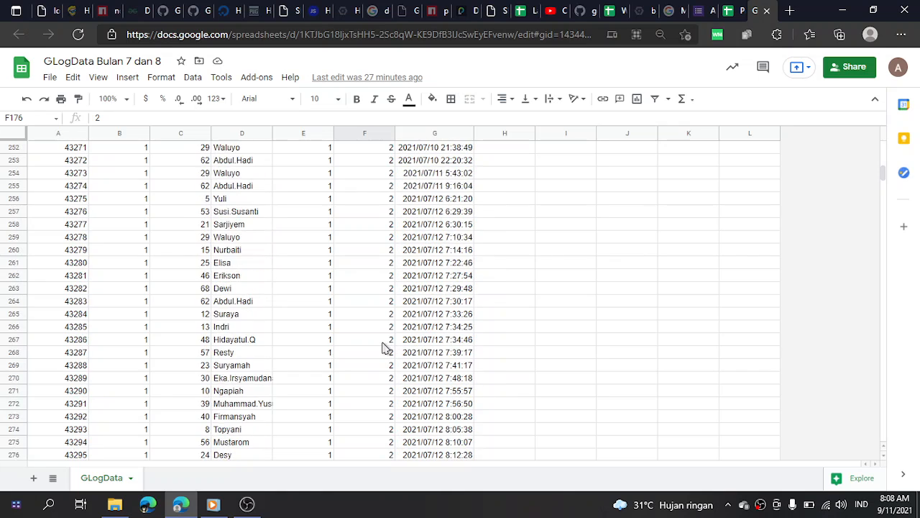
scroll(386, 349, "up", 3)
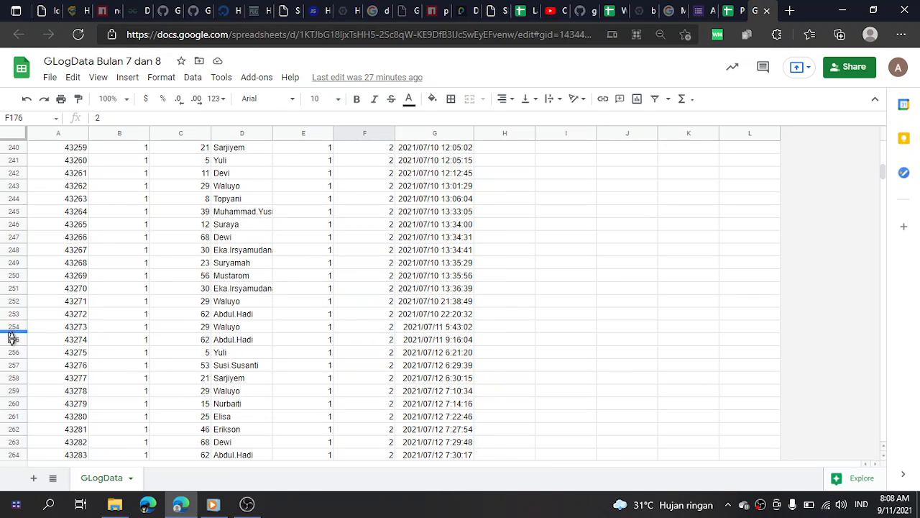
left_click_drag(12, 332, 11, 331)
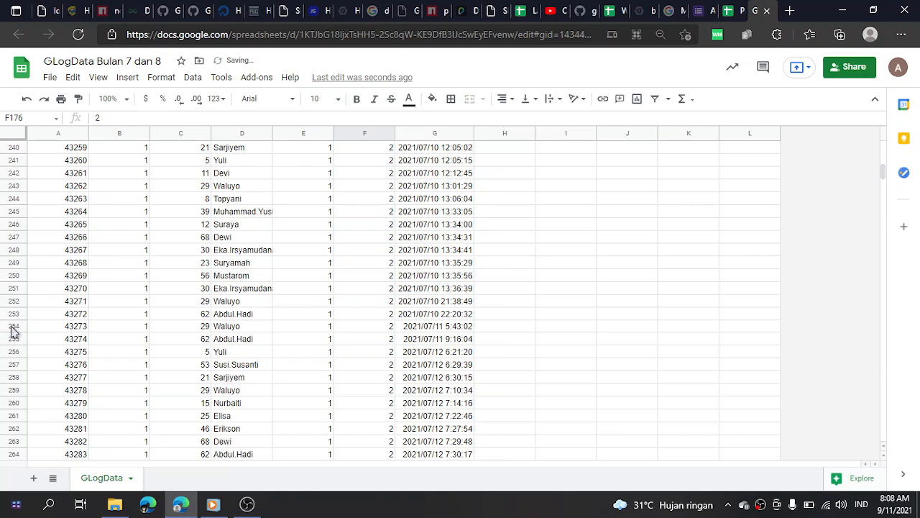
left_click(12, 327)
left_click(14, 339, "shift")
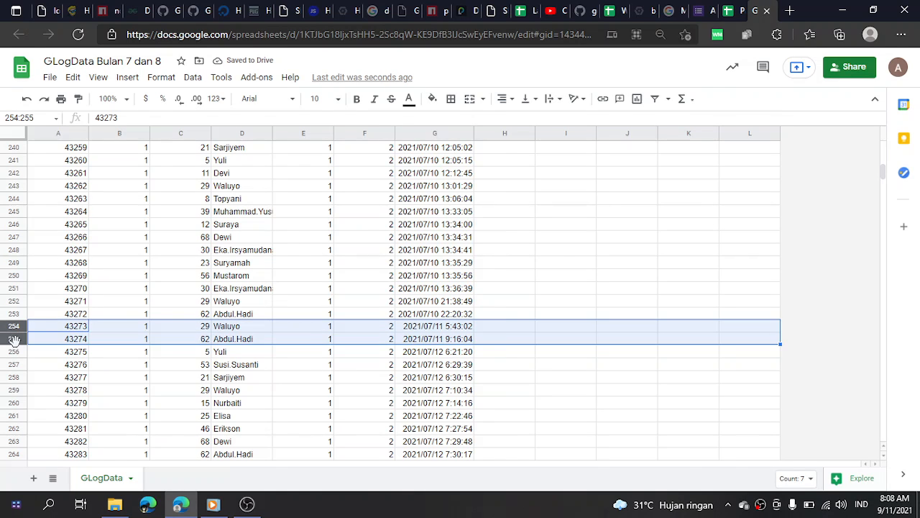
right_click(14, 340)
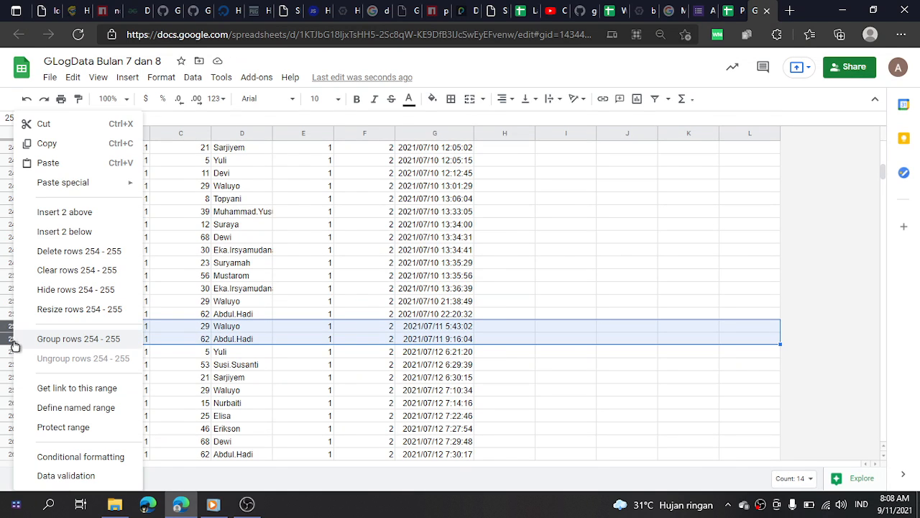
left_click(71, 253)
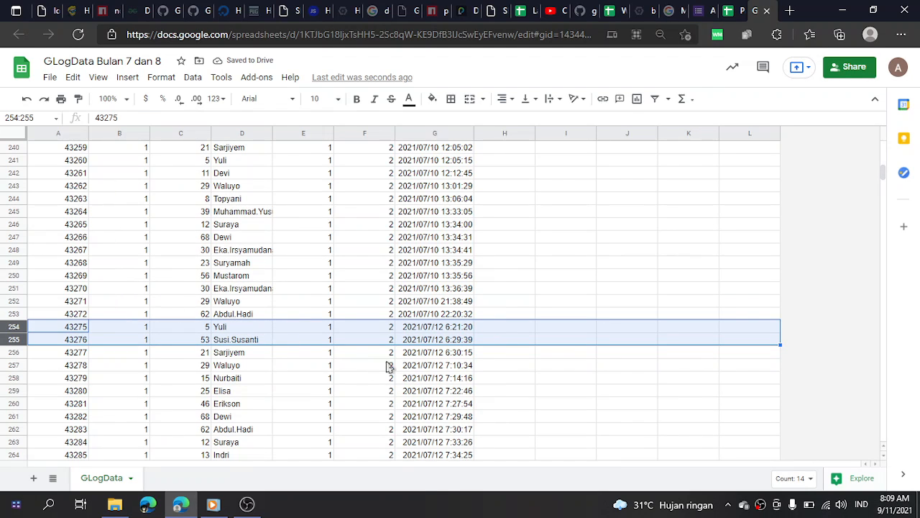
left_click(351, 367)
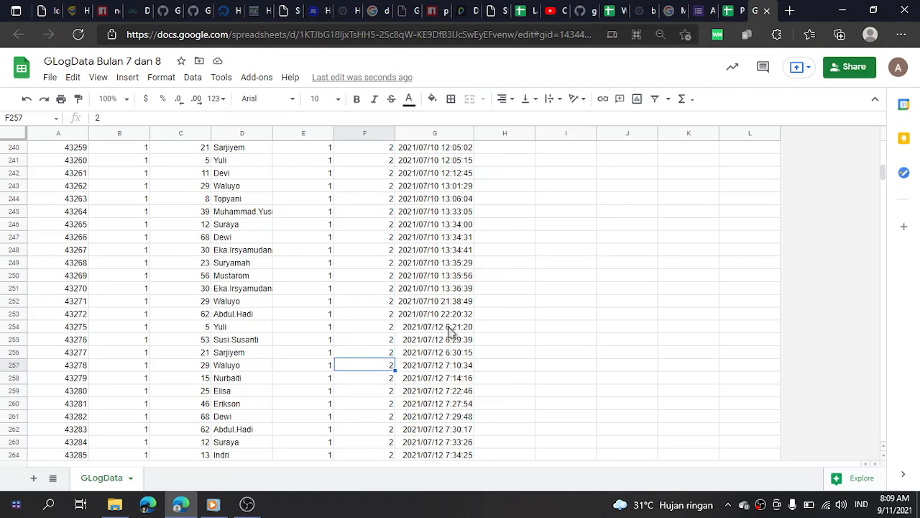
Return to SPLIT in Program Olah Finger Print, check the dates around row 29 and select the Ahad entries in H34:I35
left_click(733, 11)
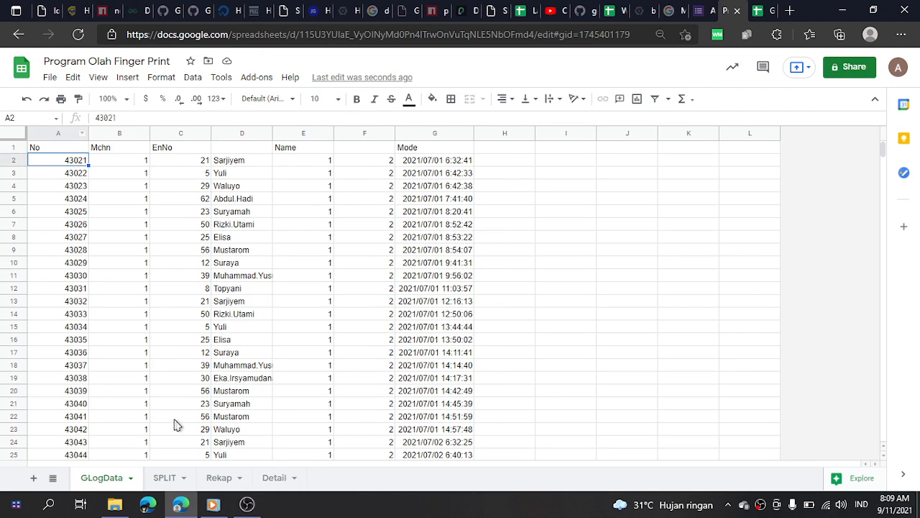
left_click(168, 477)
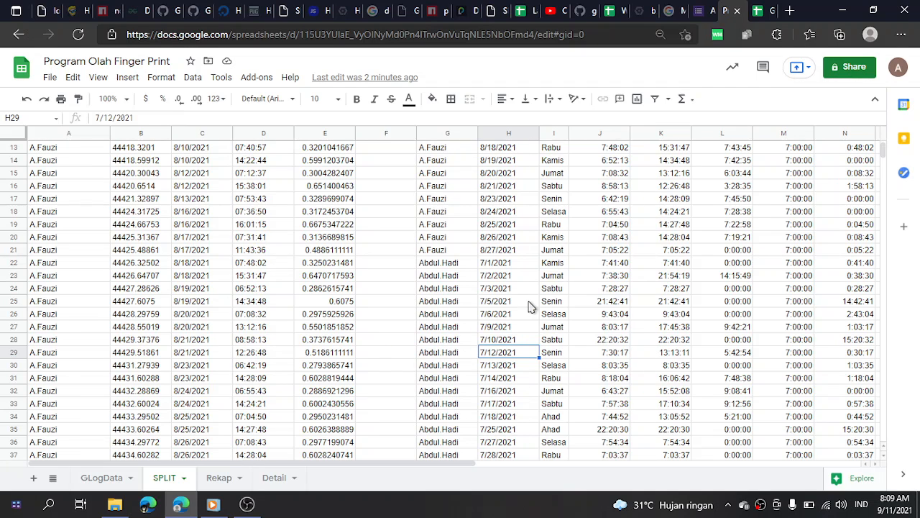
scroll(532, 302, "down", 3)
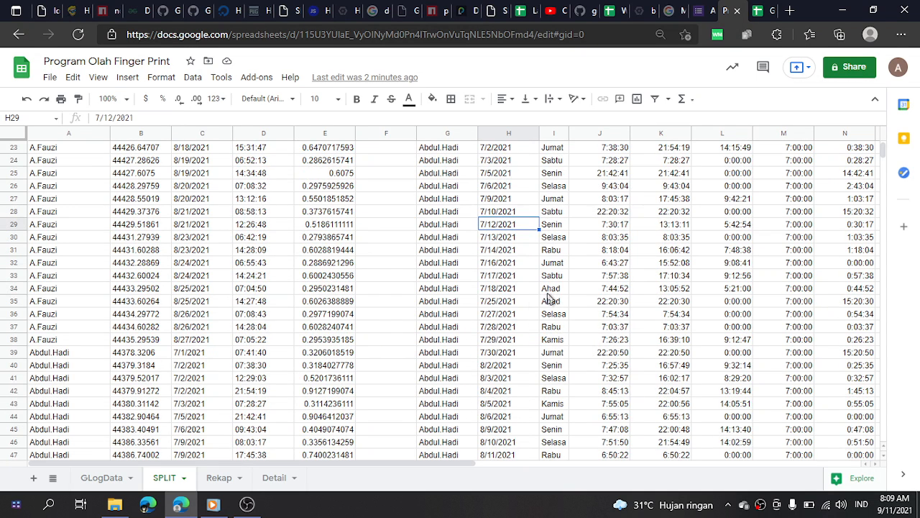
left_click_drag(497, 288, 563, 307)
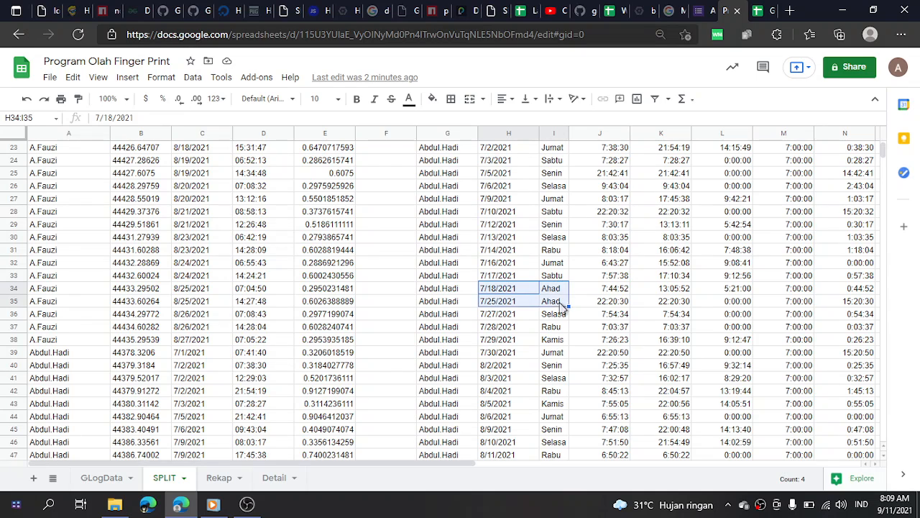
left_click(761, 10)
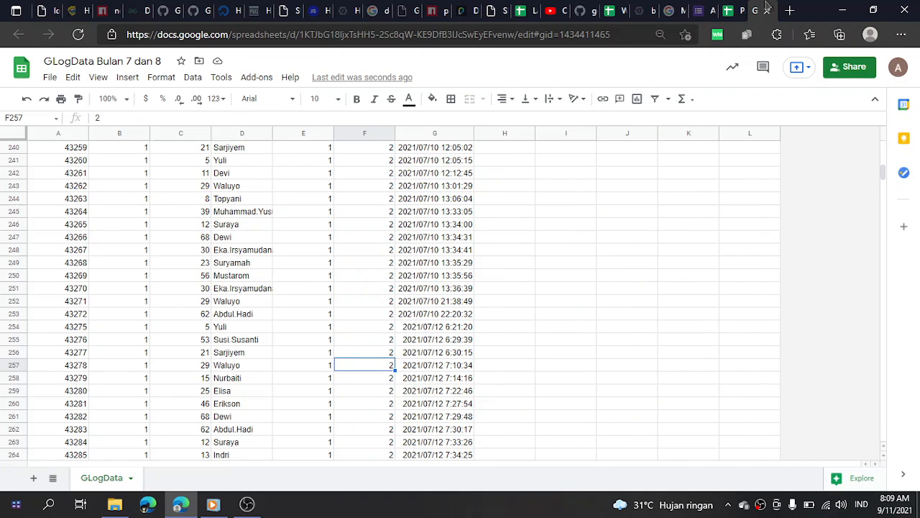
left_click(743, 9)
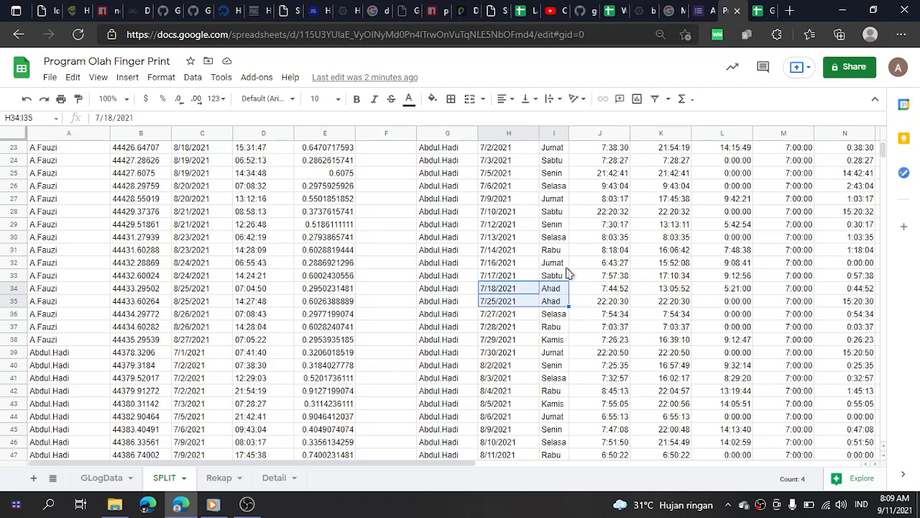
left_click(81, 479)
left_click(157, 480)
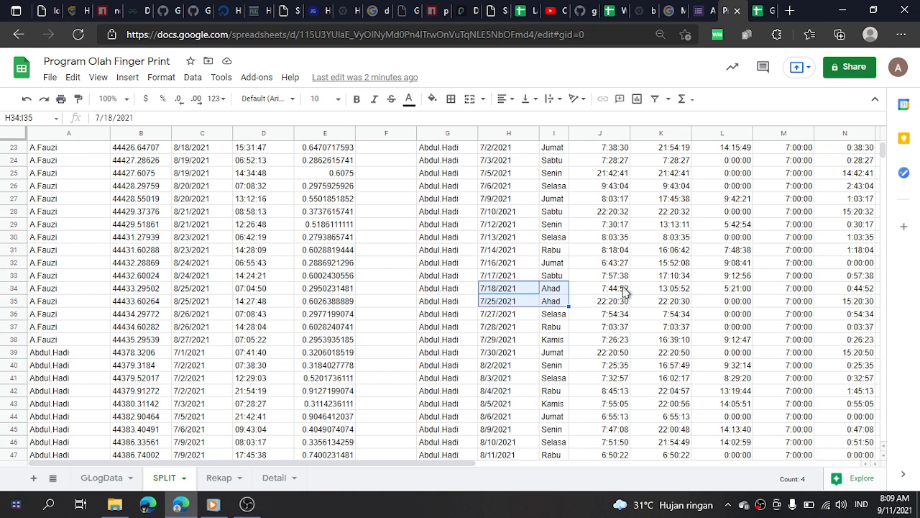
Inspect SPLIT's Masuk formula in J33 and Nama formula in G2, and review the attendance rows below
left_click(617, 282)
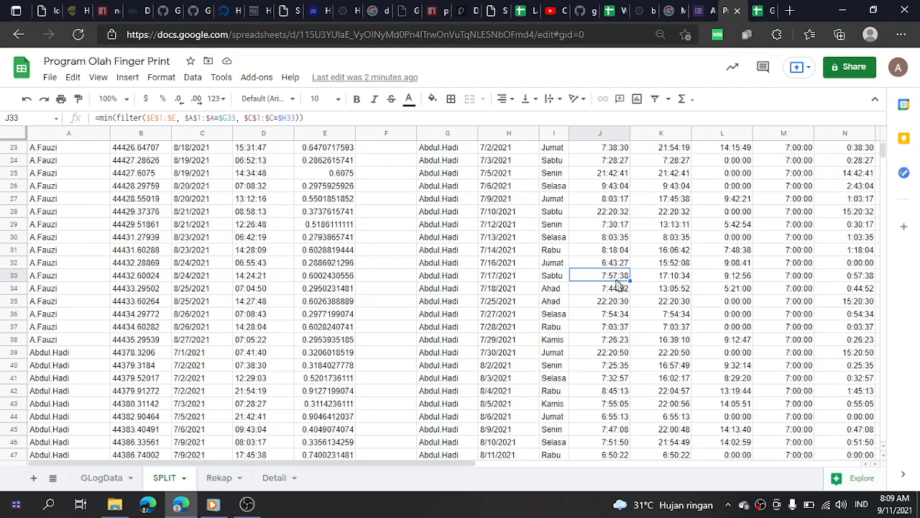
scroll(603, 277, "up", 7)
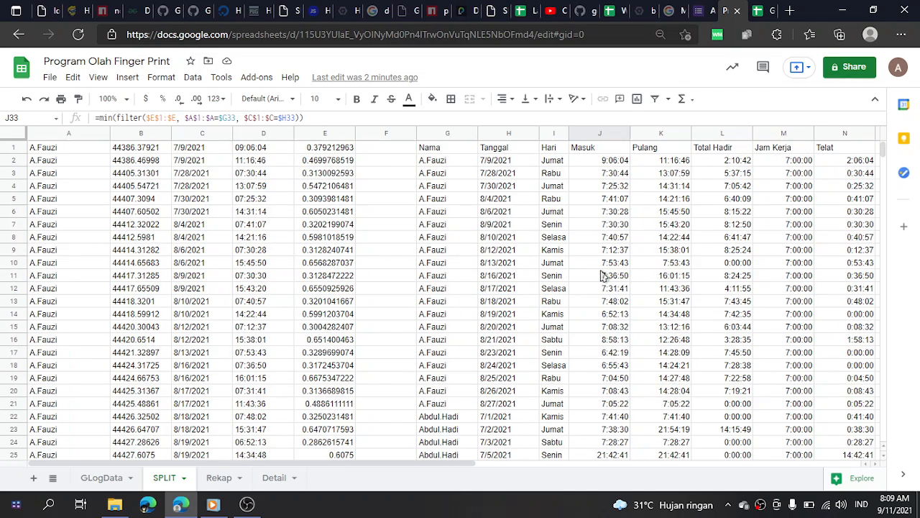
left_click(421, 161)
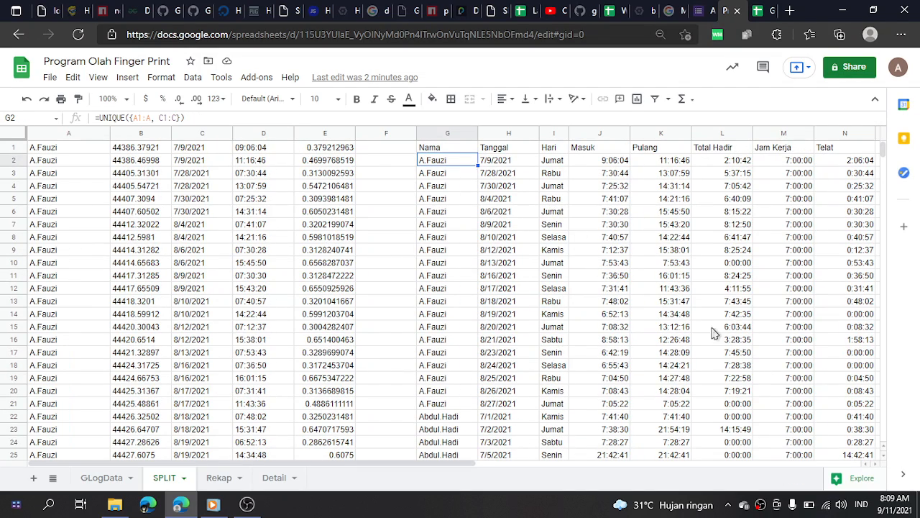
scroll(559, 381, "down", 9)
scroll(559, 381, "down", 3)
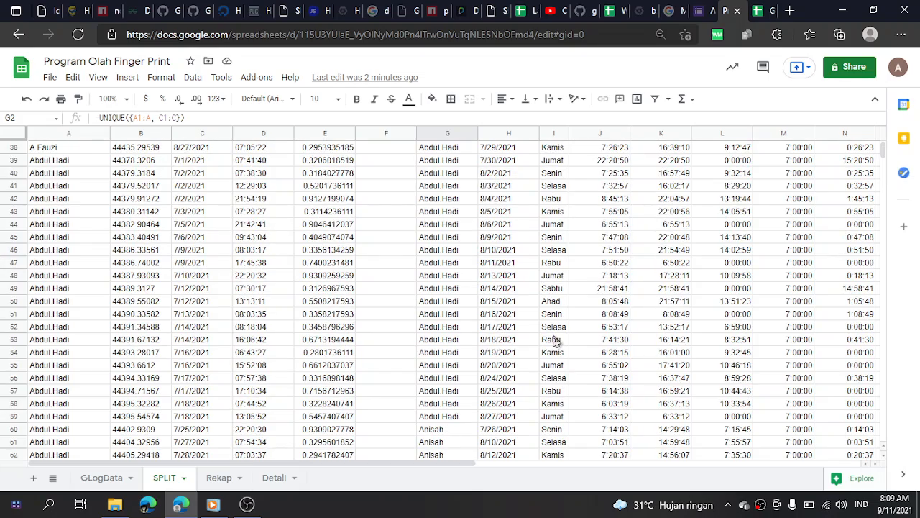
scroll(555, 385, "up", 9)
scroll(552, 327, "up", 3)
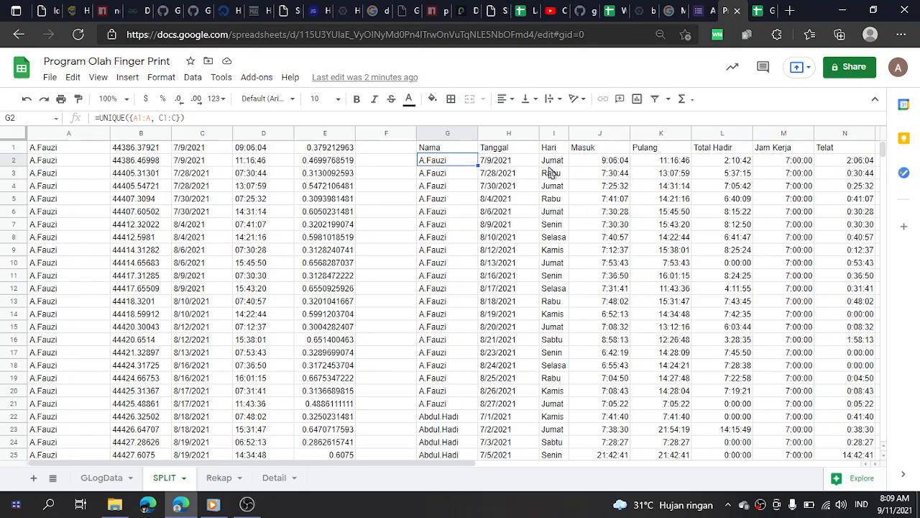
Add a conditional formatting rule to SPLIT's Hari cells I2:I1550 that applies when the text is exactly "Ahad"
left_click(552, 161)
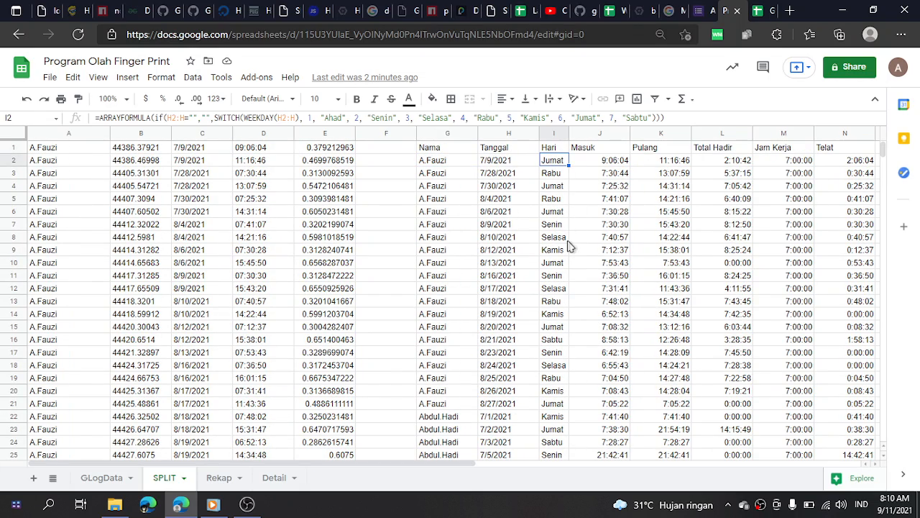
key("ctrl+shift+Down")
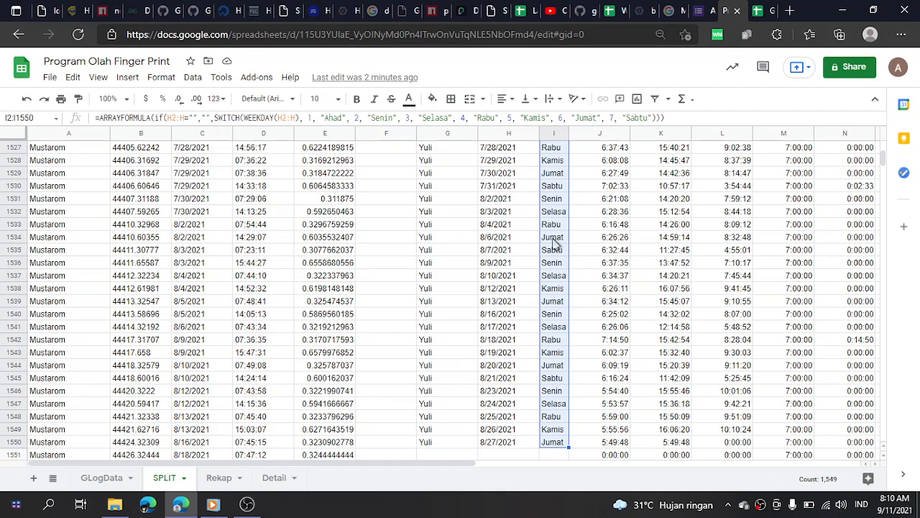
right_click(564, 248)
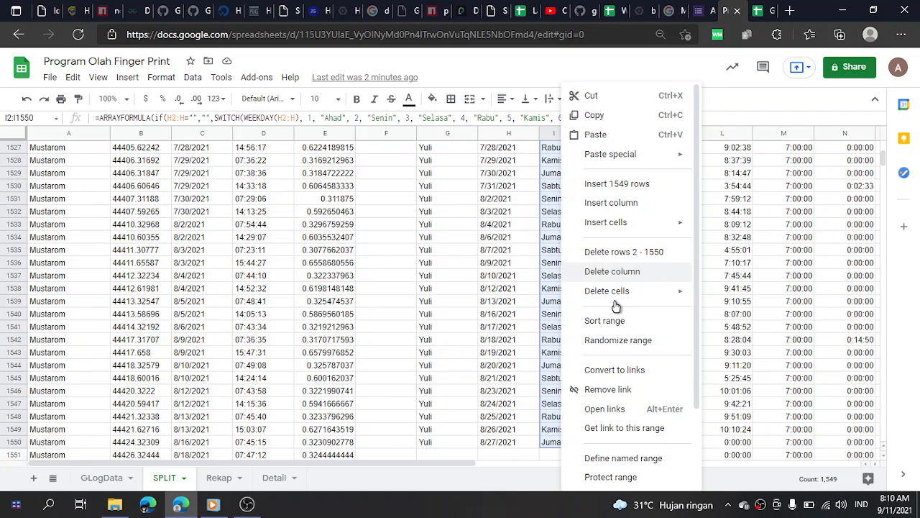
scroll(579, 404, "down", 3)
left_click(644, 457)
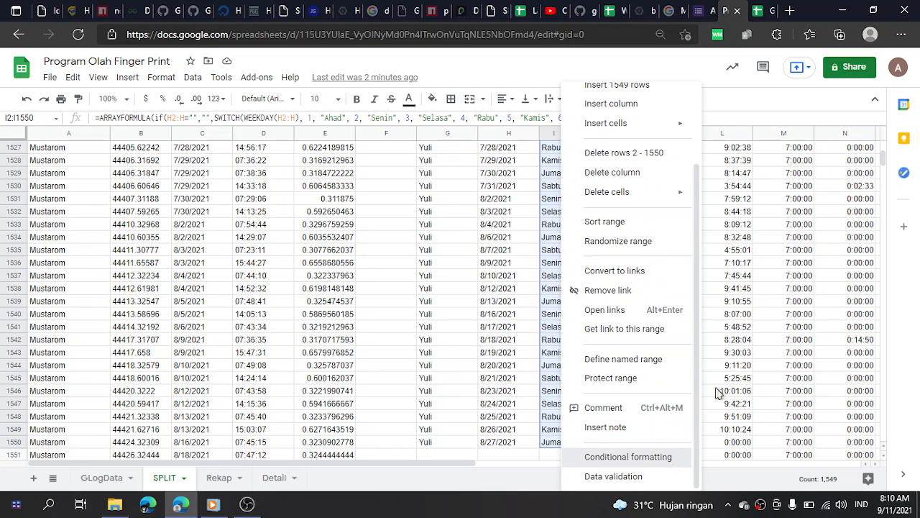
left_click(779, 270)
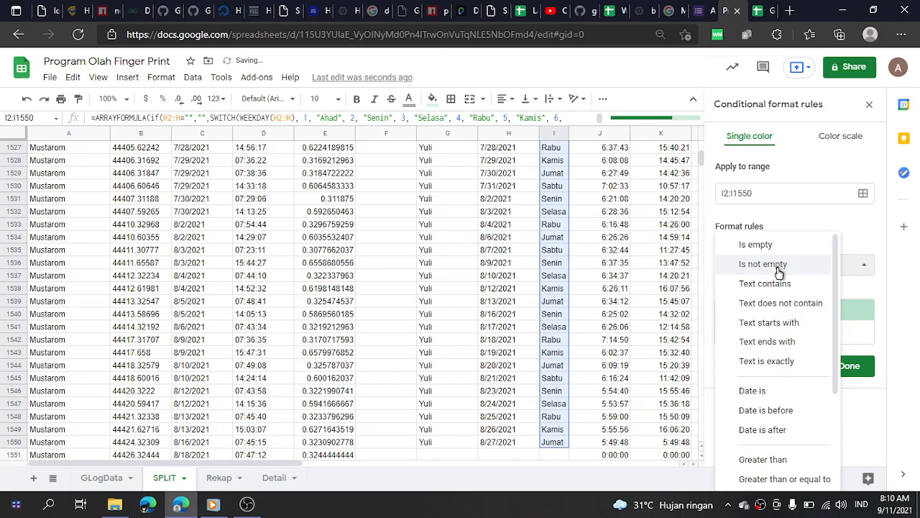
left_click(777, 357)
left_click(757, 294)
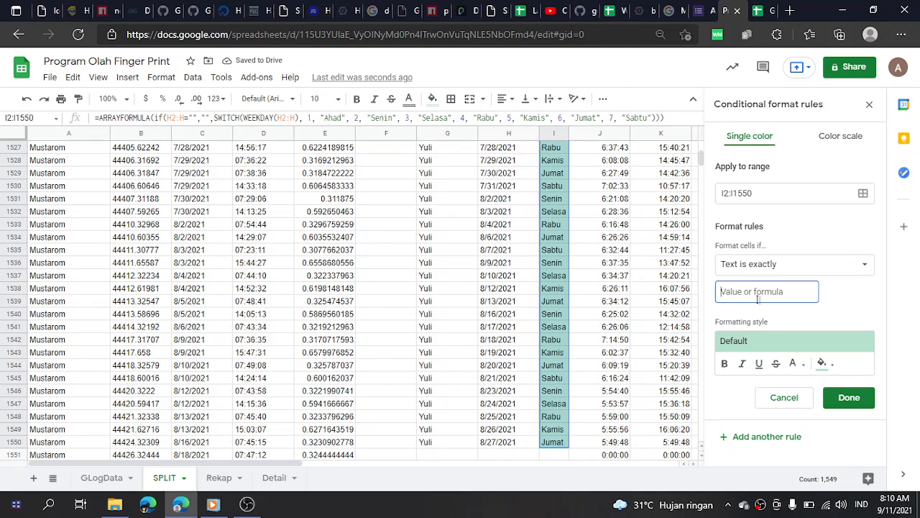
type("Ahad")
Give the Ahad rule a red fill and white text, save it and close the conditional formatting rules
left_click(822, 363)
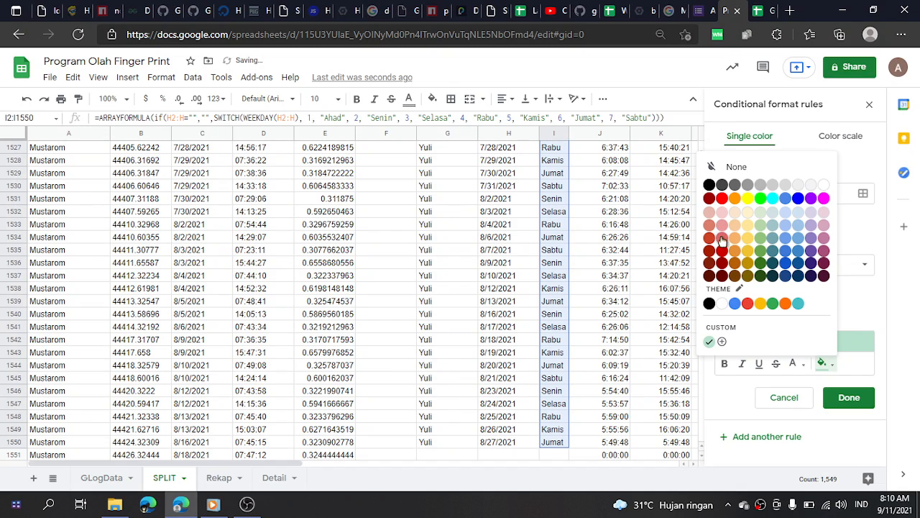
left_click(722, 198)
left_click(794, 363)
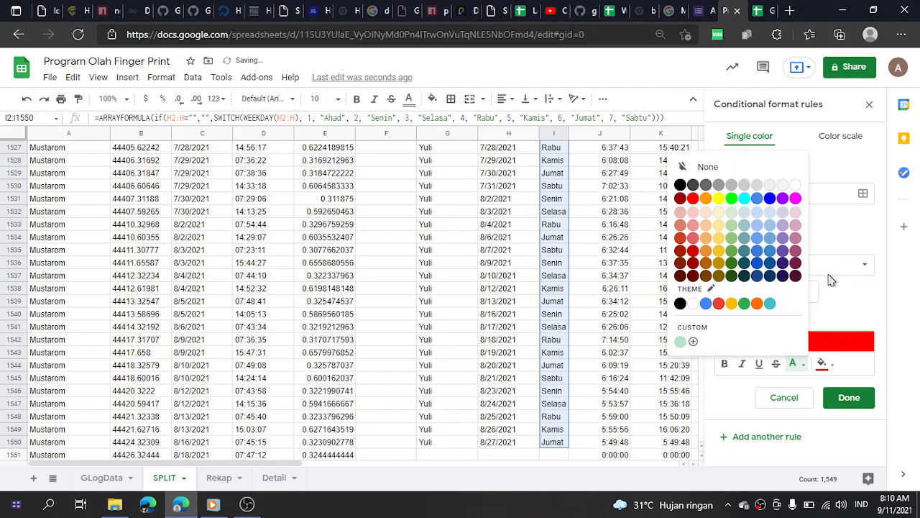
left_click(795, 184)
left_click(863, 388)
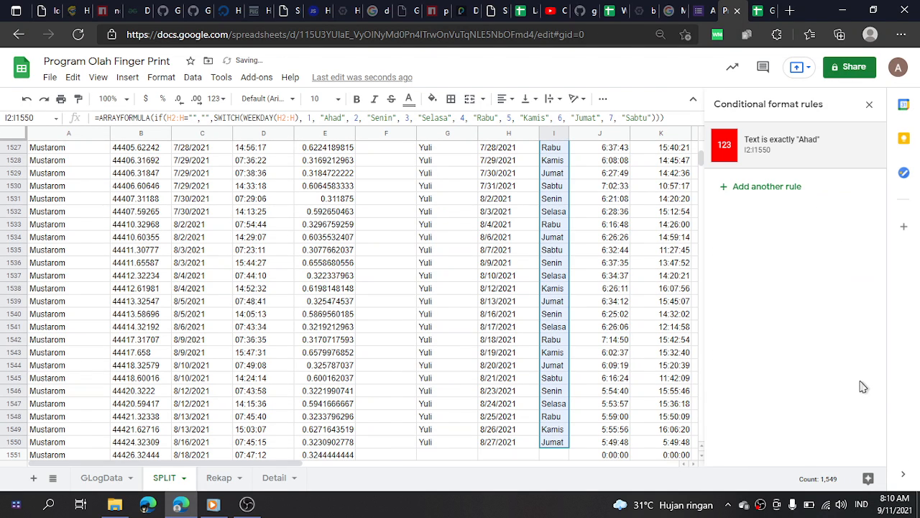
left_click(869, 104)
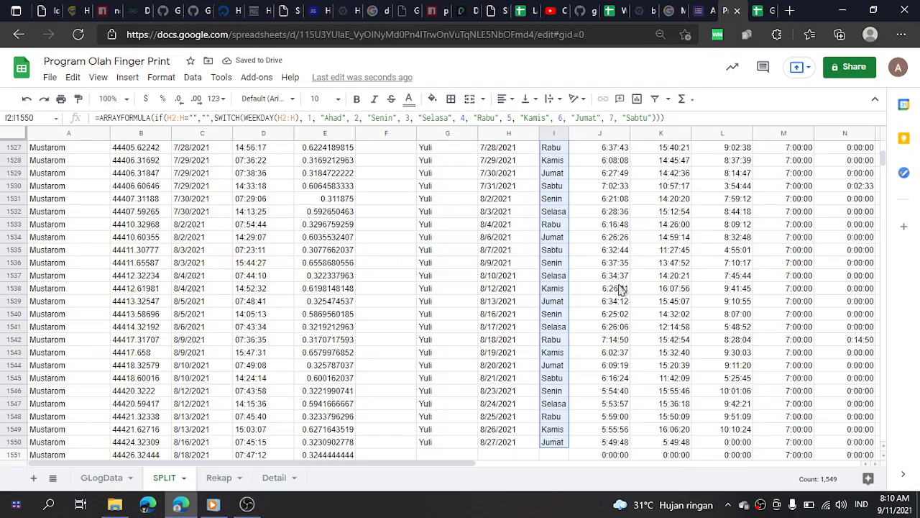
Review the highlighted Ahad rows near the end of SPLIT and check their dates in H1451 and H1445
scroll(532, 359, "up", 15)
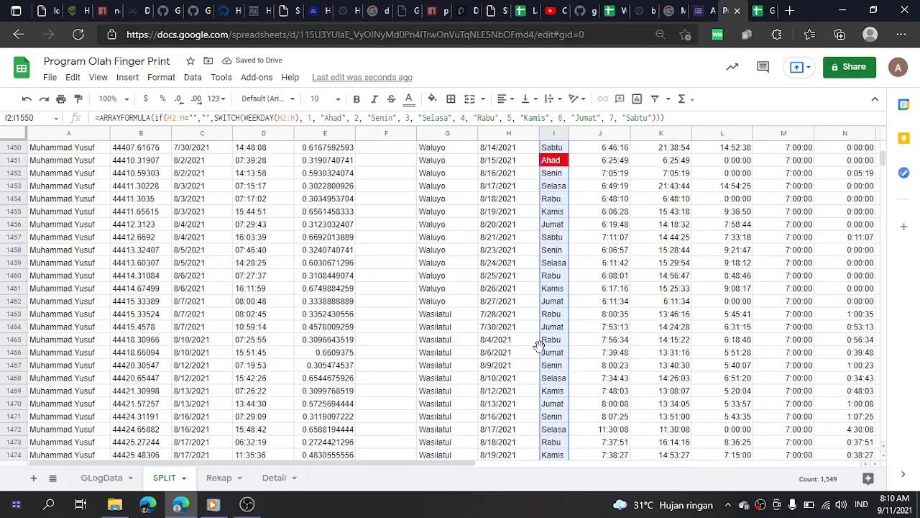
scroll(539, 347, "up", 5)
left_click(514, 315)
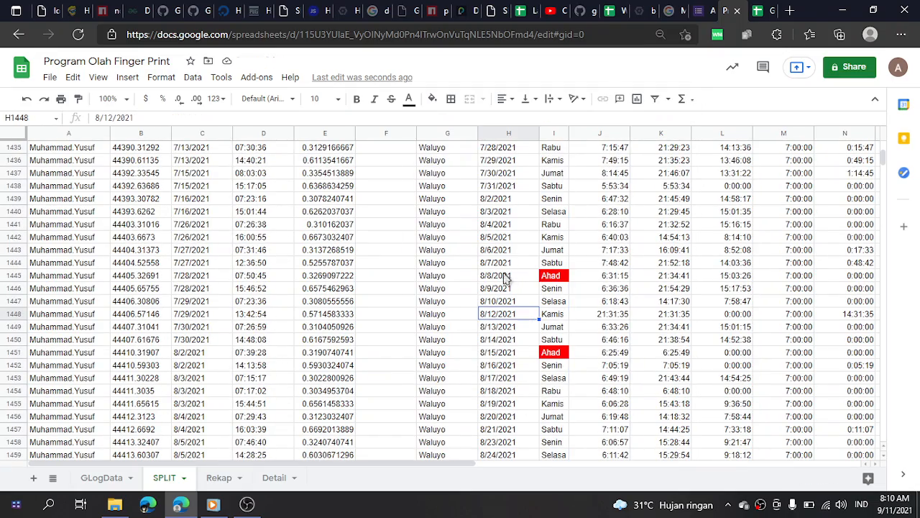
left_click(438, 364)
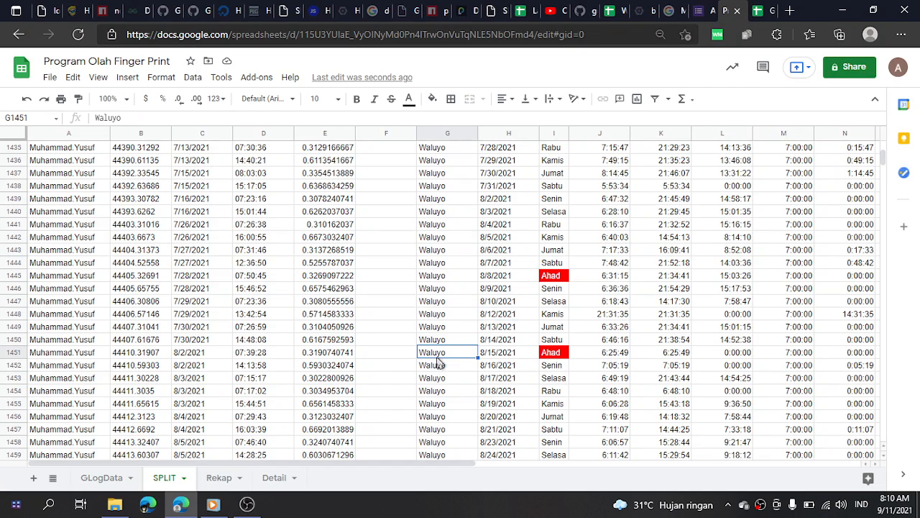
left_click(505, 356)
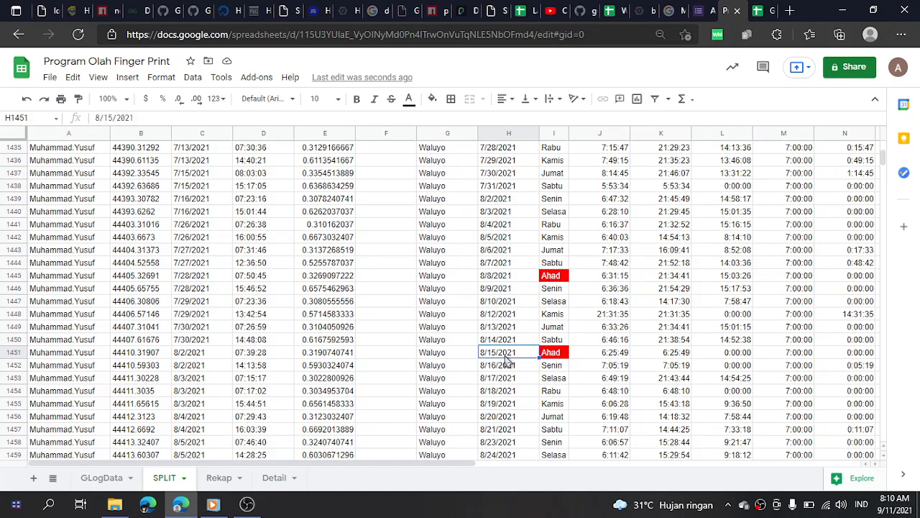
left_click(514, 276)
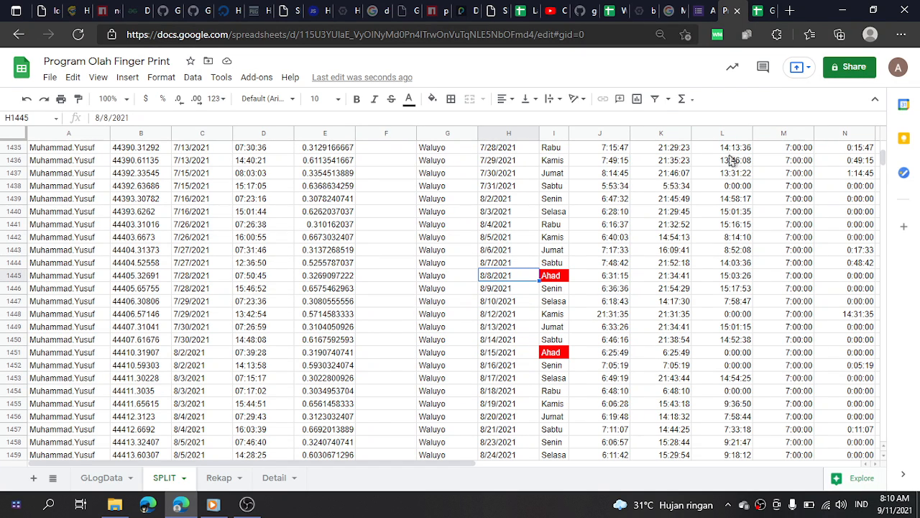
Switch to the GLogData Bulan 7 dan 8 spreadsheet and look through the 2021/07/12 scans
left_click(759, 8)
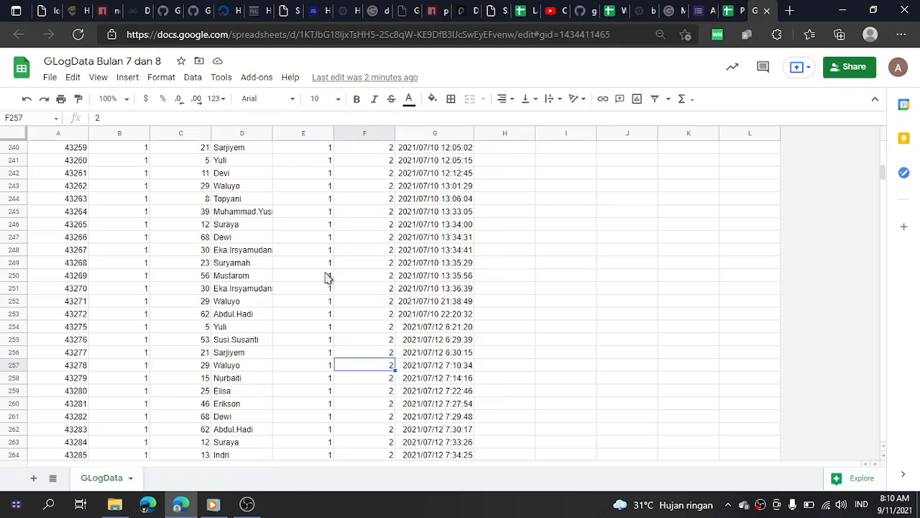
scroll(503, 342, "down", 5)
scroll(455, 339, "down", 1)
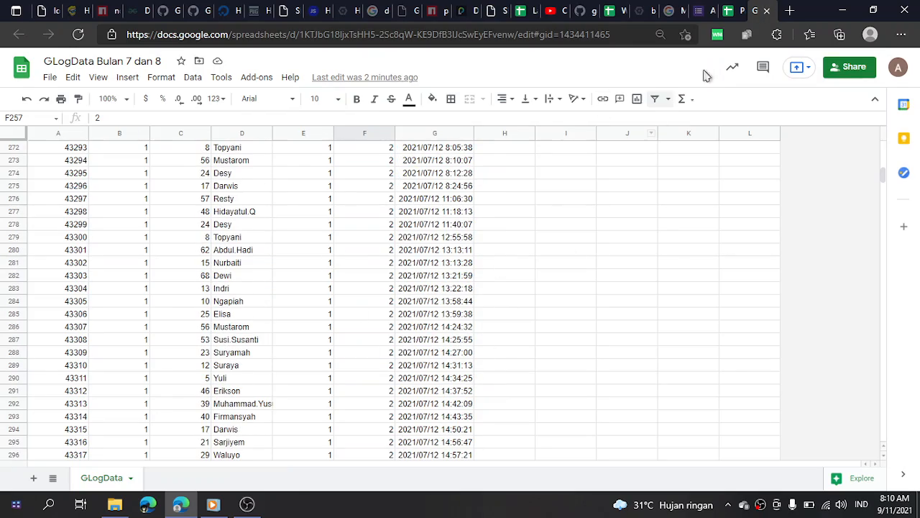
Return to SPLIT in Program Olah Finger Print, scan the Hari column upward for Ahad entries and go to the Tanggal header in H1
left_click(741, 10)
scroll(619, 275, "up", 18)
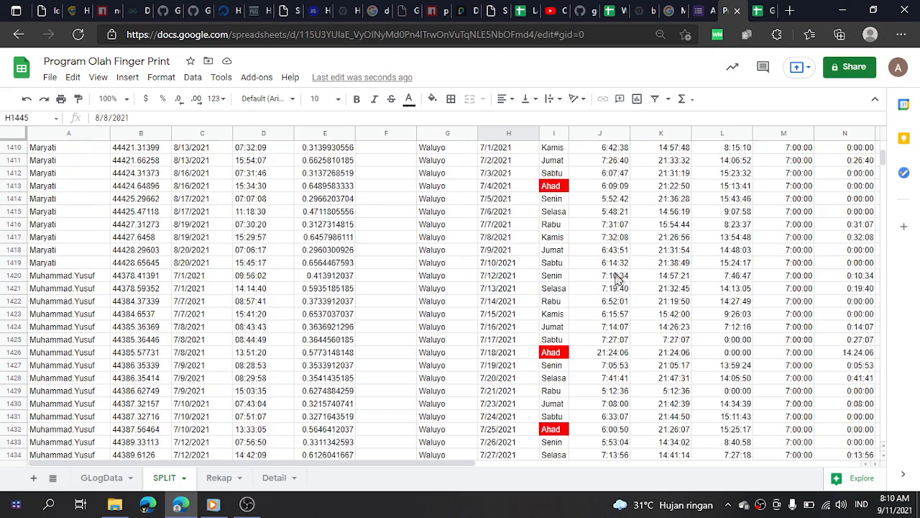
scroll(607, 264, "up", 10)
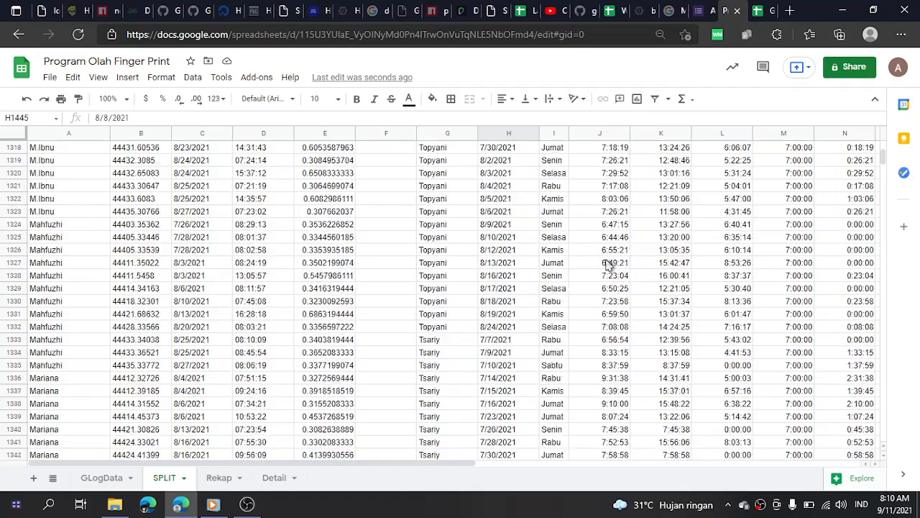
left_click(536, 263)
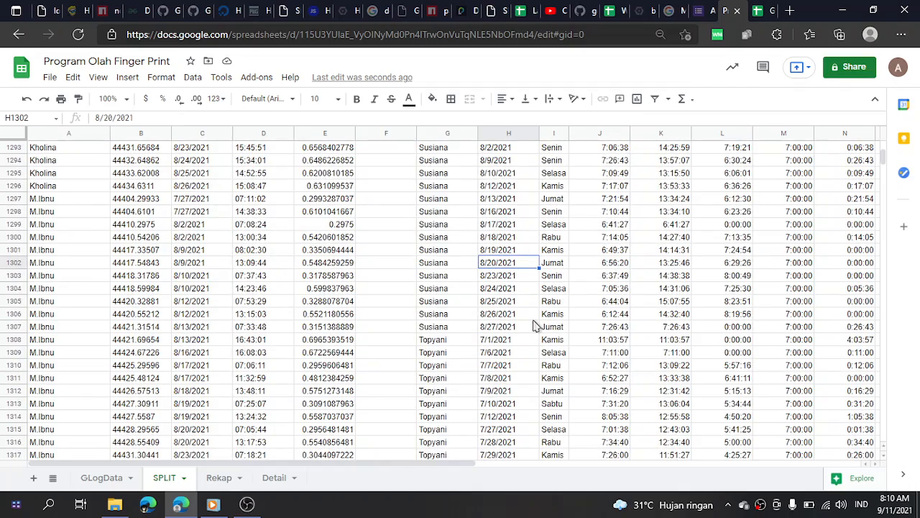
key("ctrl+Up")
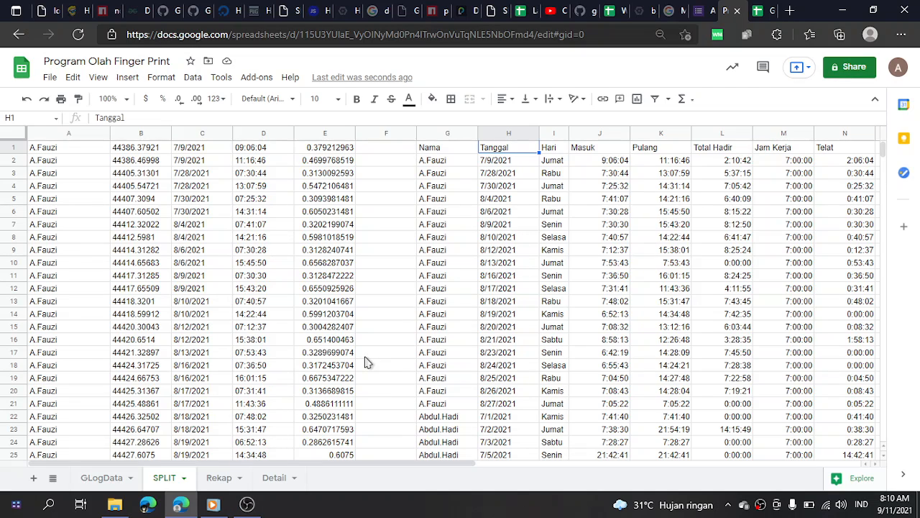
Inspect Rekap's JUMLAH JAM HADIR formula in D2, review all employees' totals, and check the Detail sheet's headings before returning to Rekap
left_click(220, 477)
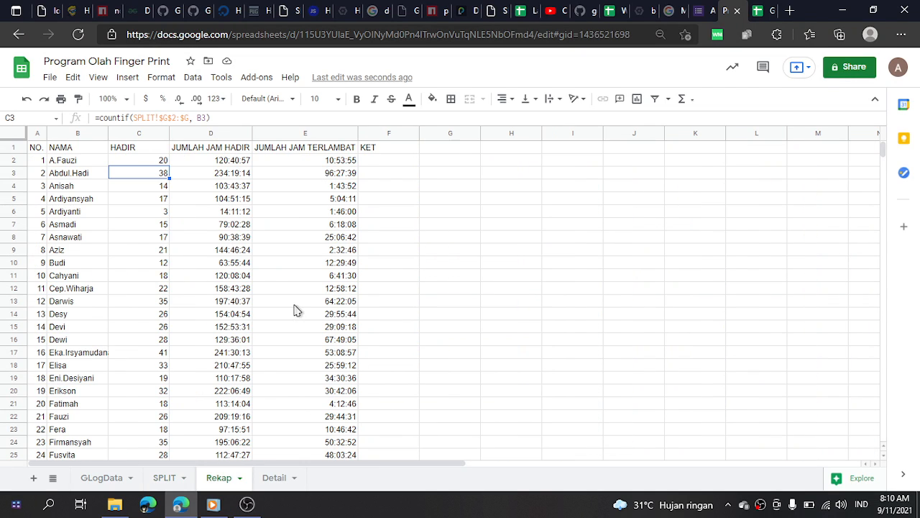
left_click(234, 162)
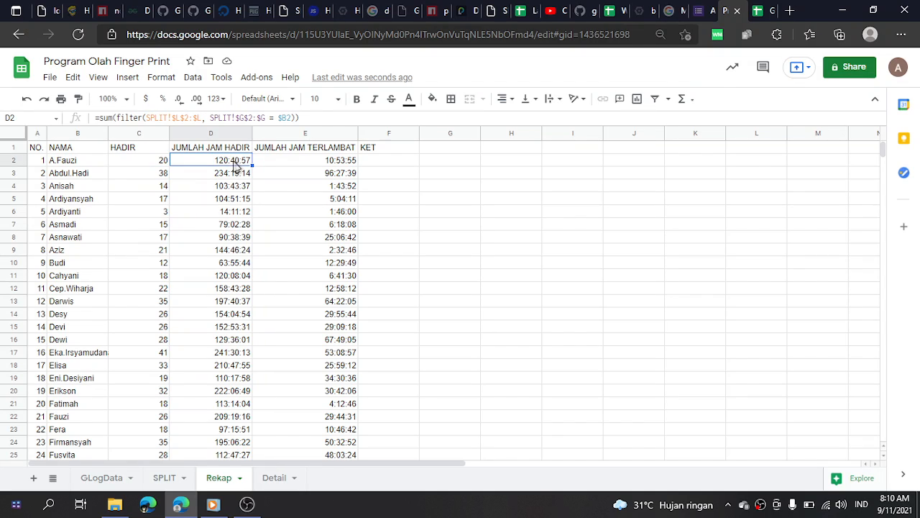
scroll(279, 309, "down", 7)
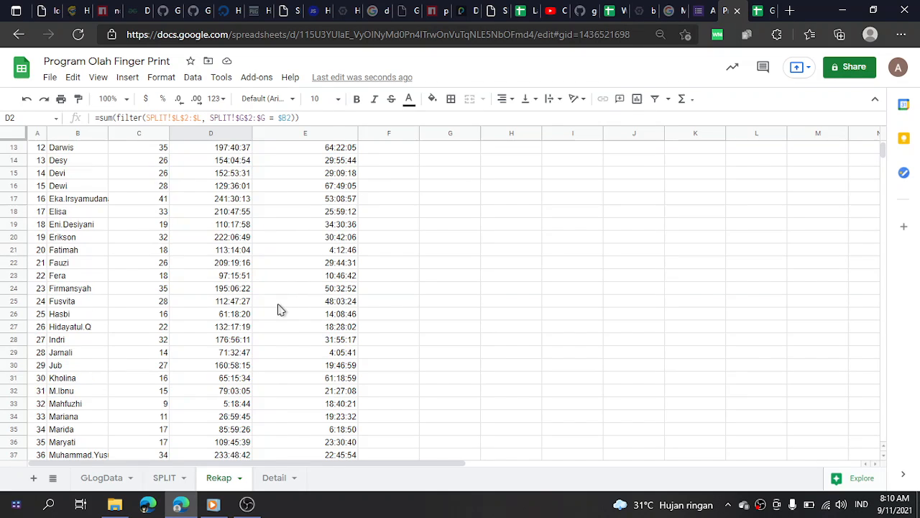
scroll(279, 309, "down", 13)
scroll(279, 309, "up", 12)
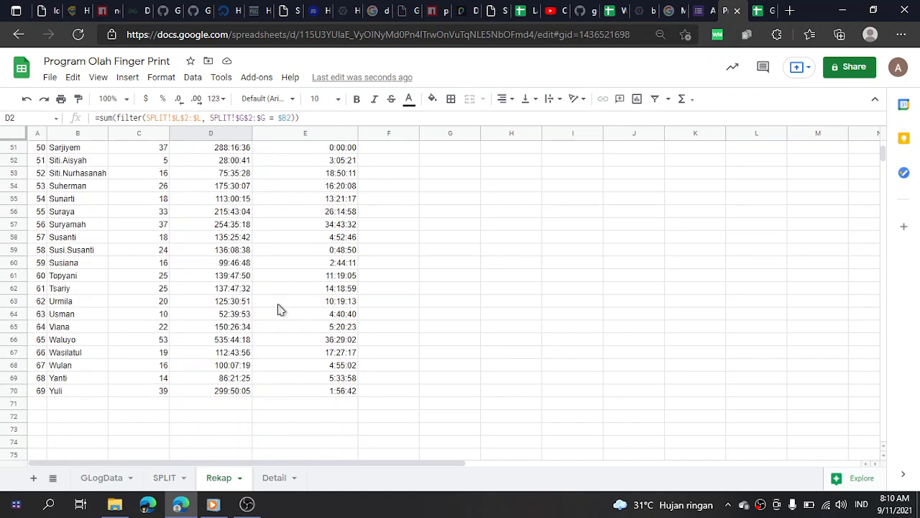
scroll(280, 309, "up", 8)
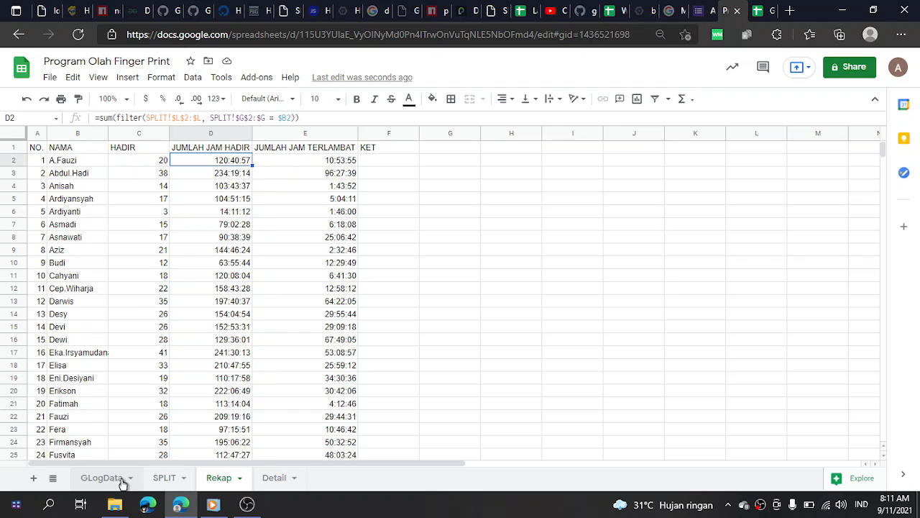
left_click(276, 478)
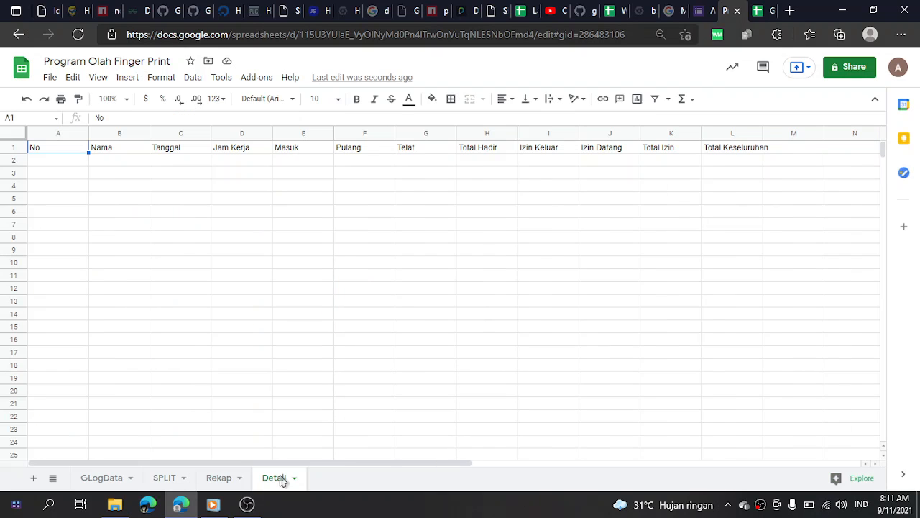
left_click(219, 478)
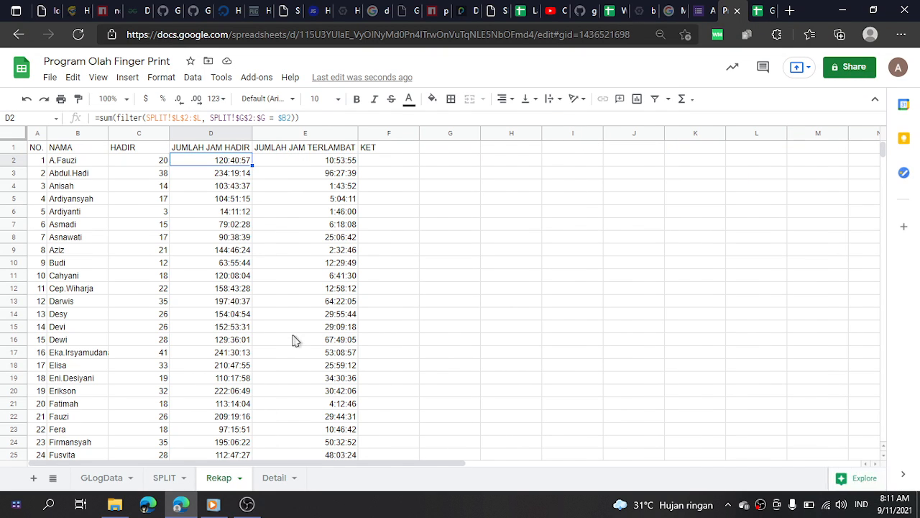